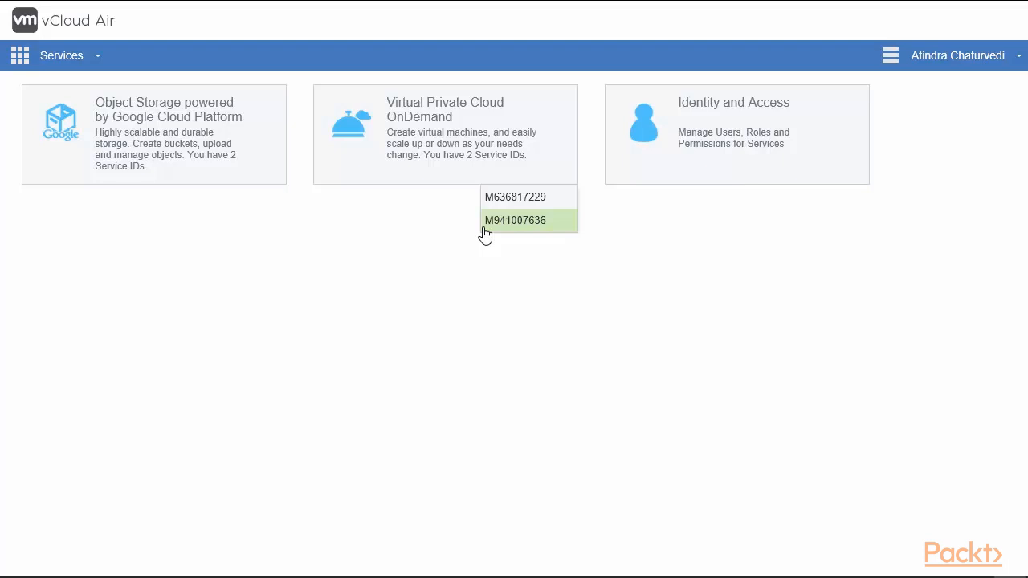
Open the service health status page and review service status for the United States, Europe, Japan and Australia regions.
left_click(980, 61)
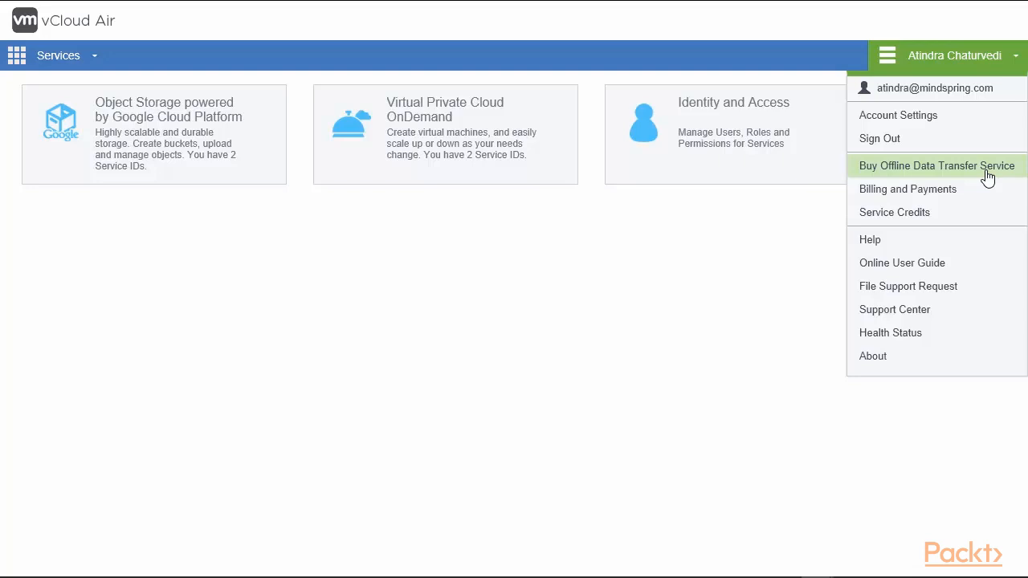
left_click(899, 346)
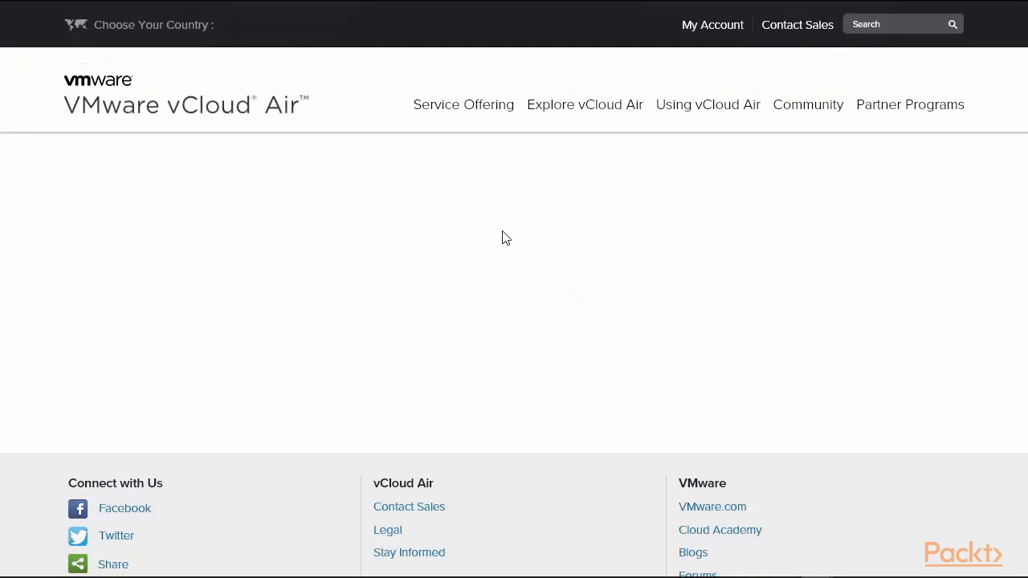
scroll(508, 235, "down", 4)
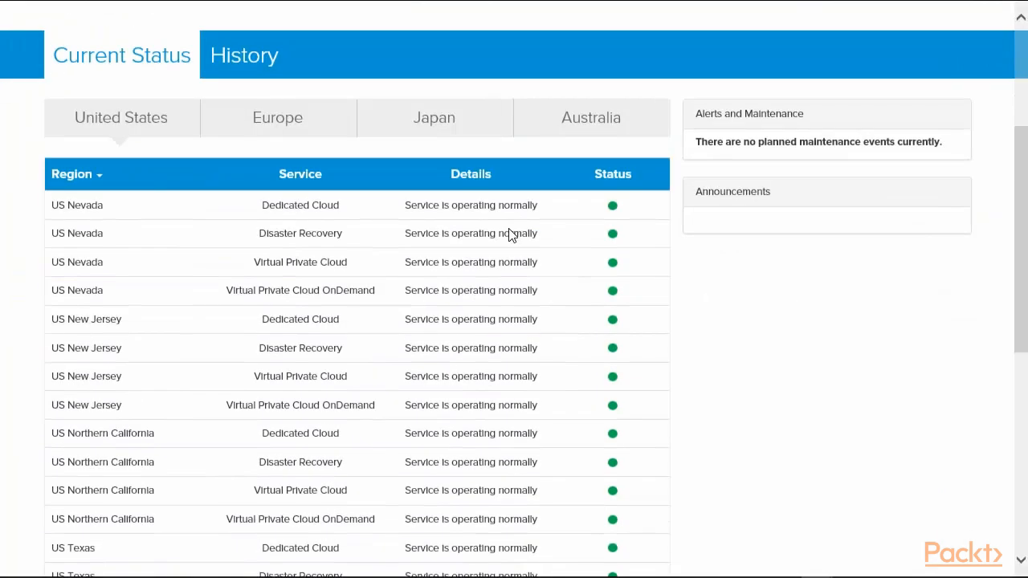
scroll(508, 235, "down", 1)
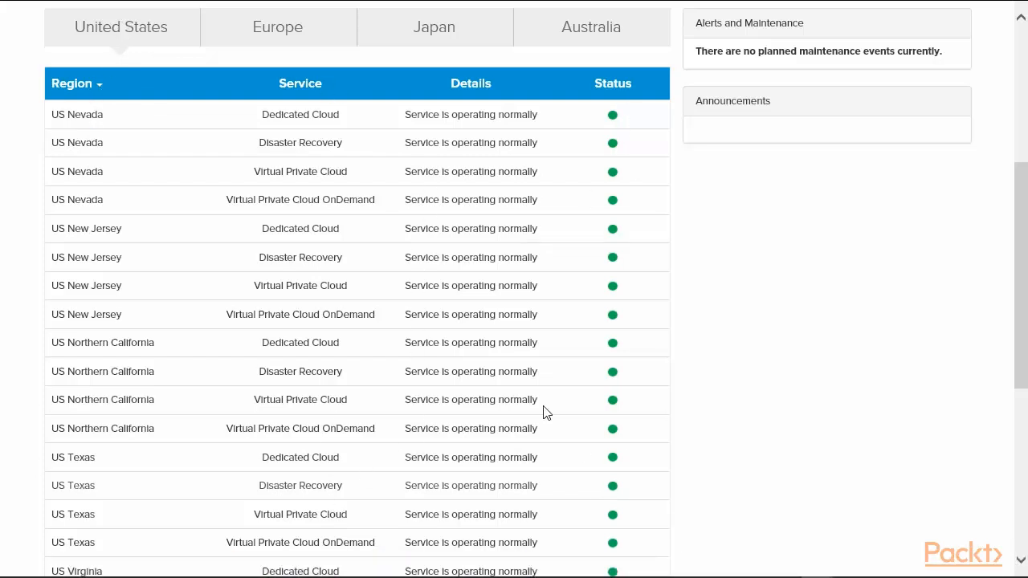
left_click(285, 32)
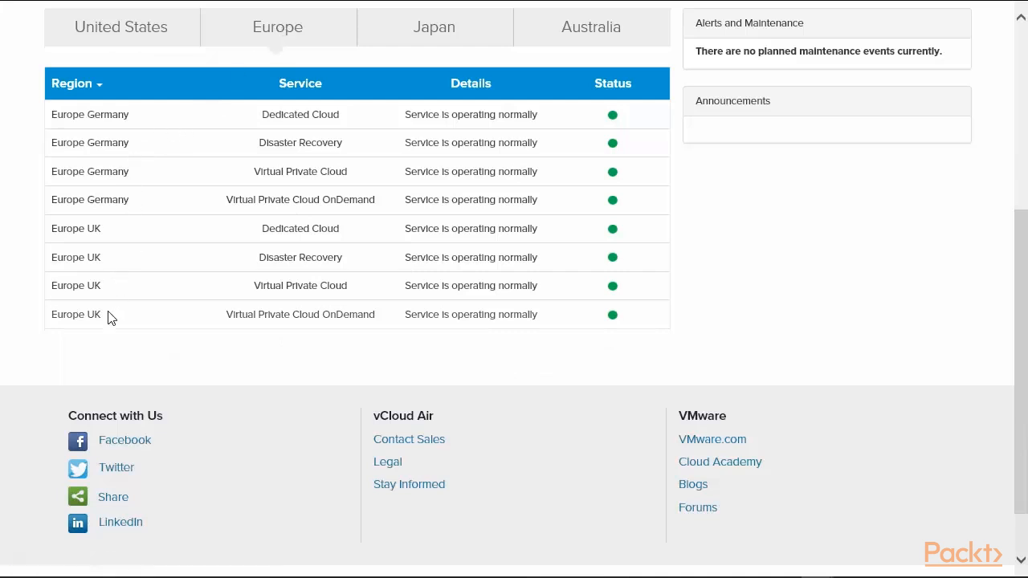
left_click(415, 32)
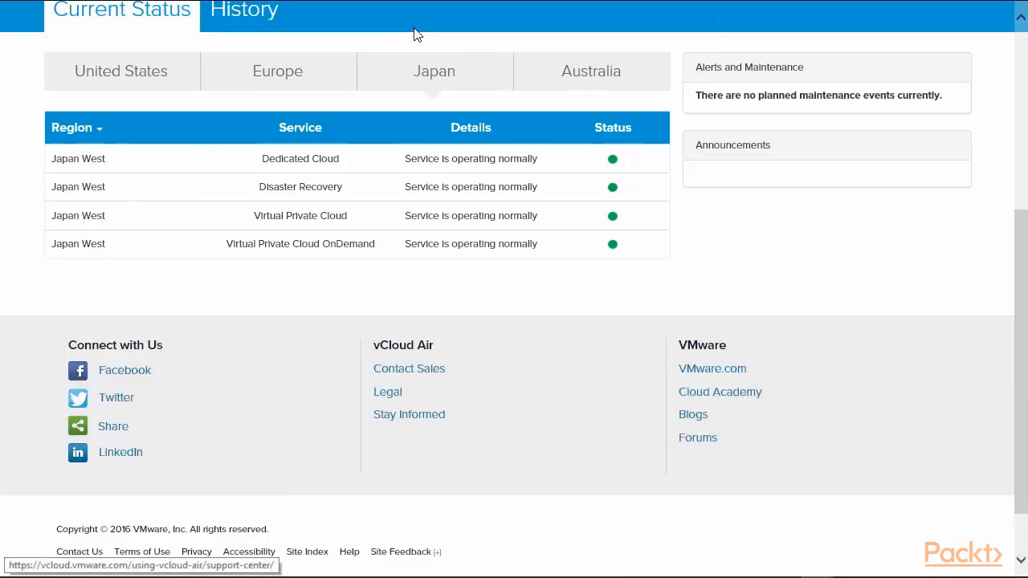
left_click(587, 76)
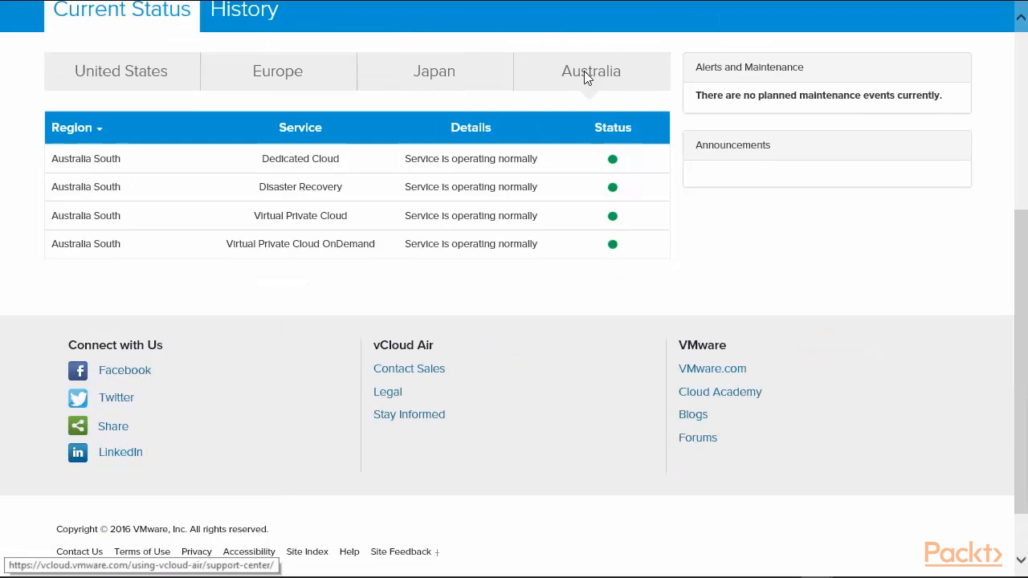
scroll(944, 342, "up", 4)
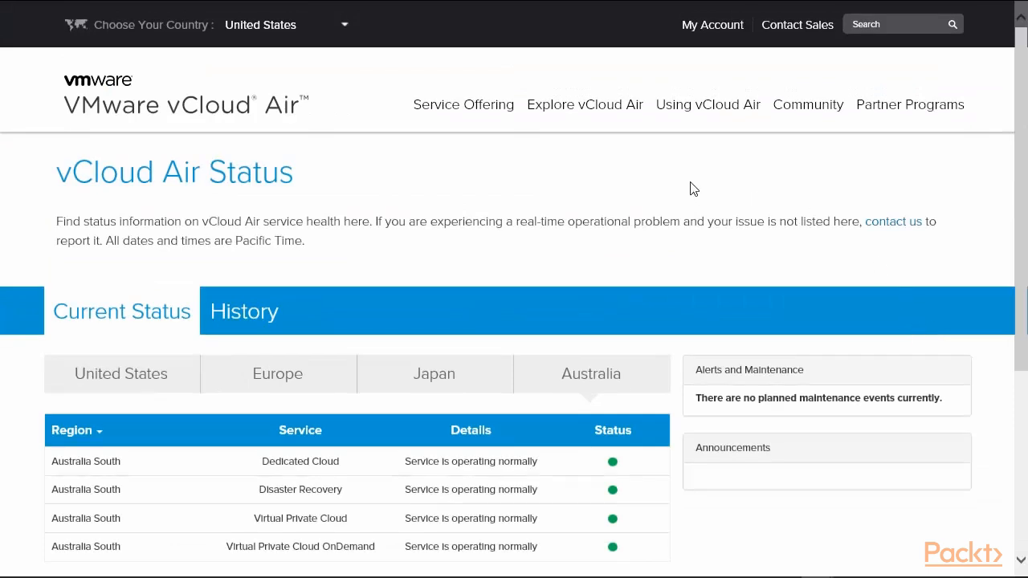
Return to the vCloud Air dashboard and open the second Virtual Private Cloud OnDemand service ID.
mouse_move(614, 5)
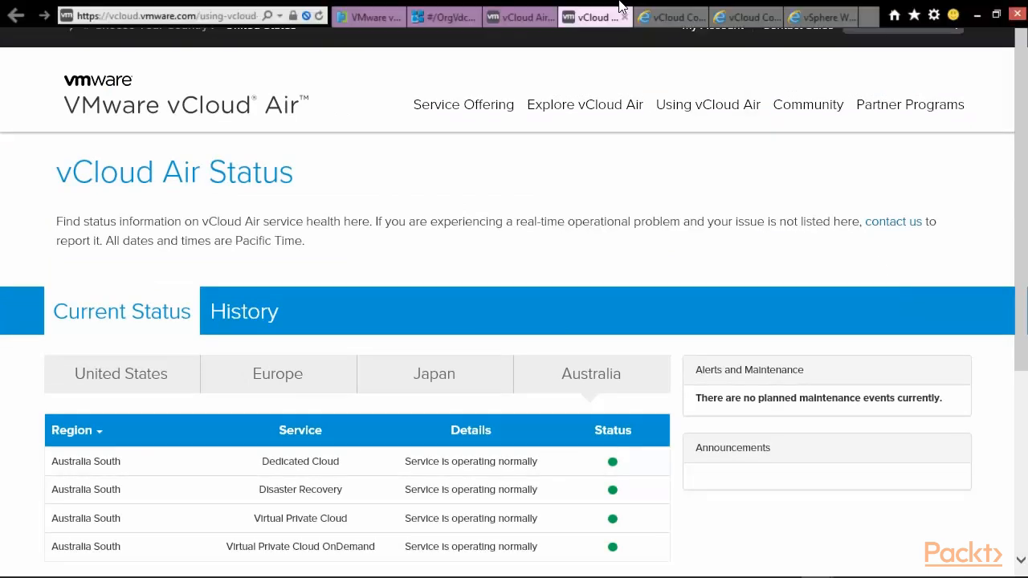
left_click(362, 18)
left_click(434, 133)
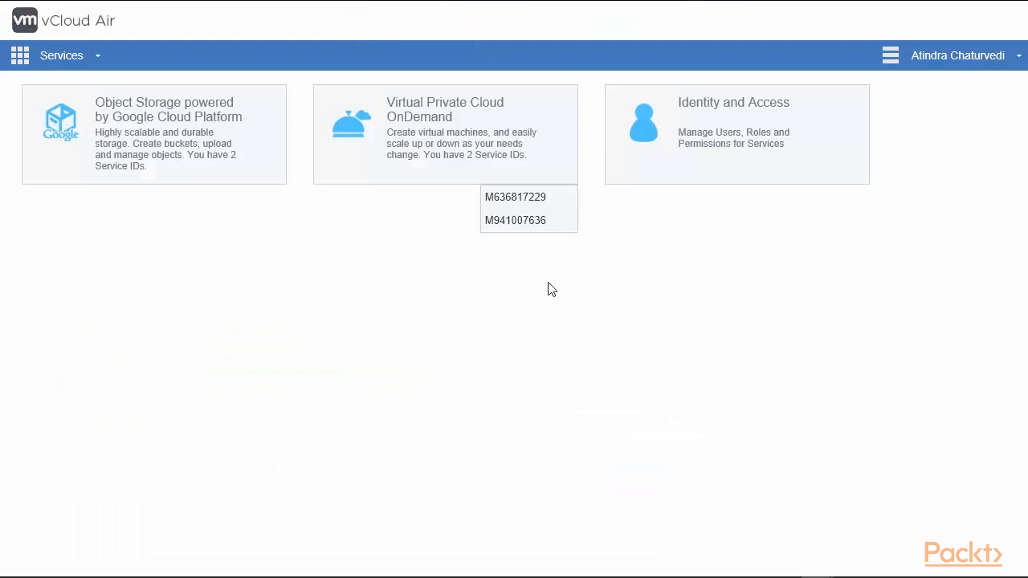
left_click(533, 223)
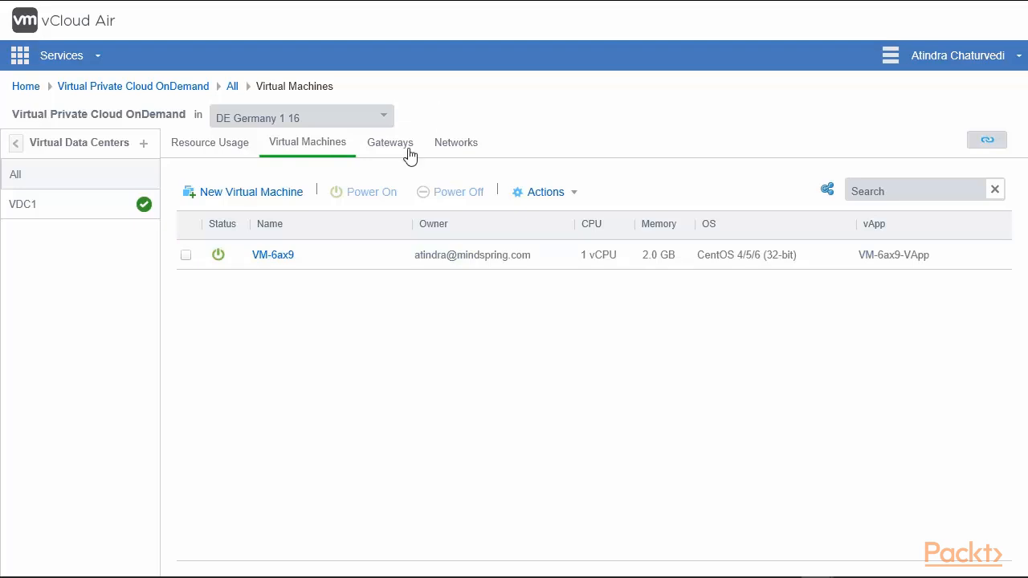
Select the VDC1 virtual data center and review the list of available regions.
left_click(47, 202)
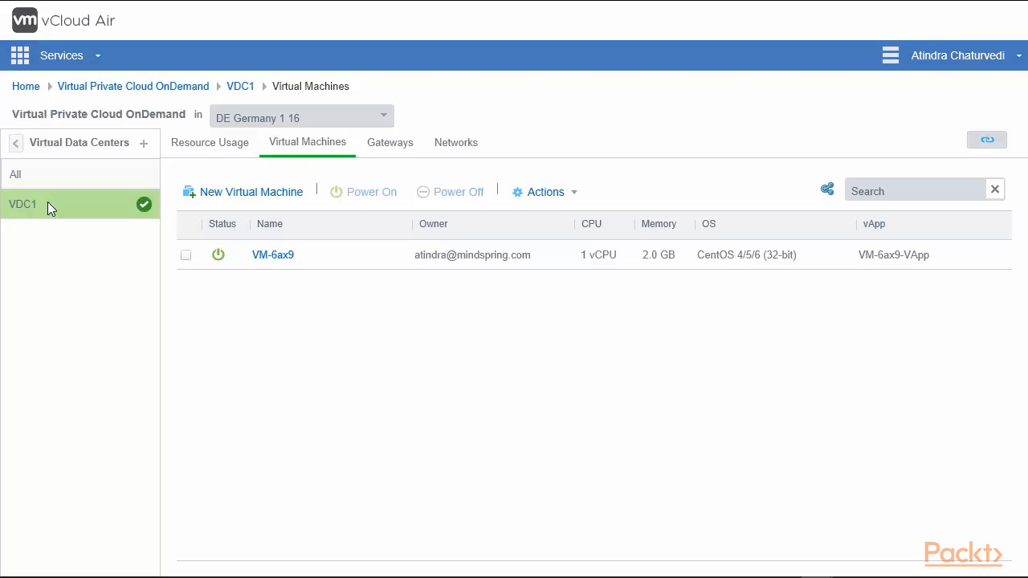
left_click(384, 120)
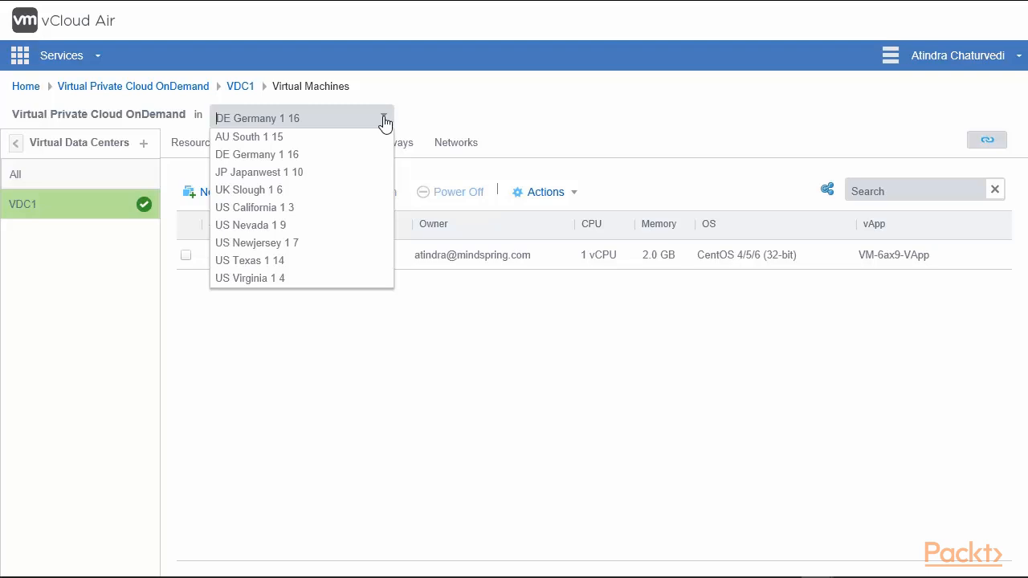
left_click(466, 374)
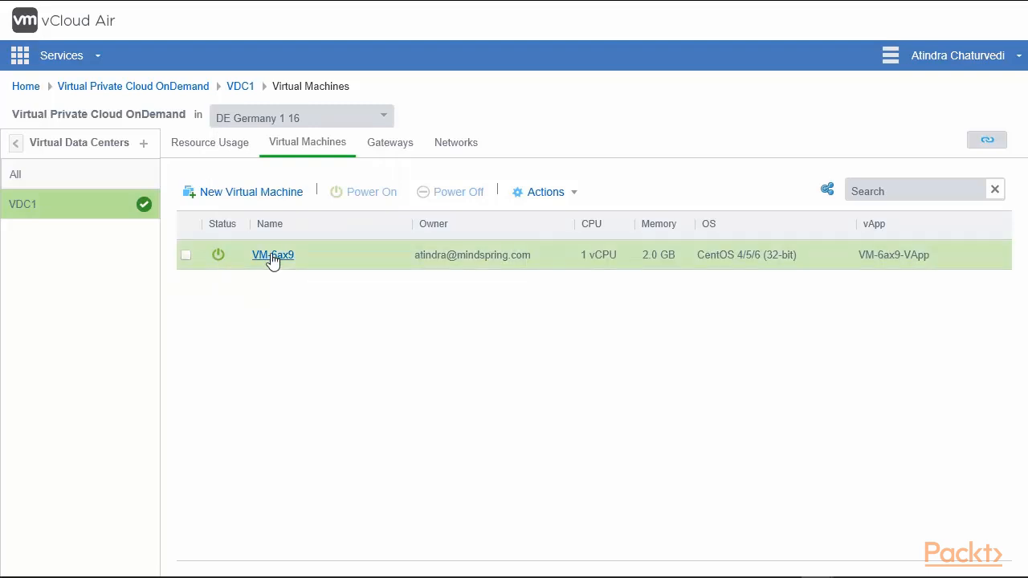
Select the VM-6ax9 virtual machine and review the operations available in its Actions menu.
left_click(190, 255)
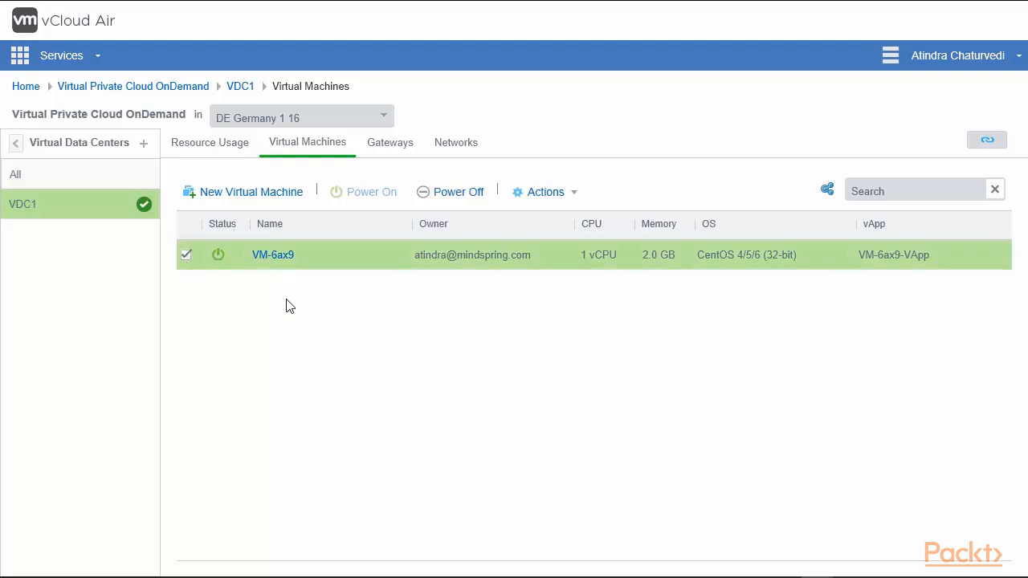
mouse_move(222, 252)
left_click(549, 198)
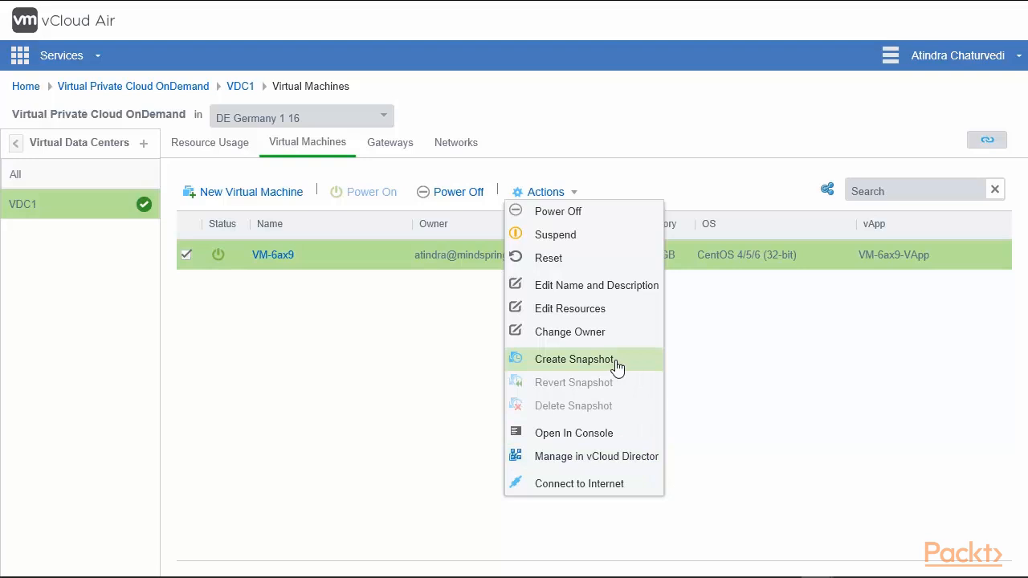
left_click(726, 366)
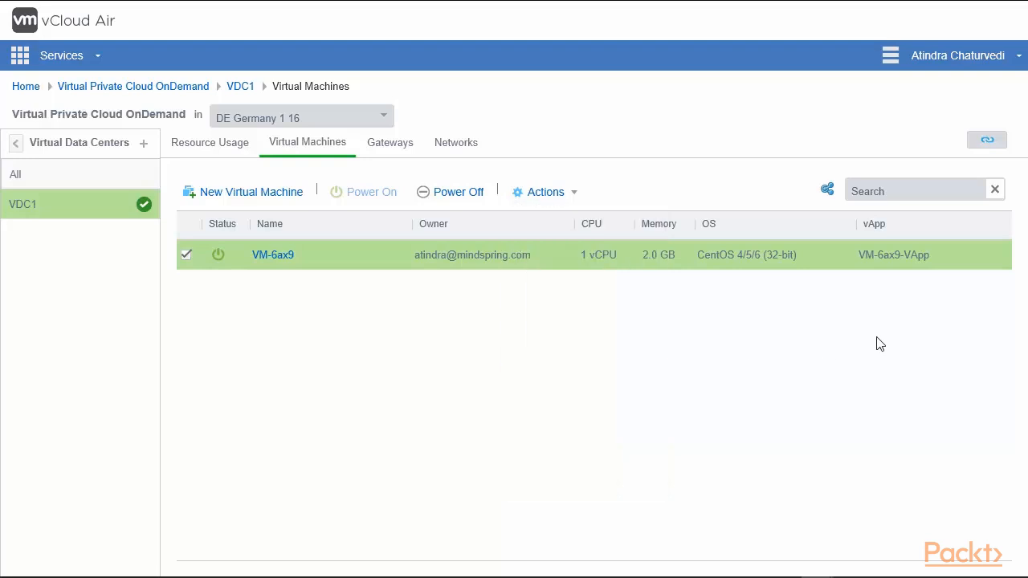
Open the vCloud Director API endpoint details, select the organization name, and close the panel.
left_click(987, 144)
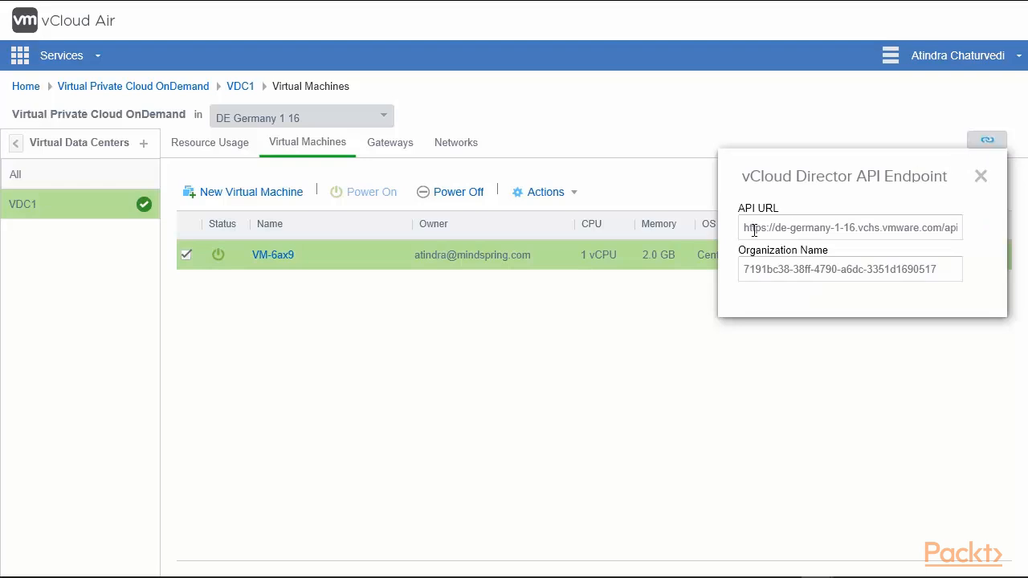
left_click(745, 273)
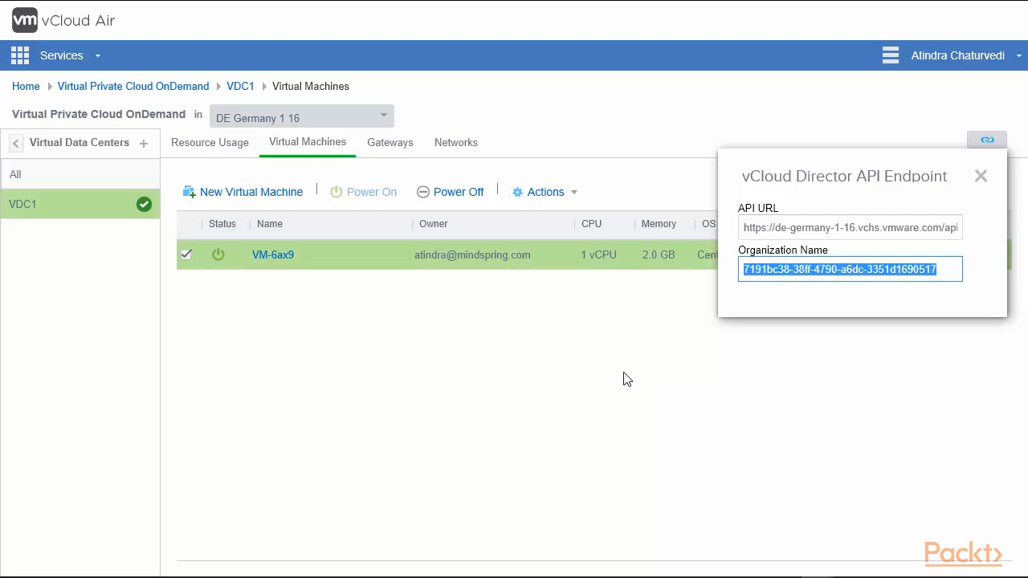
left_click(676, 399)
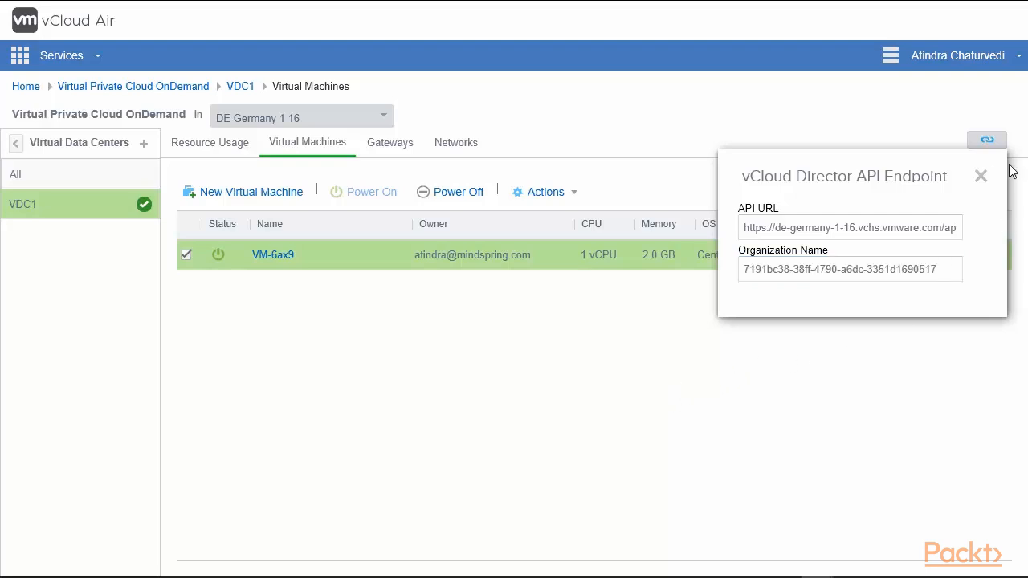
left_click(980, 177)
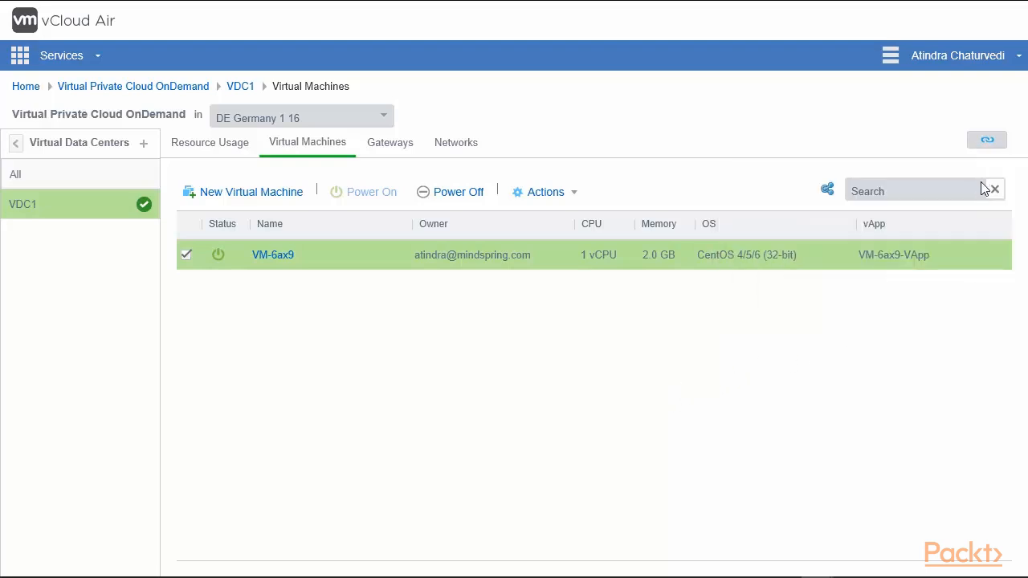
Open the New Virtual Data Center dialog, review its template options, and close it without creating anything.
left_click(144, 144)
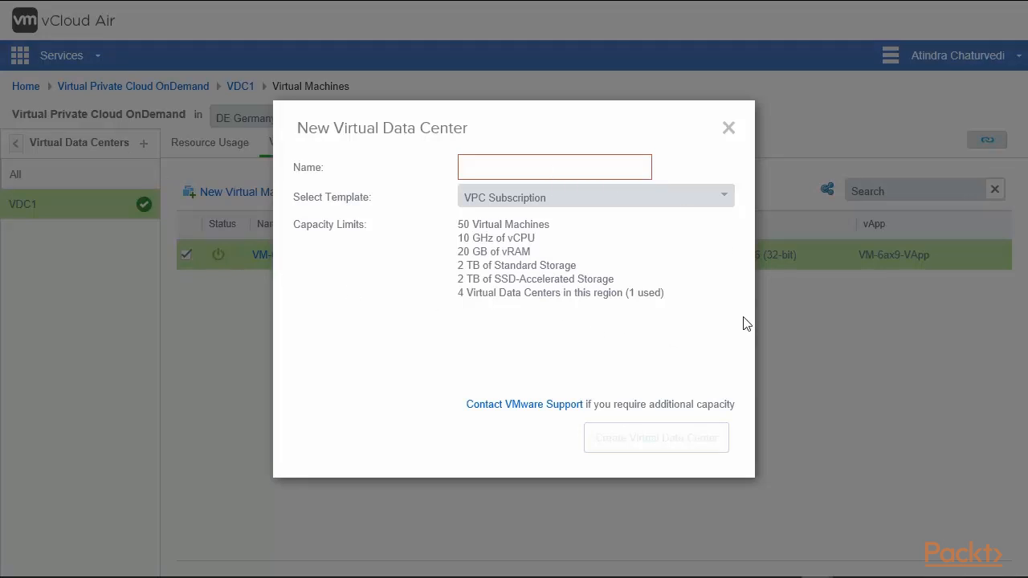
left_click(723, 199)
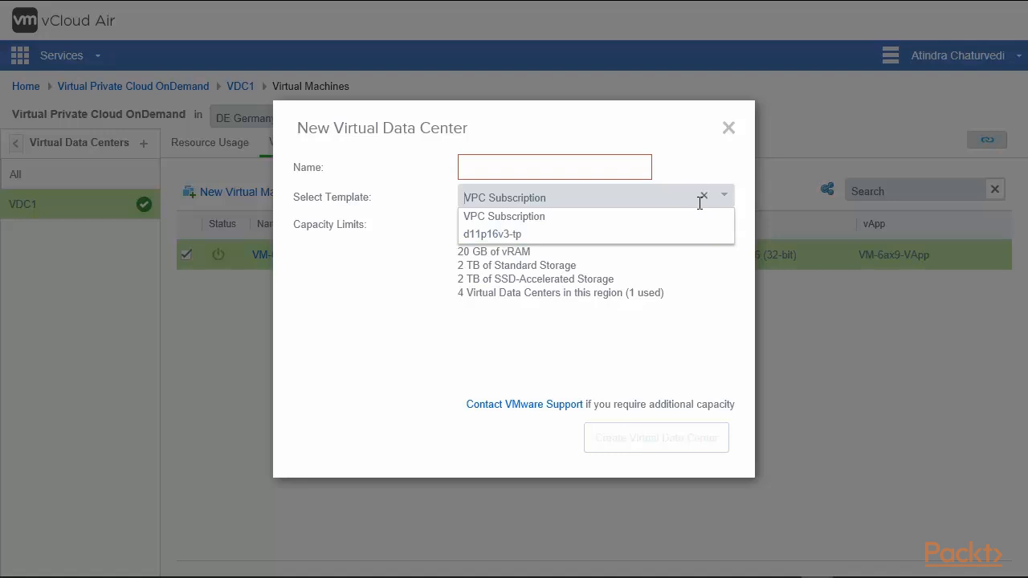
left_click(583, 218)
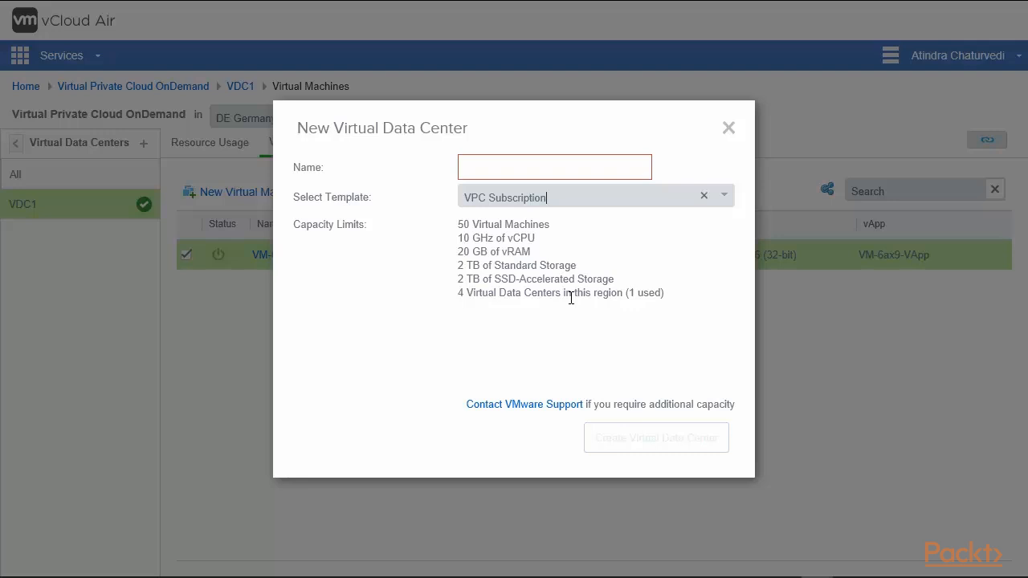
left_click(727, 129)
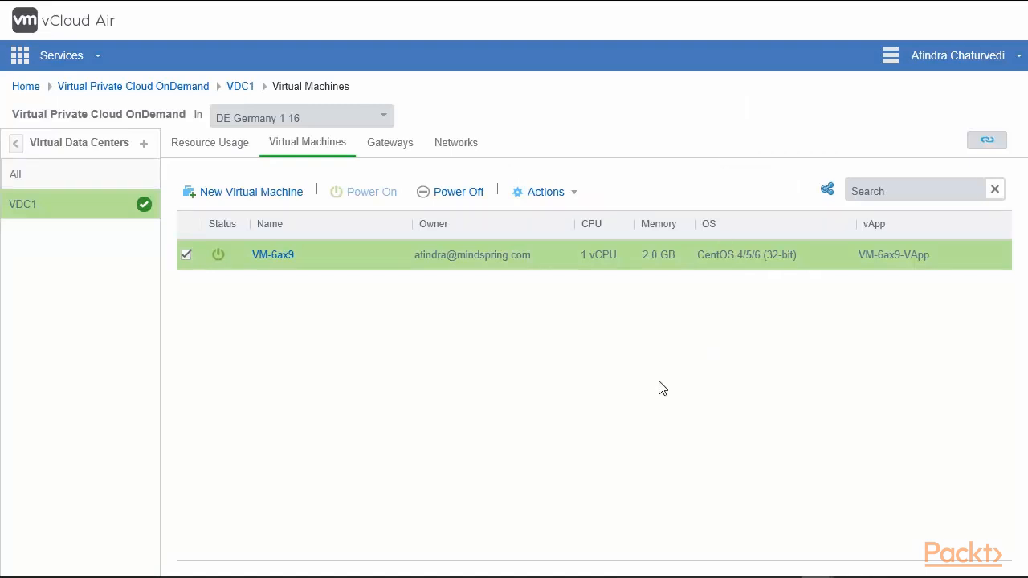
Review the resource usage of VDC1 and return to its virtual machine list.
left_click(213, 148)
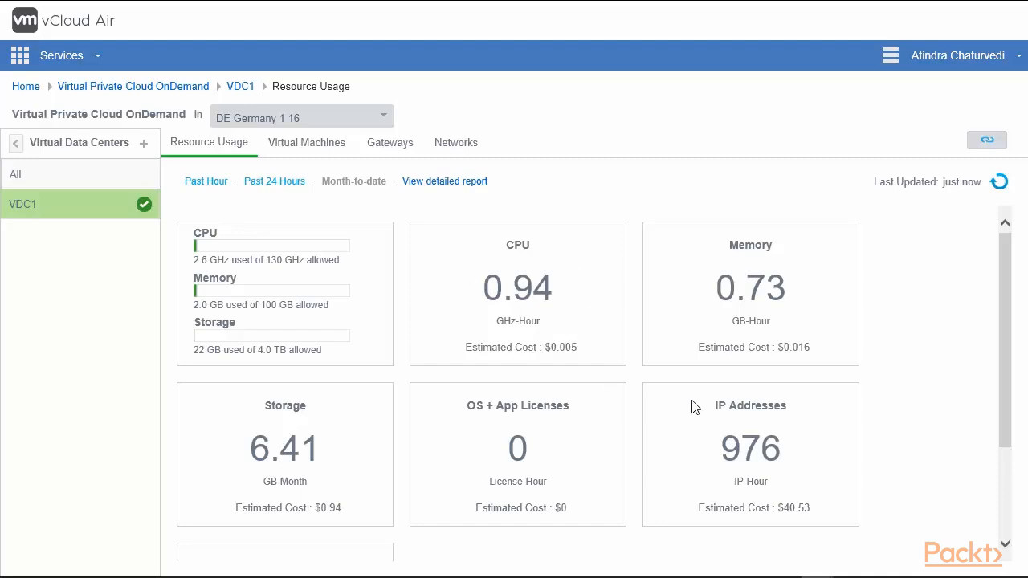
left_click(318, 151)
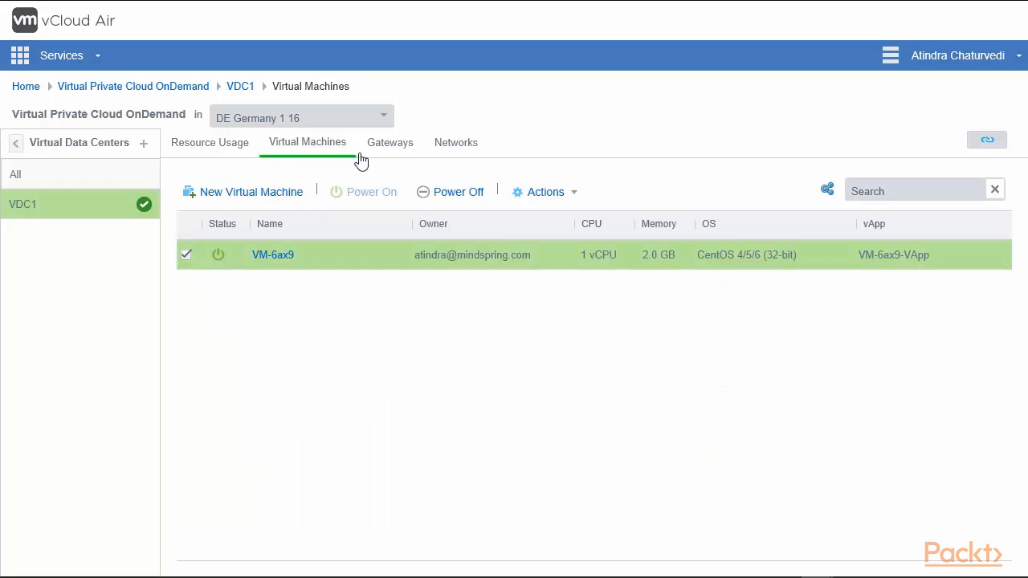
Open the VDC1 gateway's details to view its NAT rules, and return to the gateways list.
left_click(396, 152)
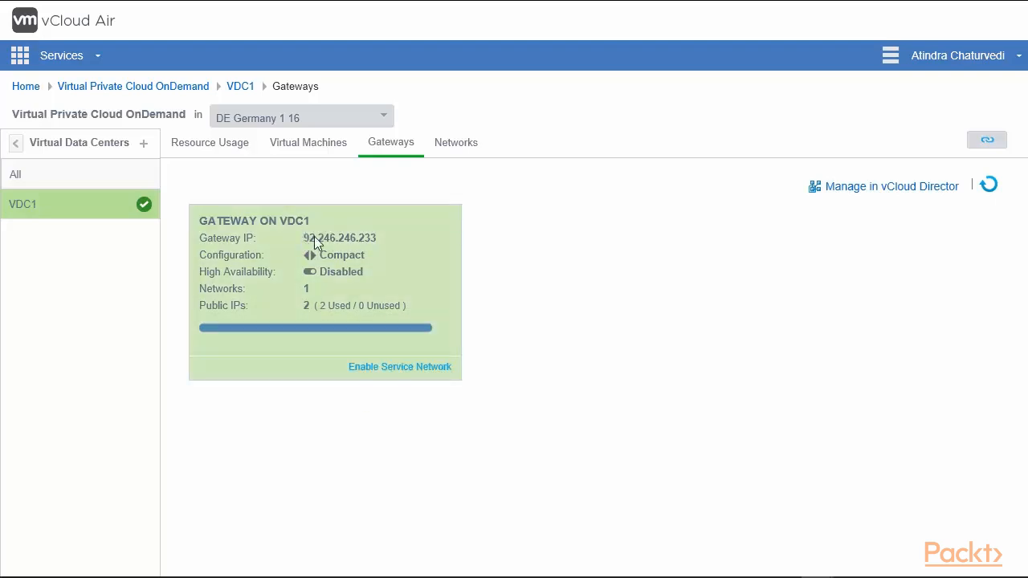
left_click_drag(302, 236, 393, 236)
left_click(393, 236)
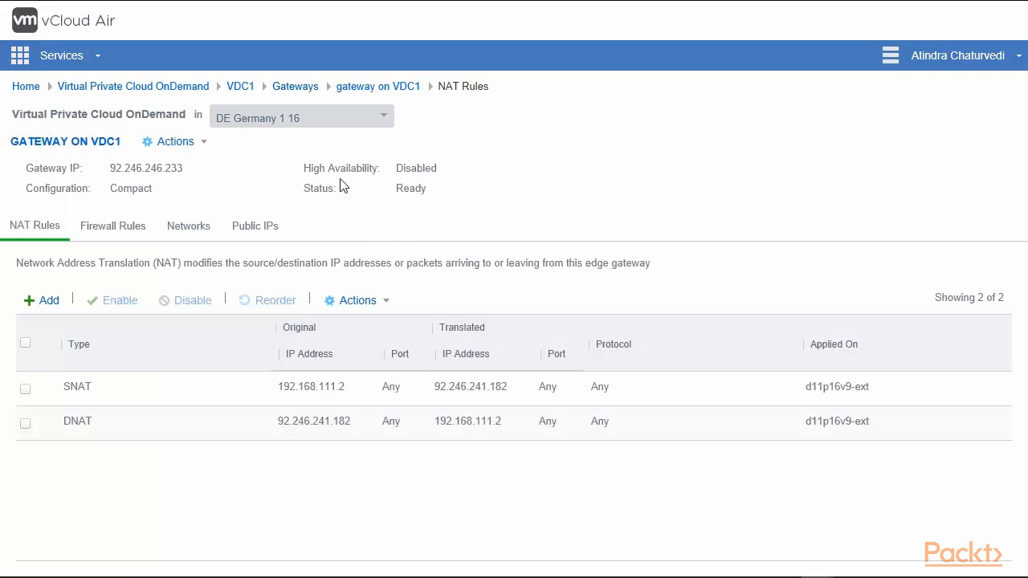
left_click(303, 90)
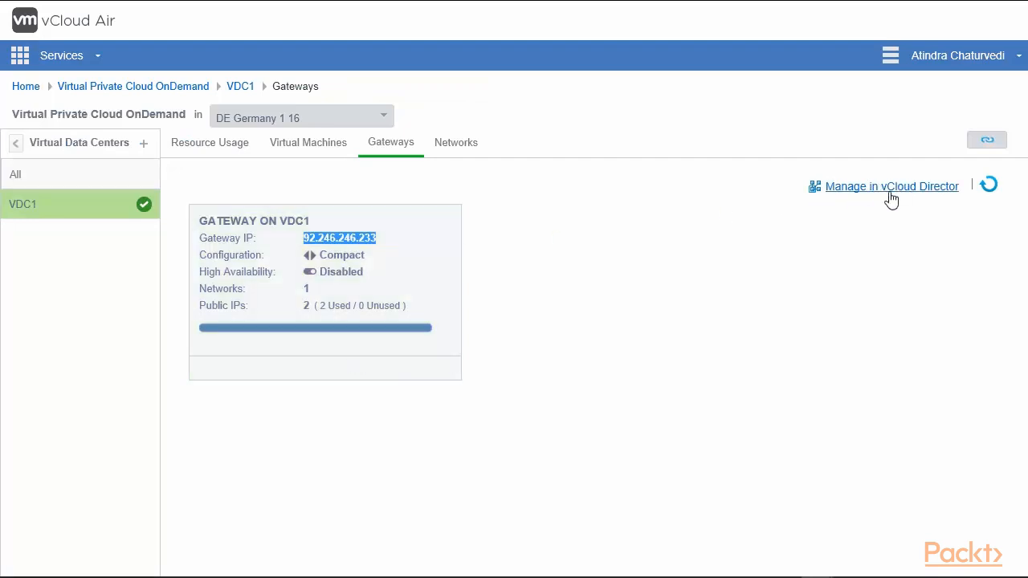
left_click(461, 150)
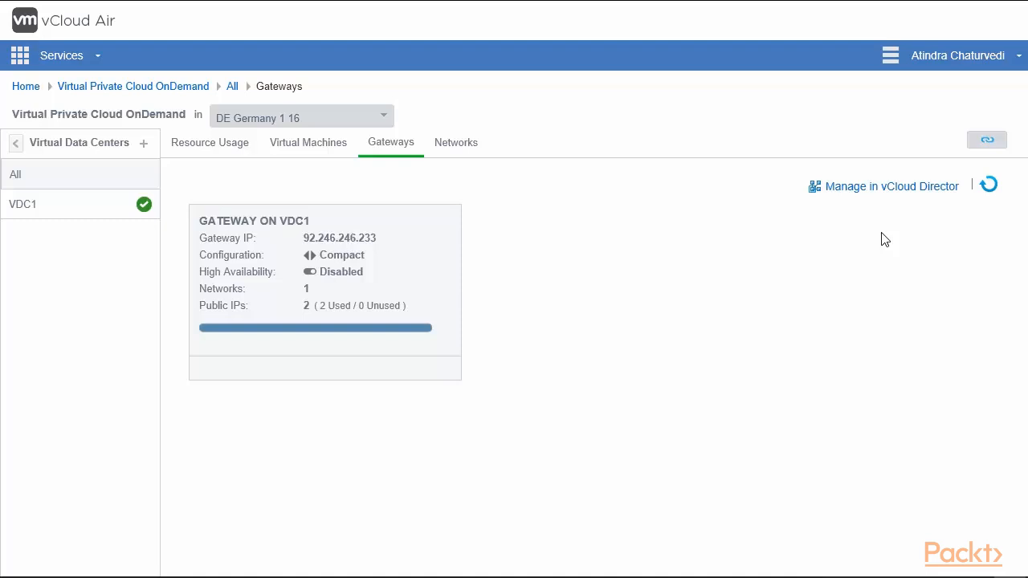
Manage the gateway in vCloud Director and open its edge gateway services on the NAT page.
left_click(890, 191)
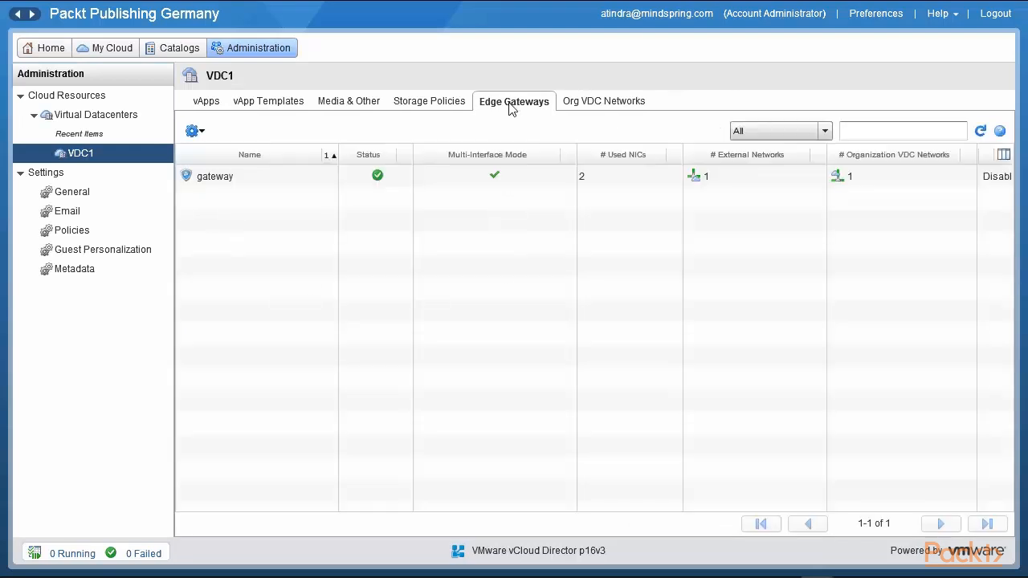
left_click(249, 184)
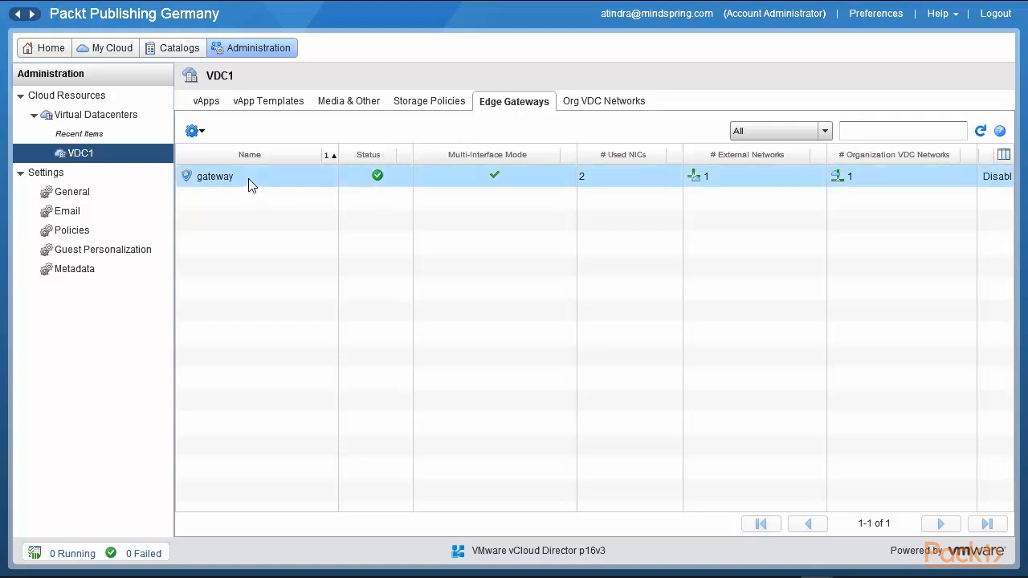
right_click(249, 184)
left_click(348, 212)
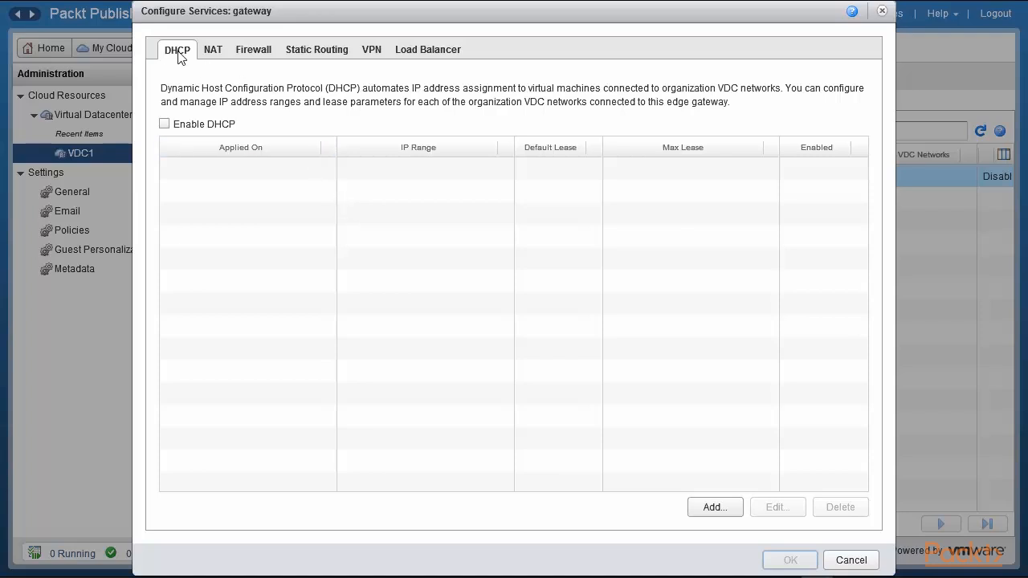
left_click(215, 53)
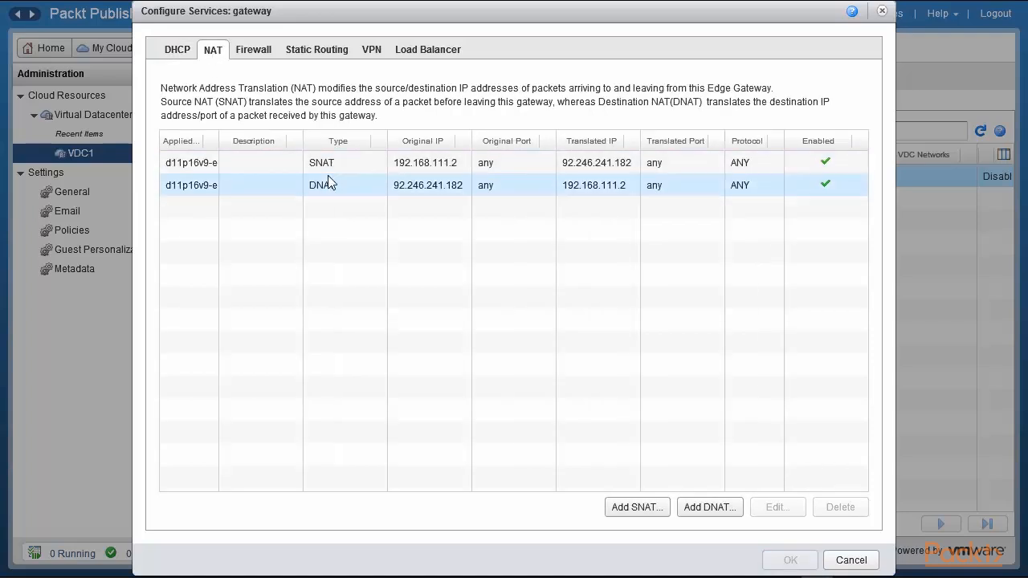
Browse the gateway's Firewall, Static Routing, Load Balancer and VPN services, then cancel the Configure Services dialog.
left_click(260, 59)
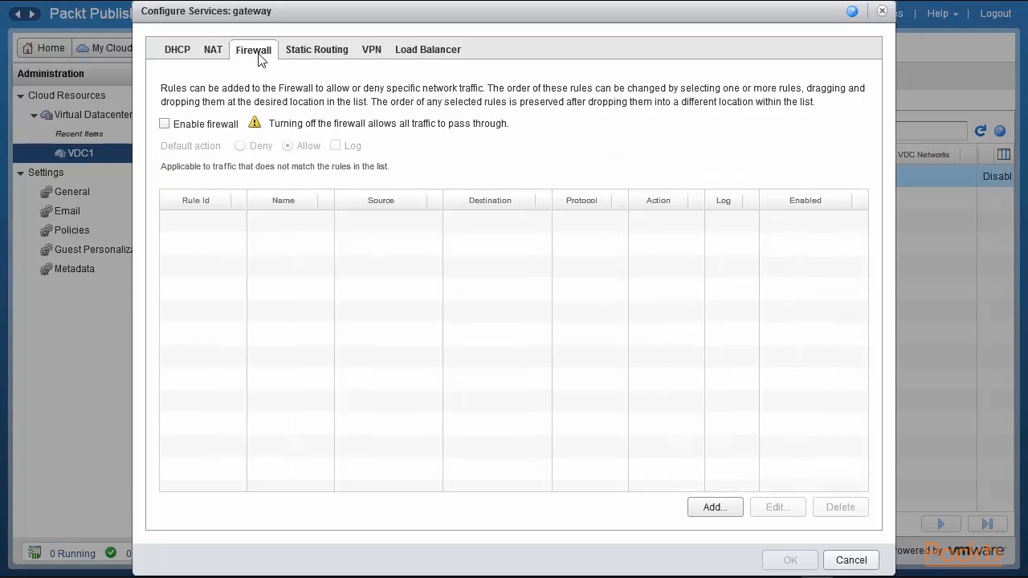
left_click(165, 124)
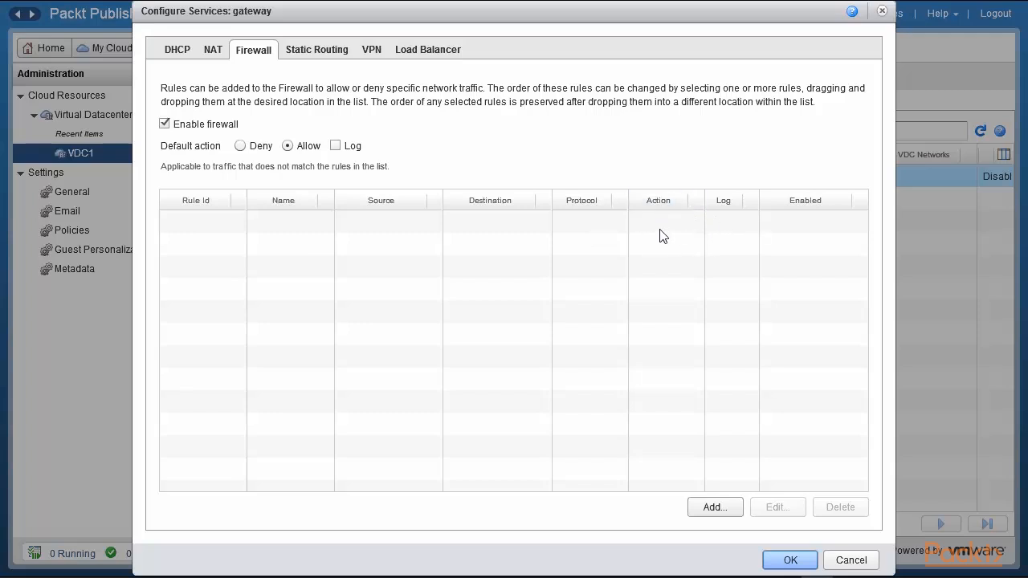
left_click(318, 53)
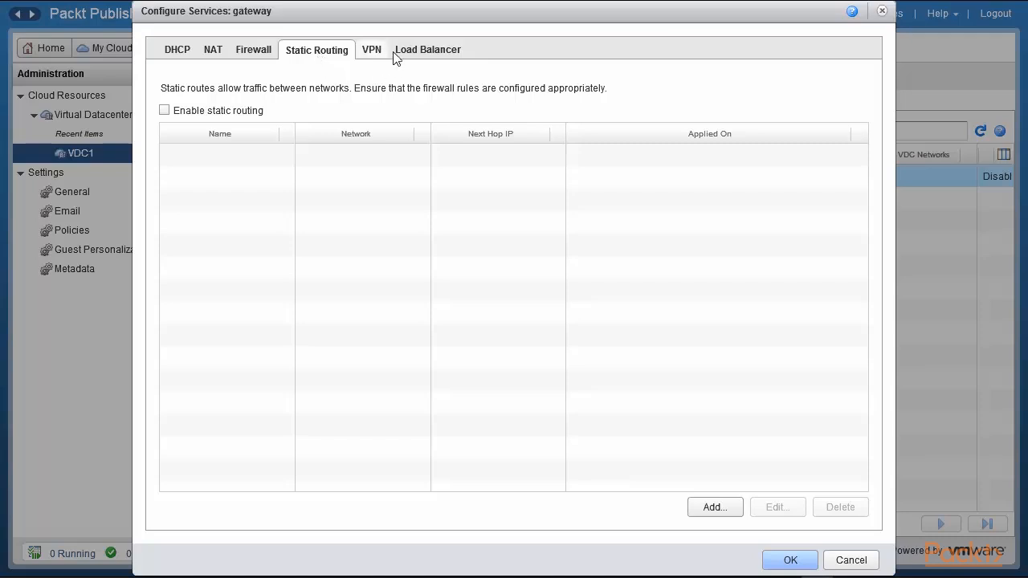
left_click(421, 52)
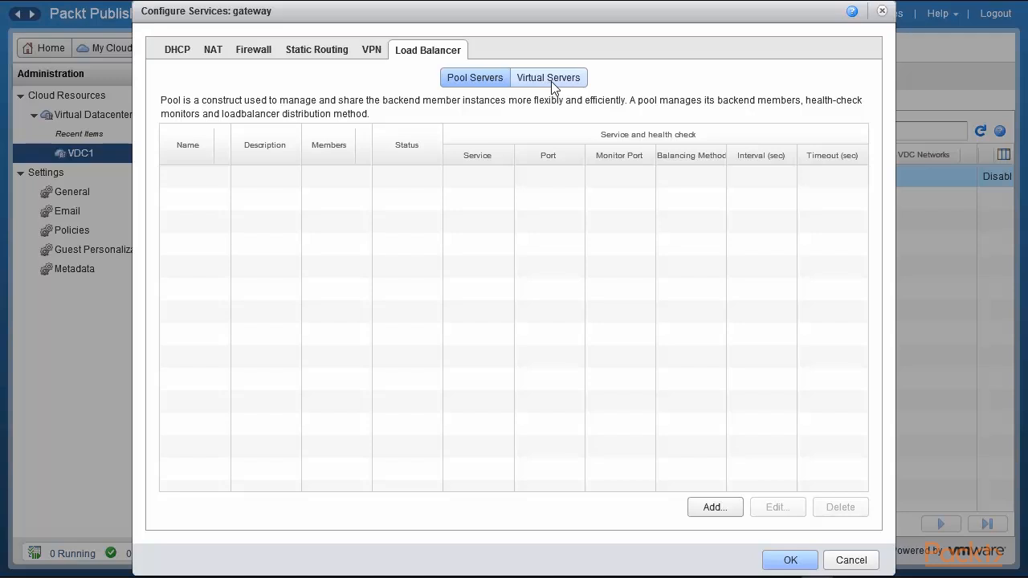
left_click(372, 51)
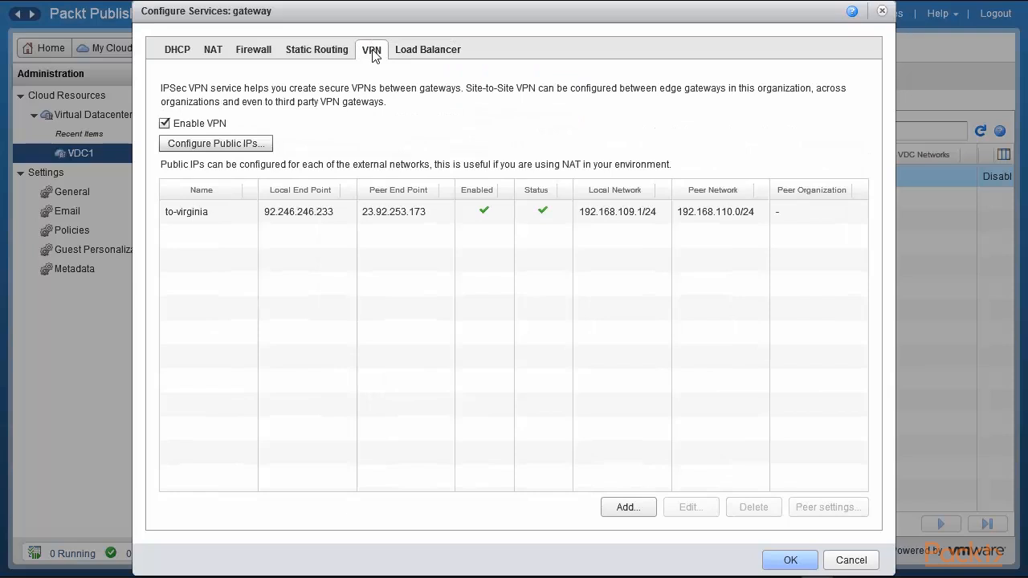
left_click(231, 212)
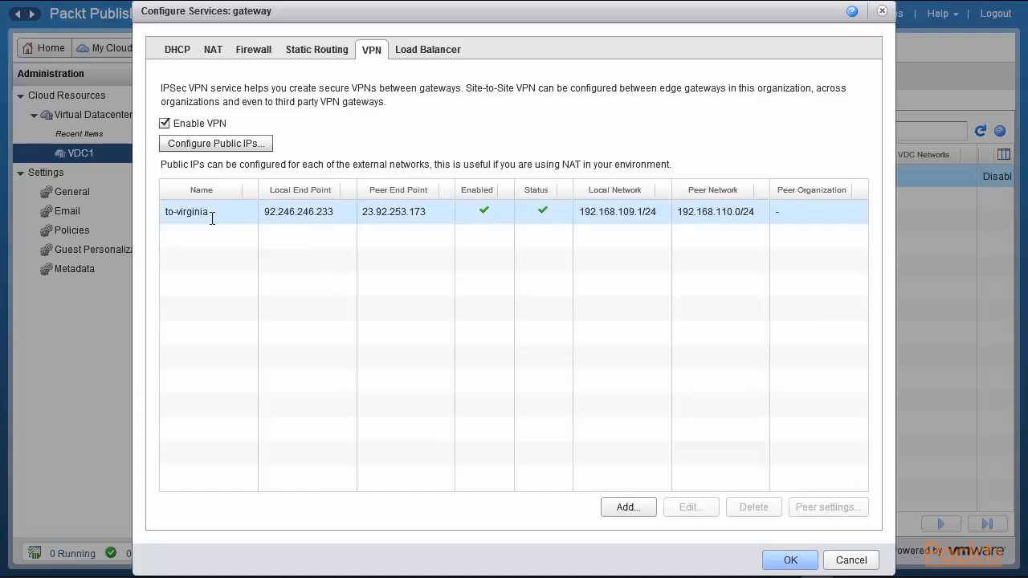
left_click(851, 559)
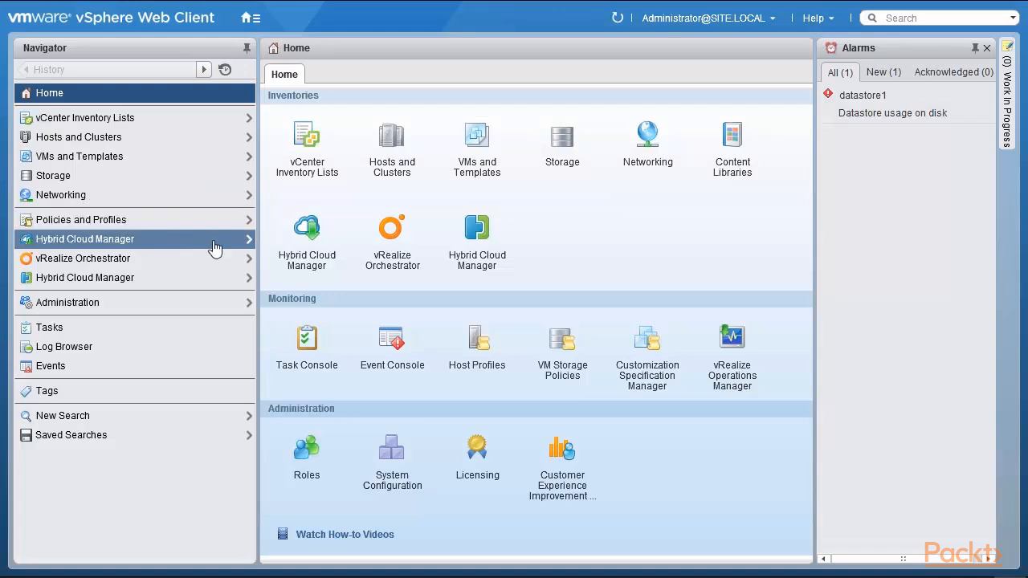
Open the vSphere Web Client's About dialog to check its version and build details, then close it.
left_click(827, 19)
left_click(845, 71)
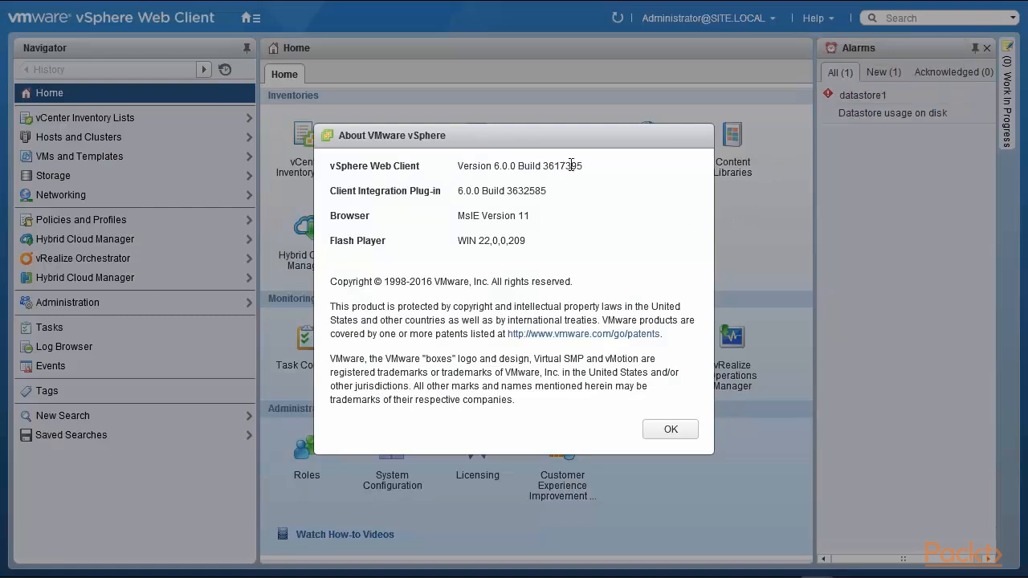
left_click_drag(578, 166, 454, 163)
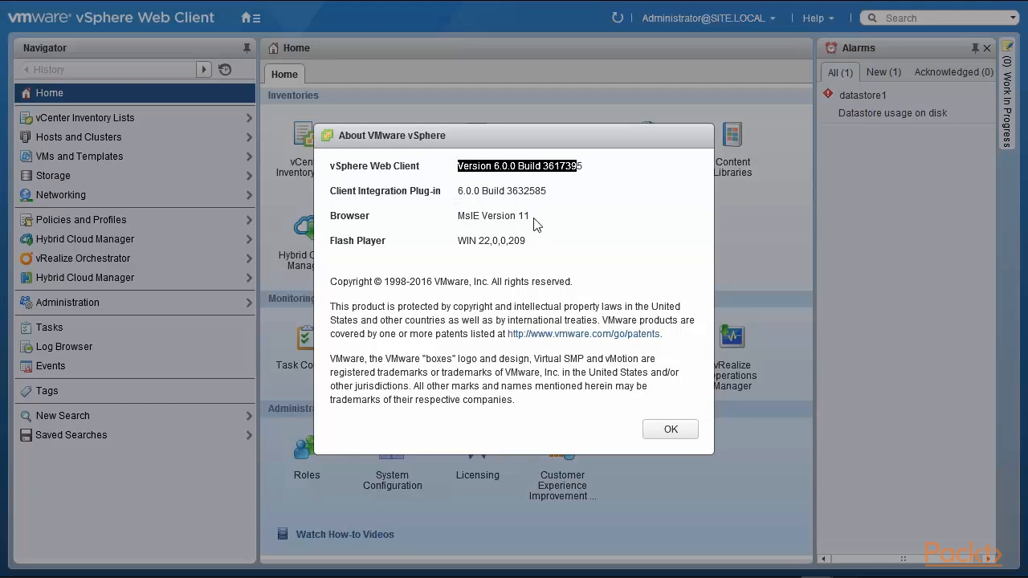
left_click_drag(457, 215, 546, 217)
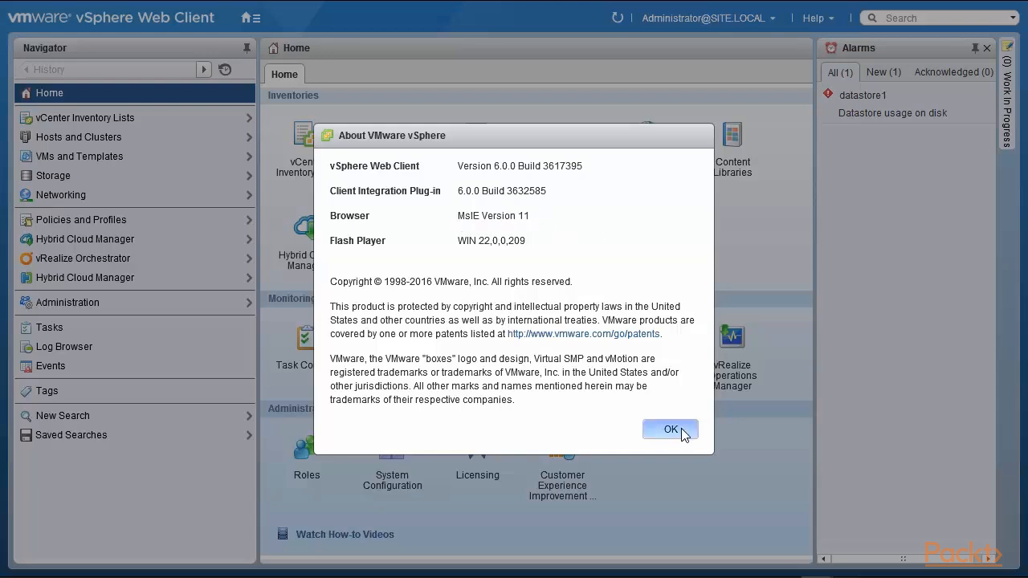
left_click(681, 428)
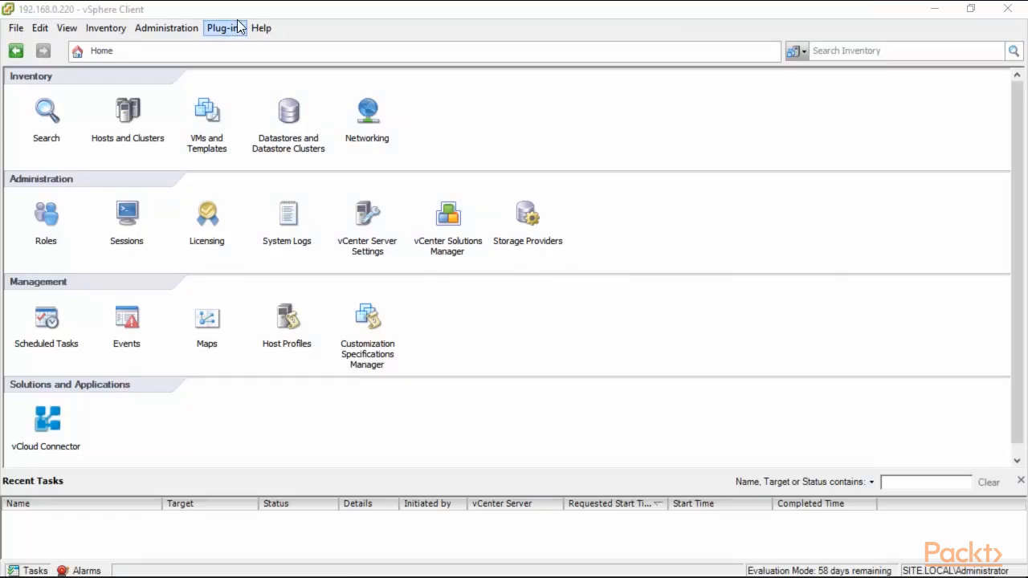
Open the About dialog in the vSphere Client to check the client and vCenter Server versions, then close it.
left_click(261, 29)
left_click(308, 120)
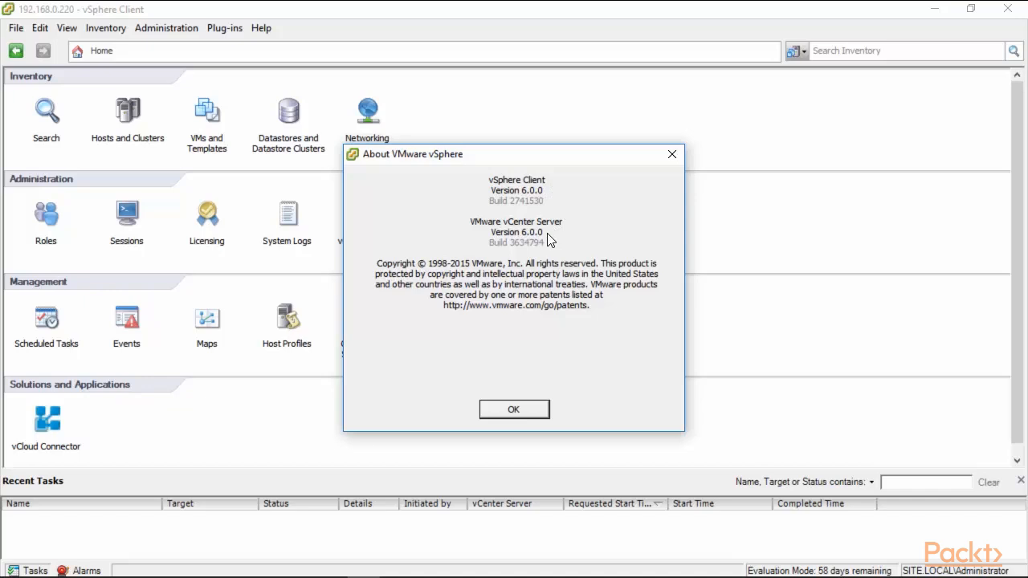
left_click(510, 409)
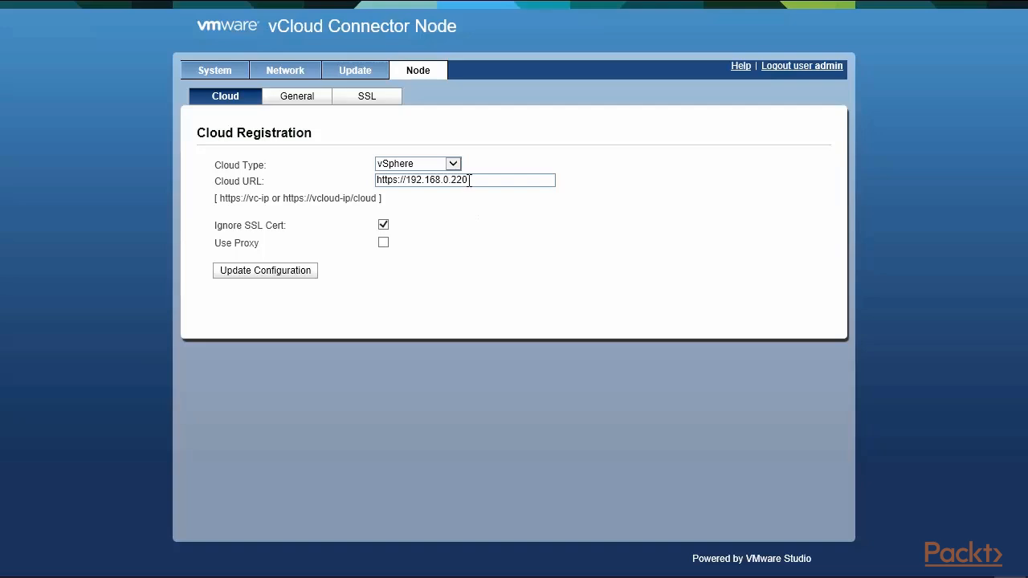
Review the vCloud Connector Node's cloud registration URL, system information, and network status and address settings.
left_click_drag(470, 179, 406, 179)
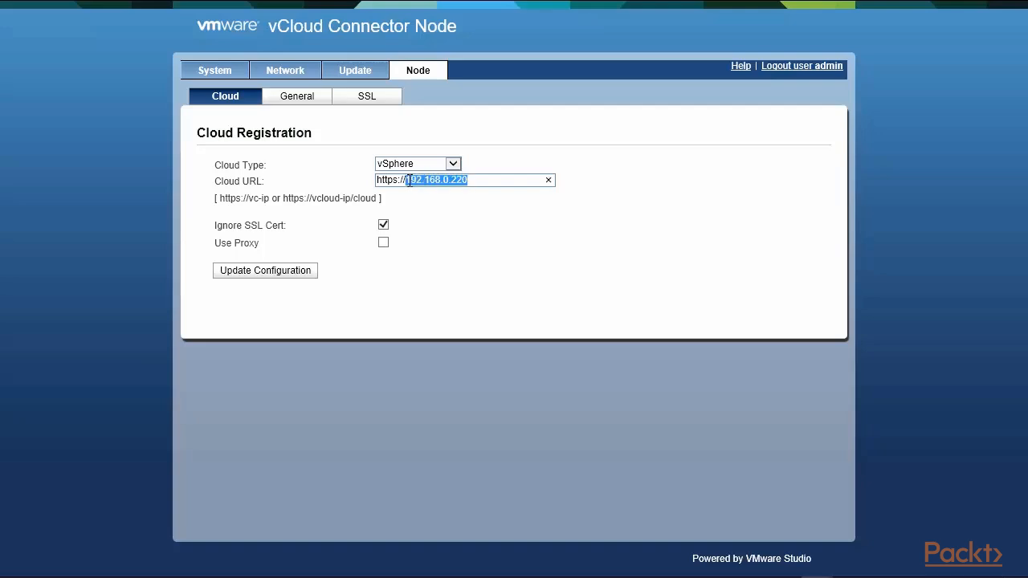
left_click(511, 269)
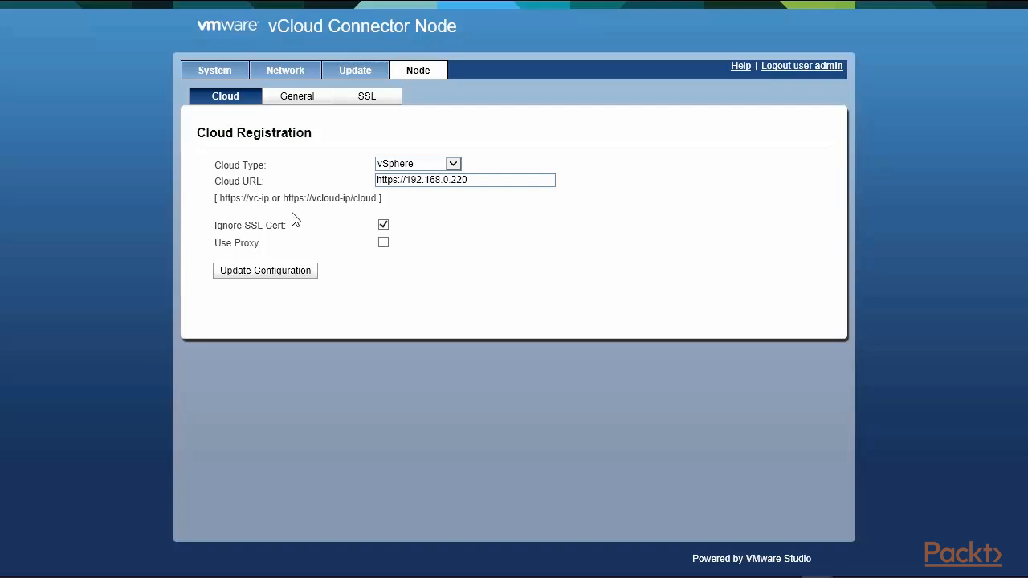
left_click_drag(282, 198, 380, 199)
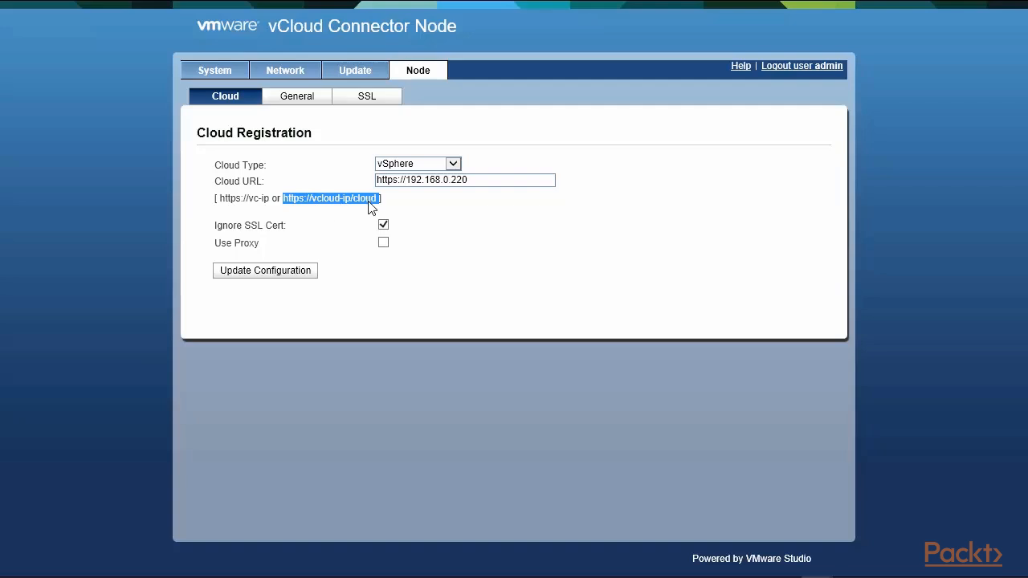
left_click(499, 251)
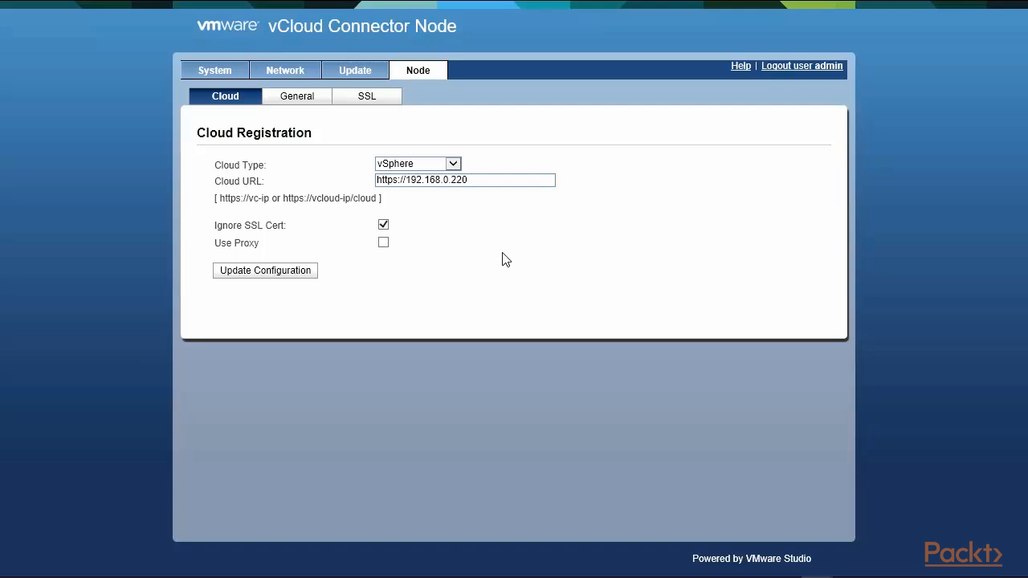
left_click(212, 72)
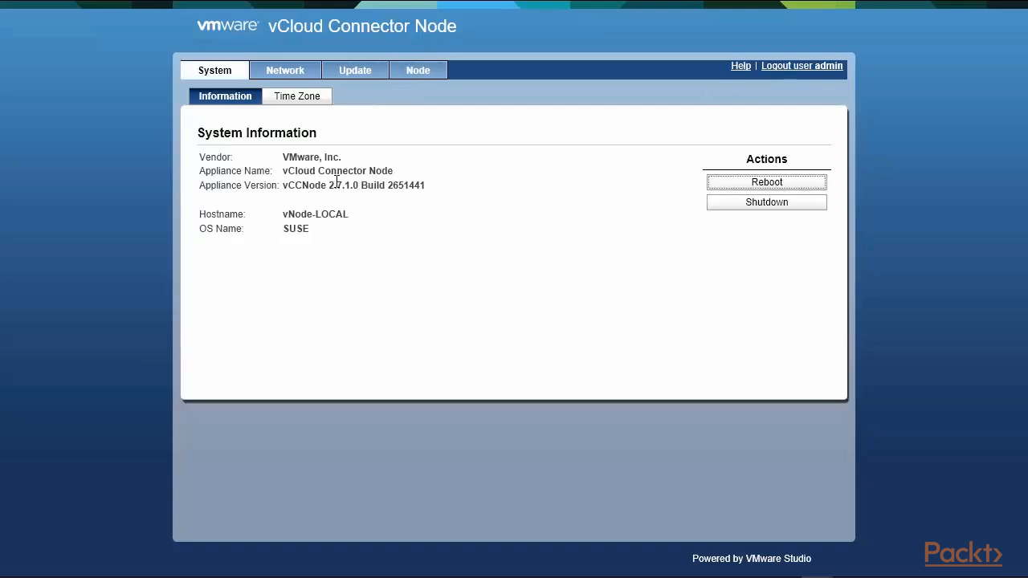
left_click(284, 80)
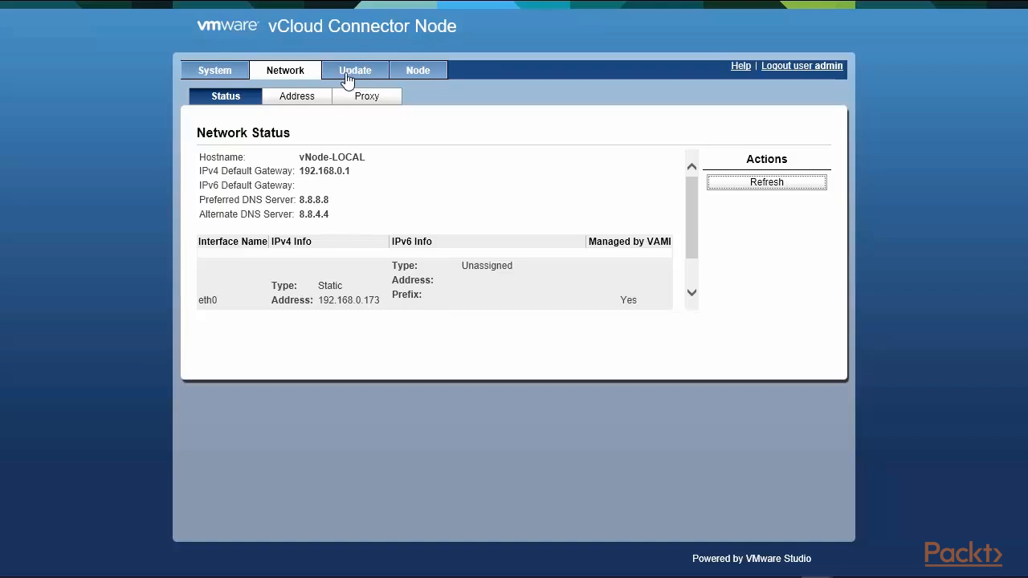
left_click(305, 102)
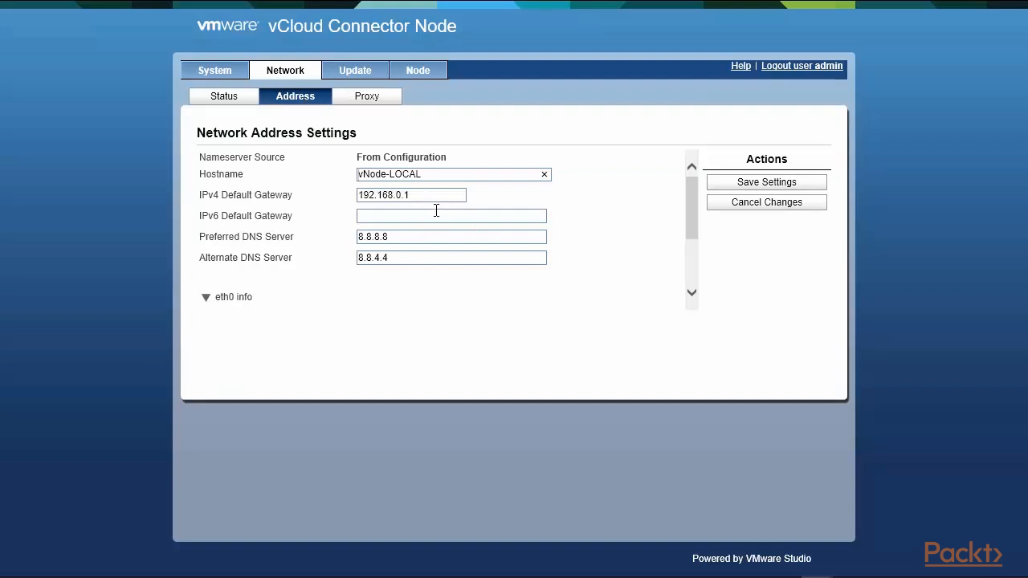
left_click(422, 80)
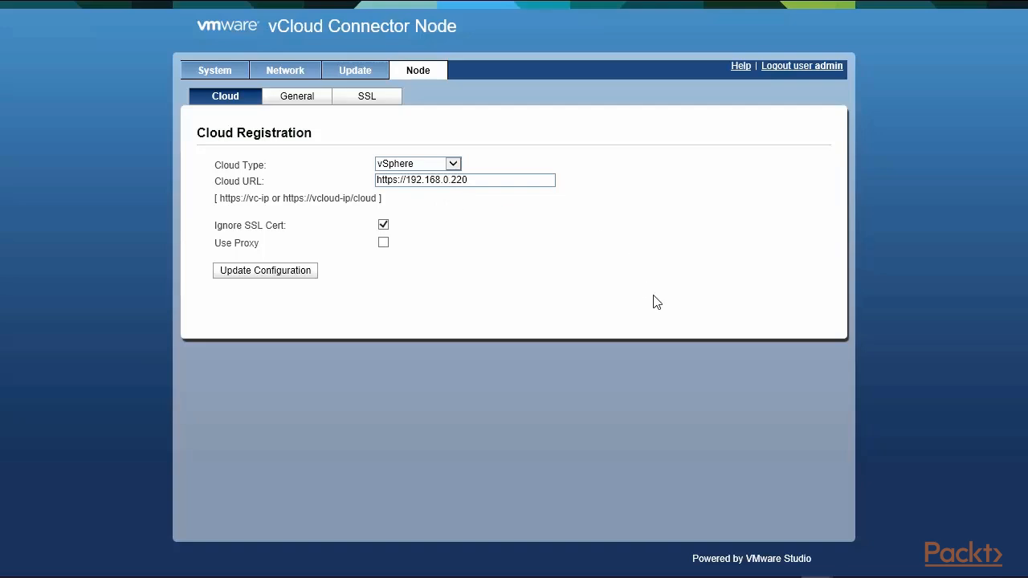
Switch to the vCloud Connector Server and review its system, network, proxy, nodes, and vSphere Client registration settings.
mouse_move(615, 3)
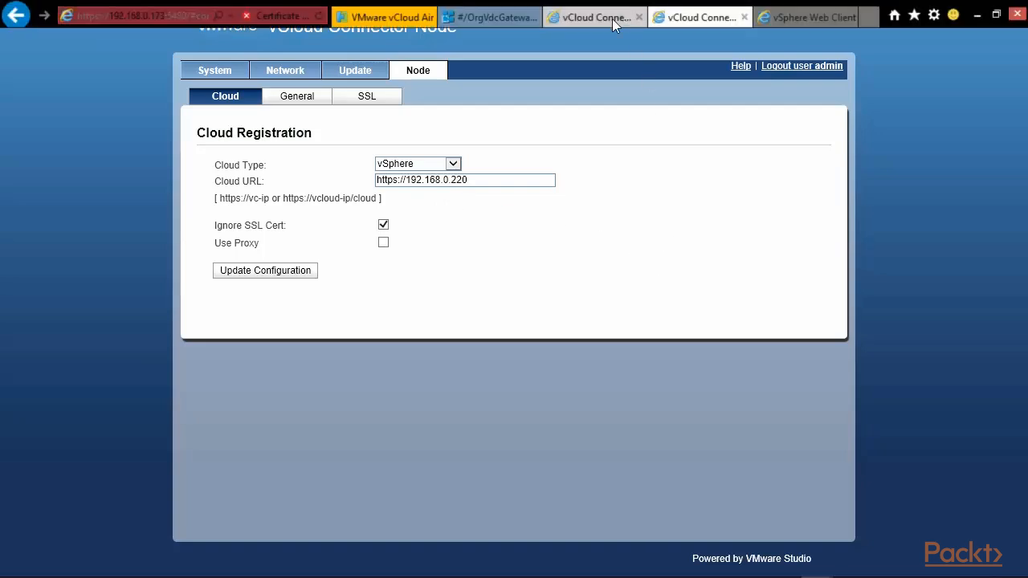
left_click(612, 20)
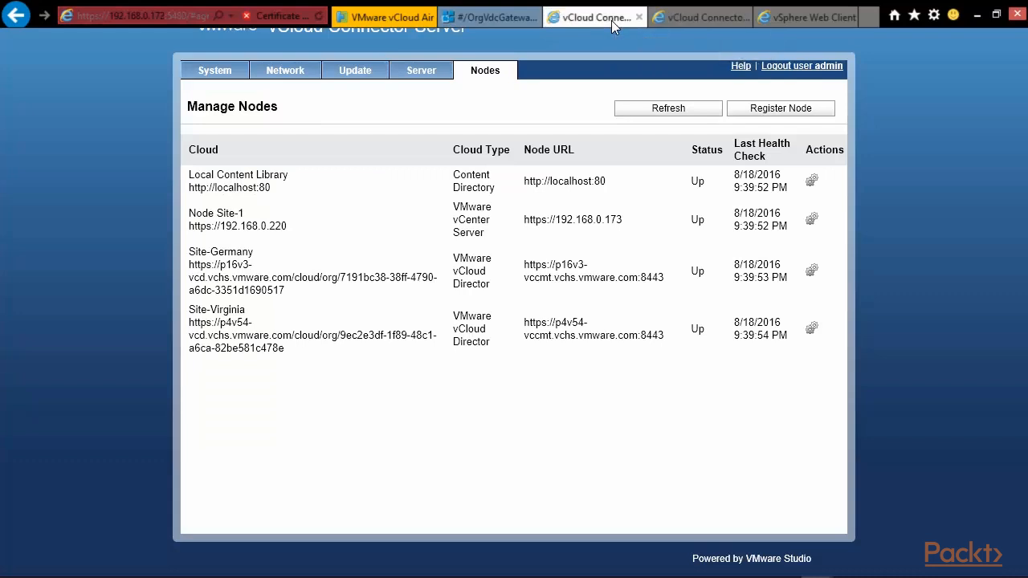
left_click(203, 72)
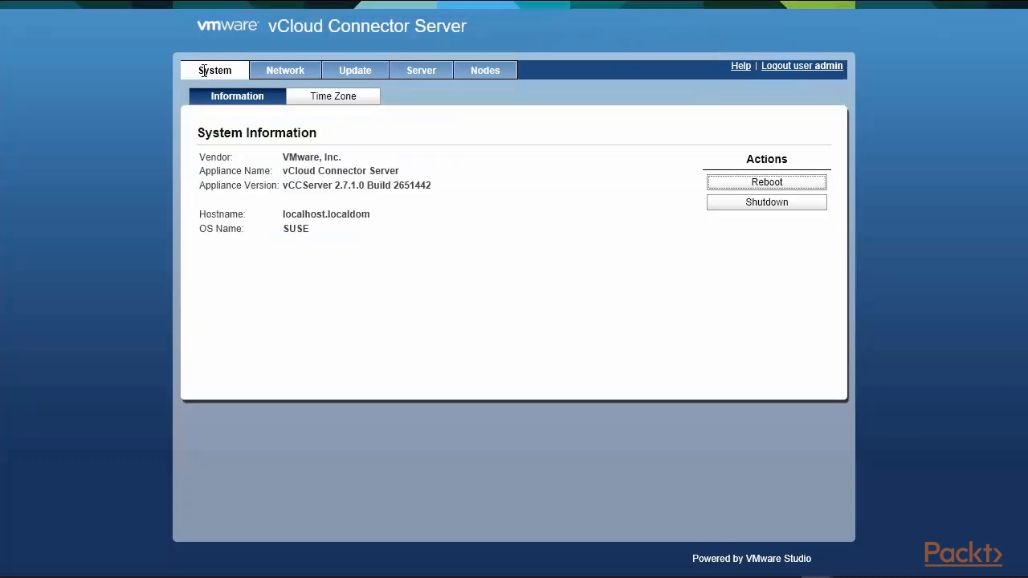
mouse_move(193, 4)
left_click(294, 70)
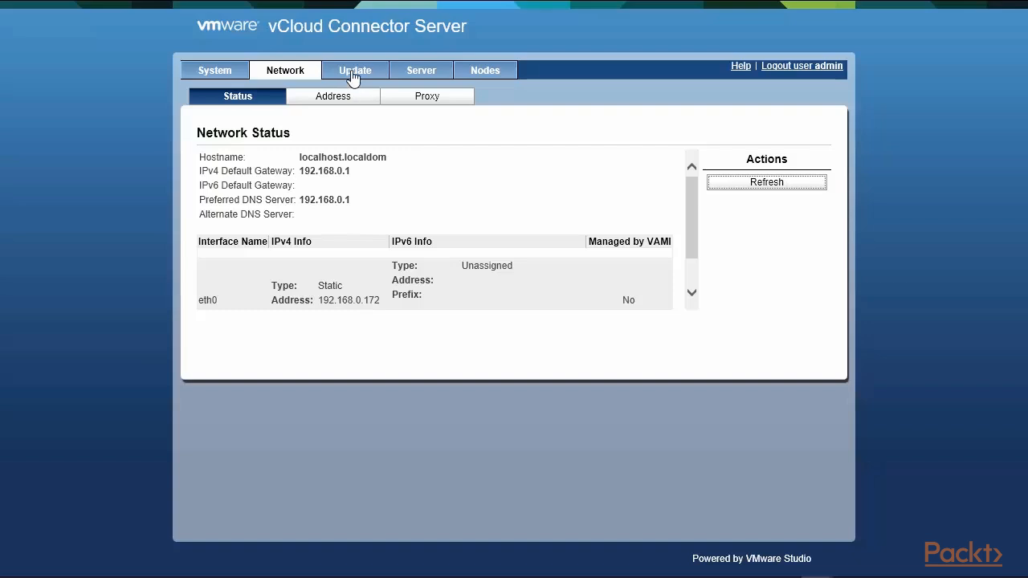
left_click(353, 100)
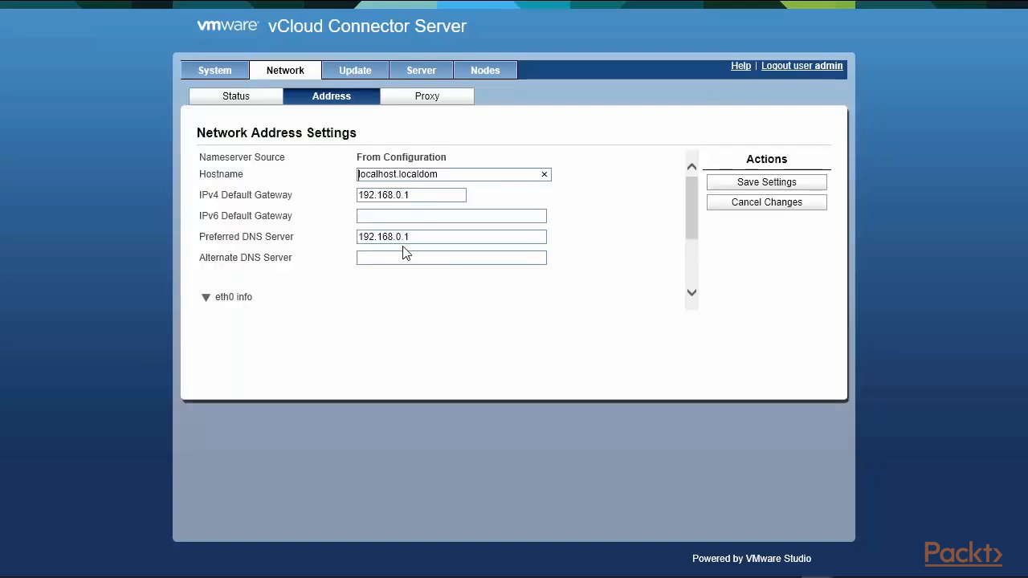
left_click(431, 102)
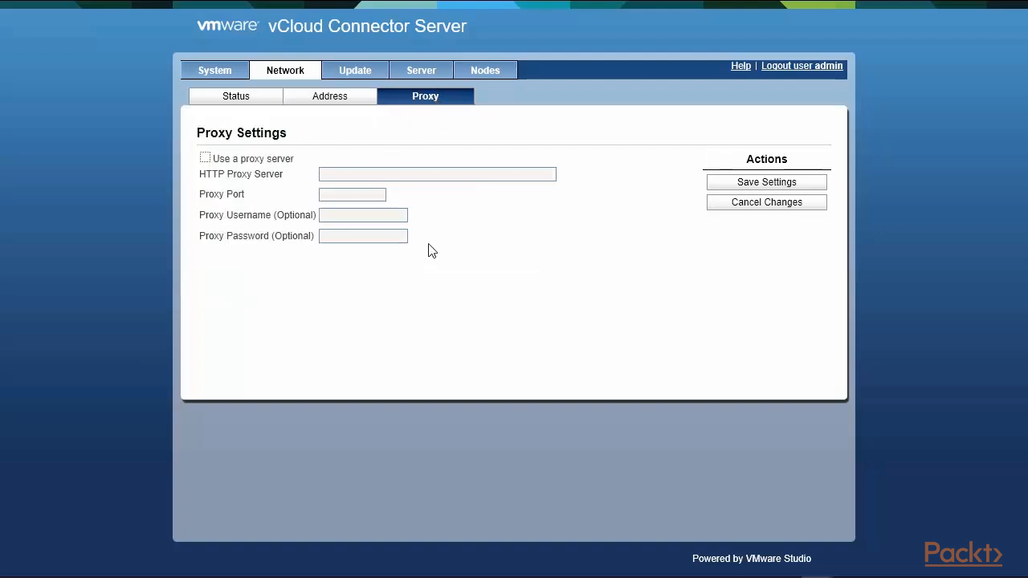
left_click(495, 73)
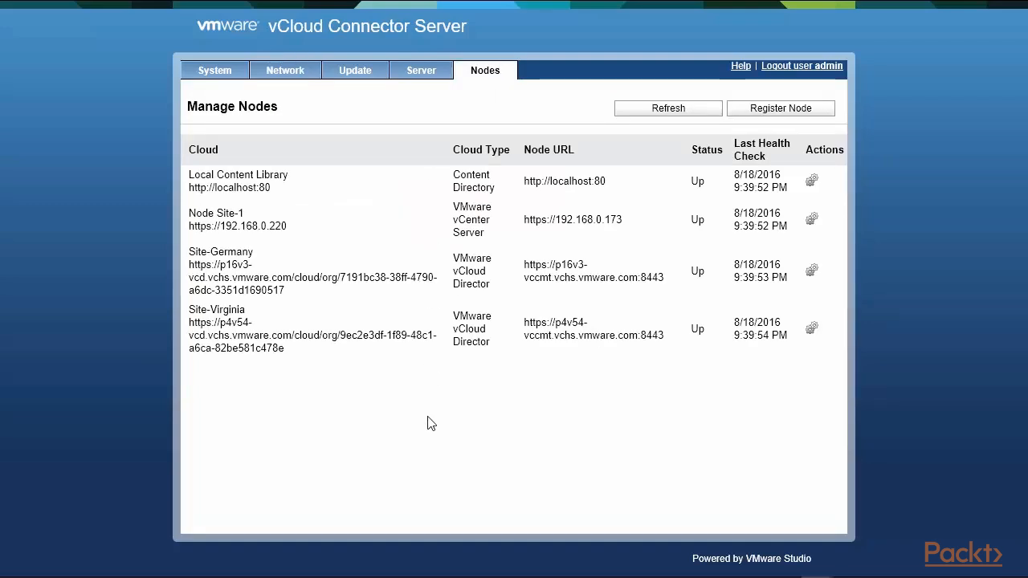
left_click(426, 72)
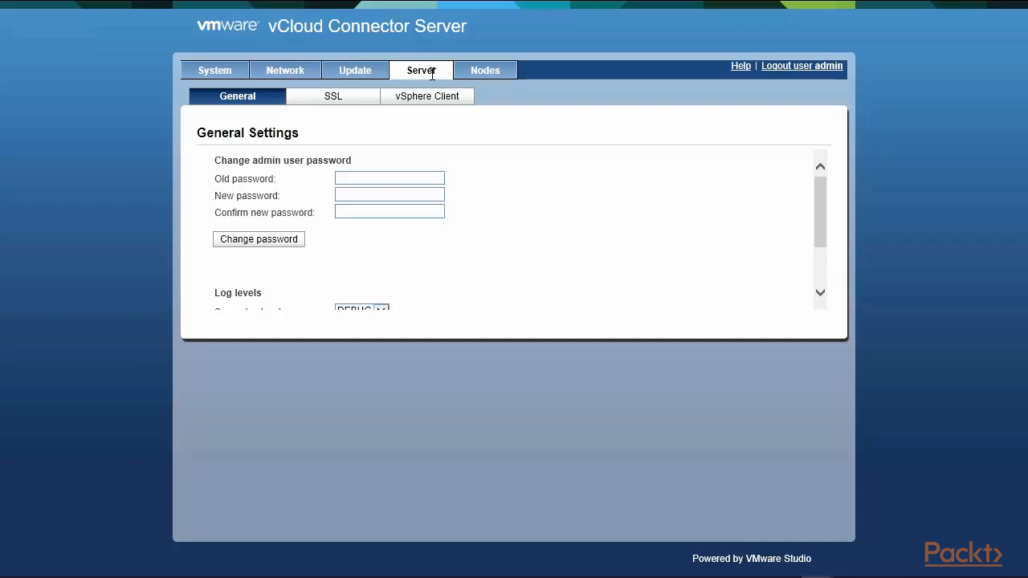
left_click(450, 105)
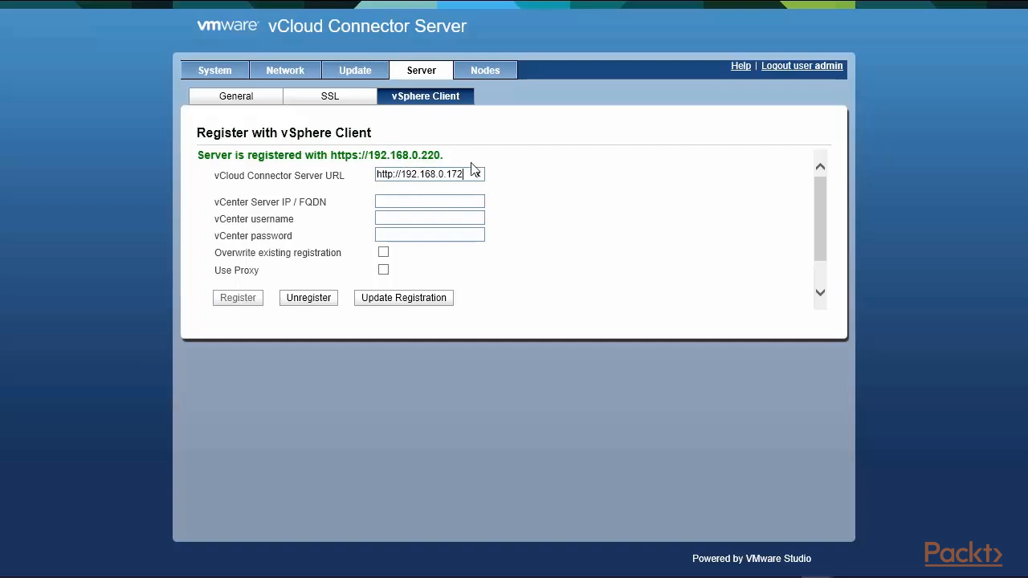
Examine the registered clouds and node URLs in the server's Manage Nodes list.
left_click(479, 80)
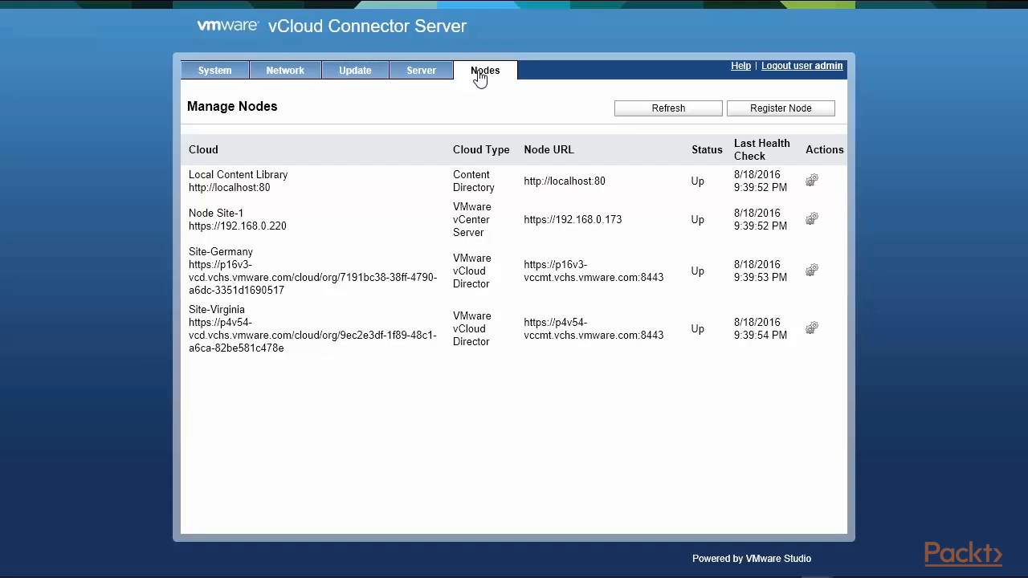
left_click_drag(193, 216, 301, 233)
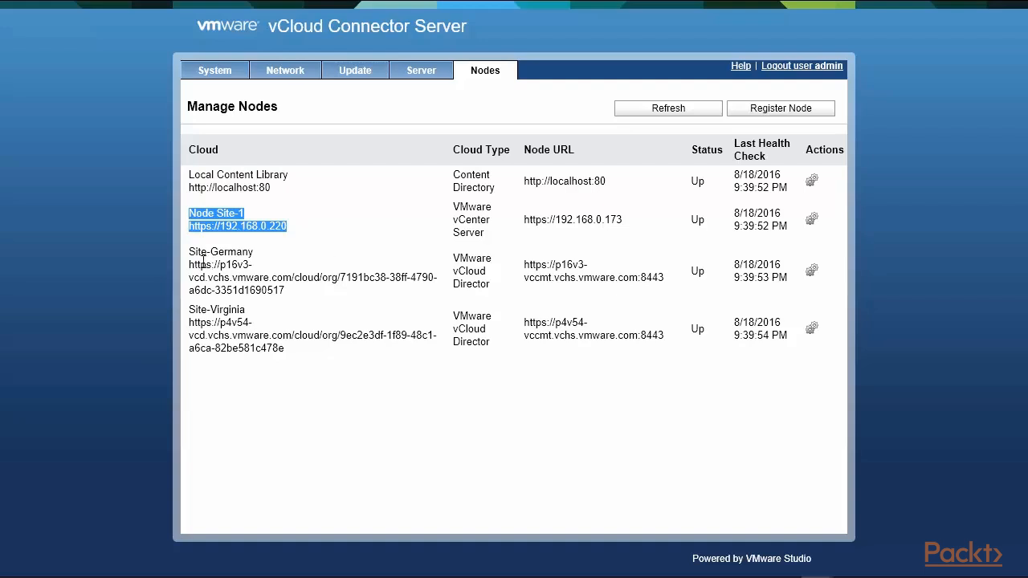
mouse_move(191, 254)
left_mouse_down()
mouse_move(293, 359)
mouse_move(695, 359)
mouse_move(777, 348)
left_mouse_up()
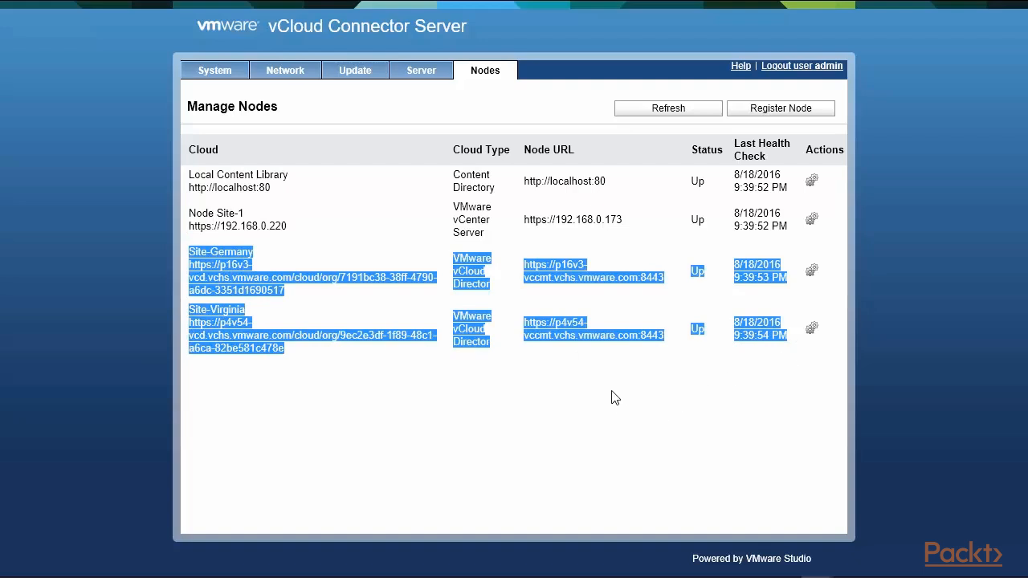
left_click(314, 253)
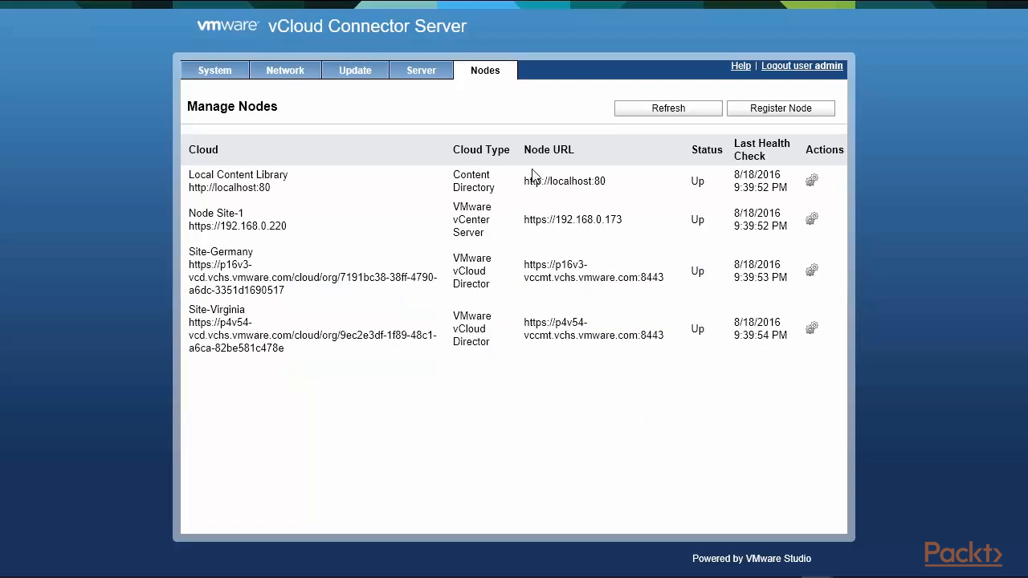
left_click_drag(526, 147, 623, 152)
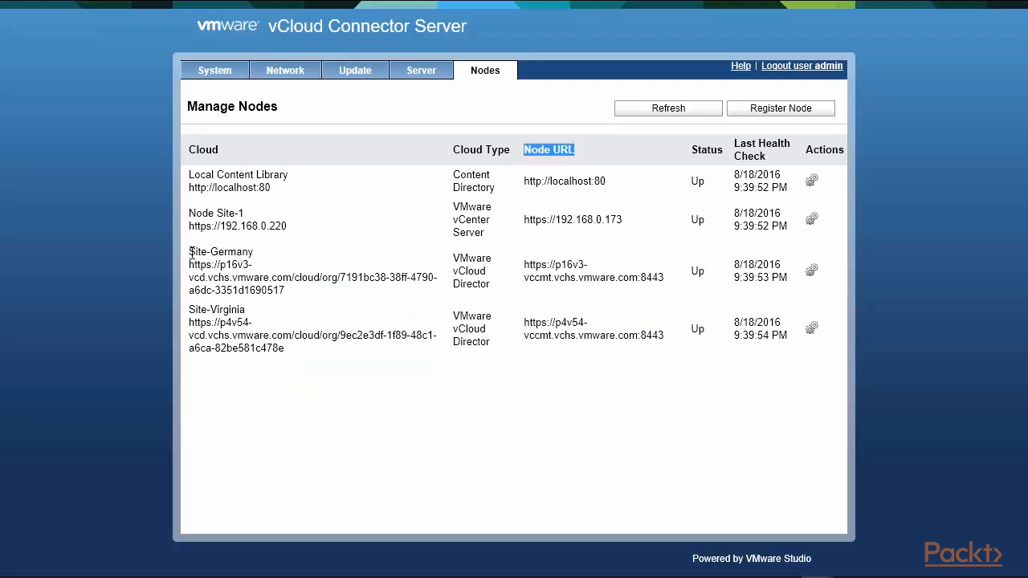
Compare the vCloud Air node URLs in the Manage Nodes list with the multitenant node details document.
left_click_drag(191, 253, 256, 253)
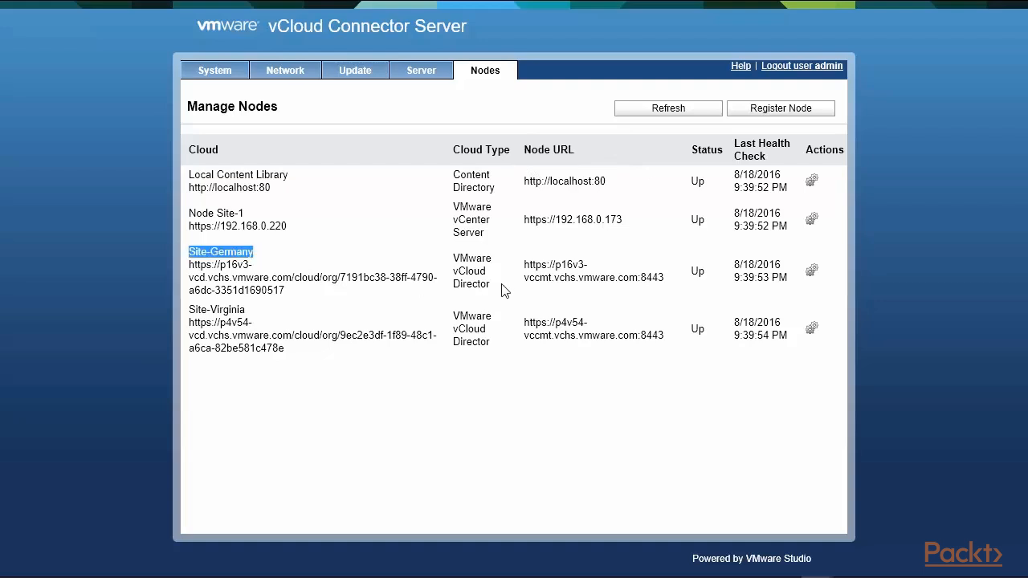
left_click_drag(523, 263, 673, 293)
left_click_drag(191, 310, 270, 312)
left_click_drag(523, 322, 677, 351)
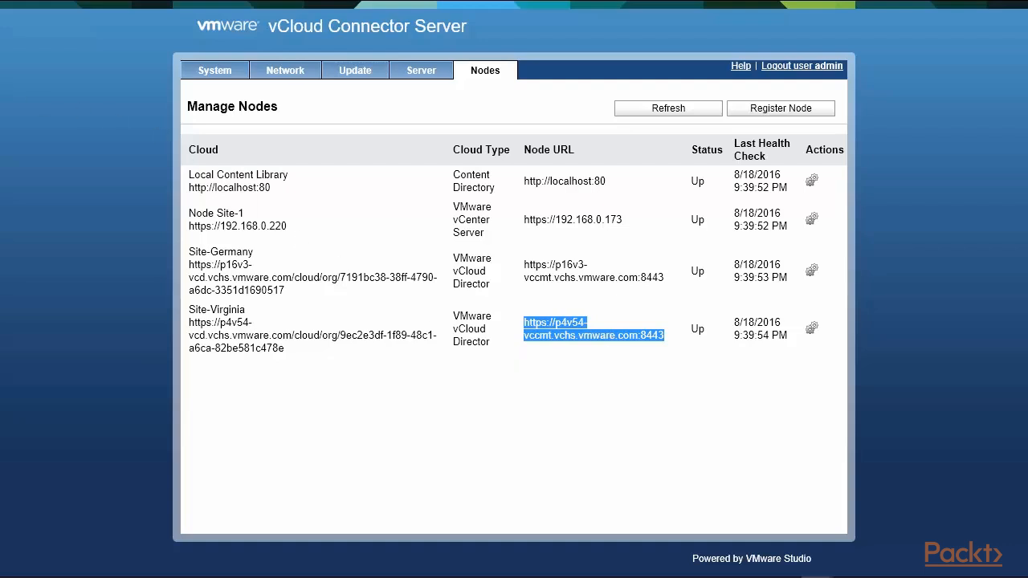
key("alt+Tab")
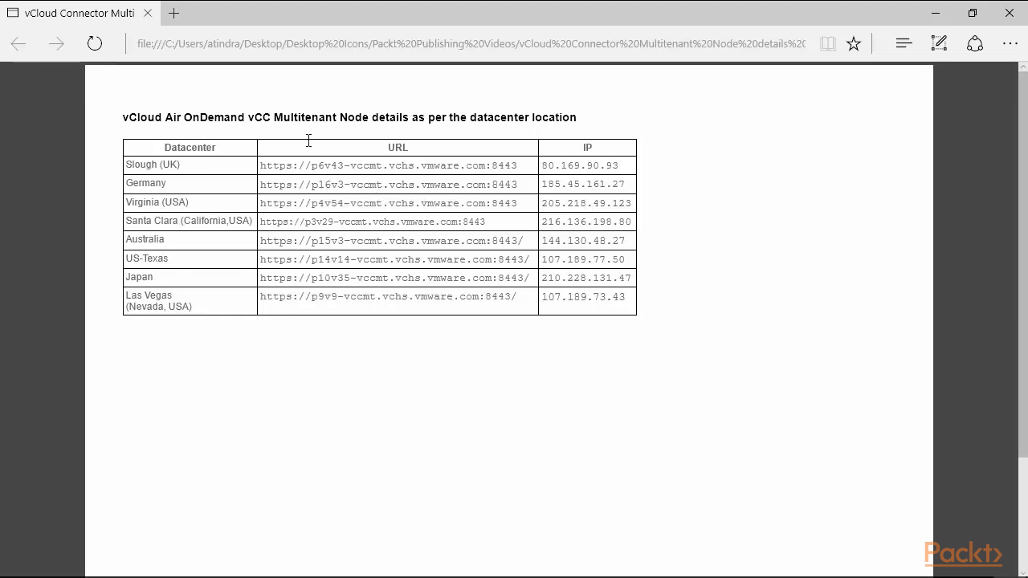
left_click_drag(273, 118, 367, 117)
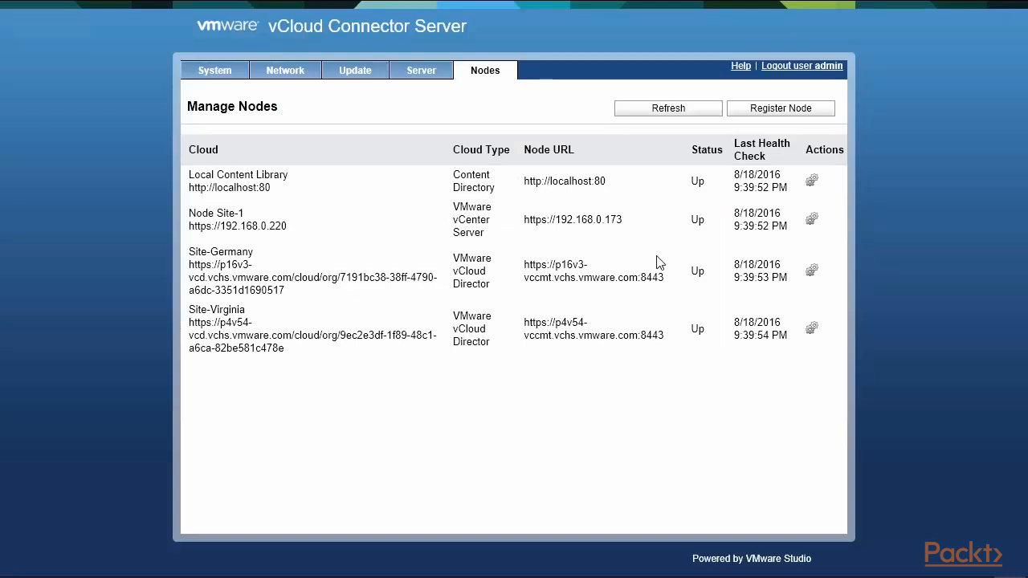
Open the Register Node dialog, review its fields with cloud type vCloud Director, and cancel it.
left_click(774, 110)
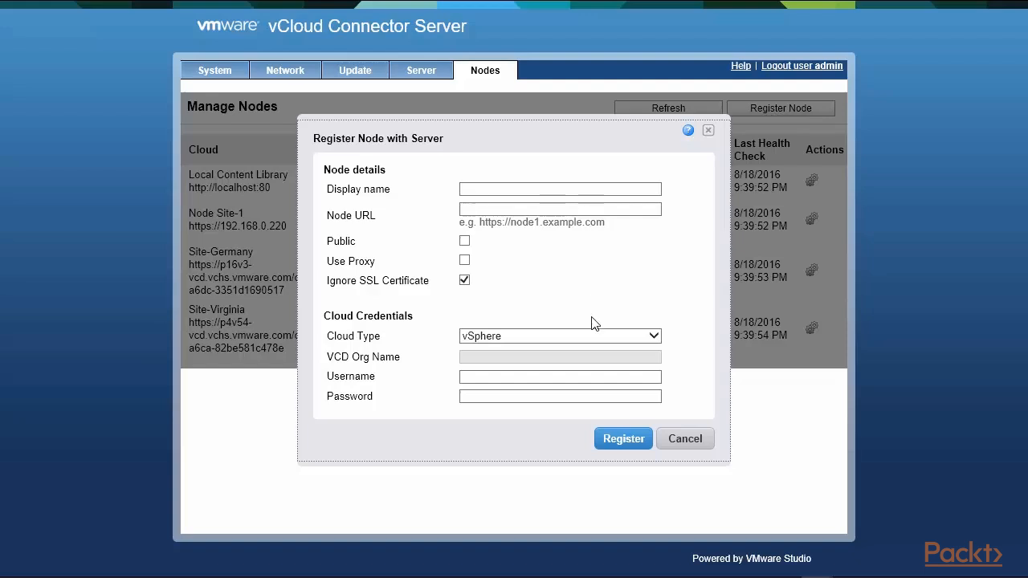
left_click(655, 338)
left_click(654, 338)
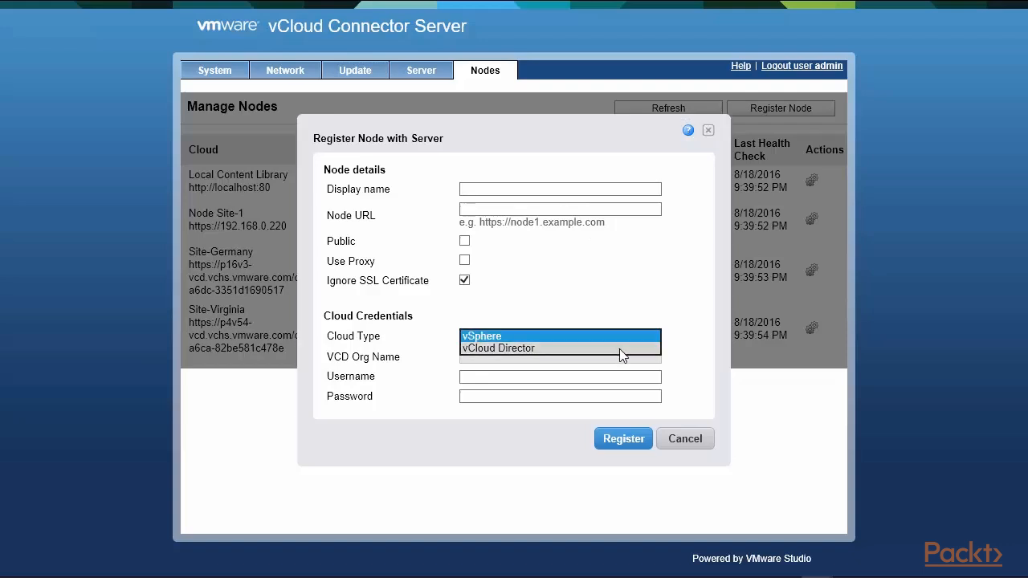
left_click(619, 351)
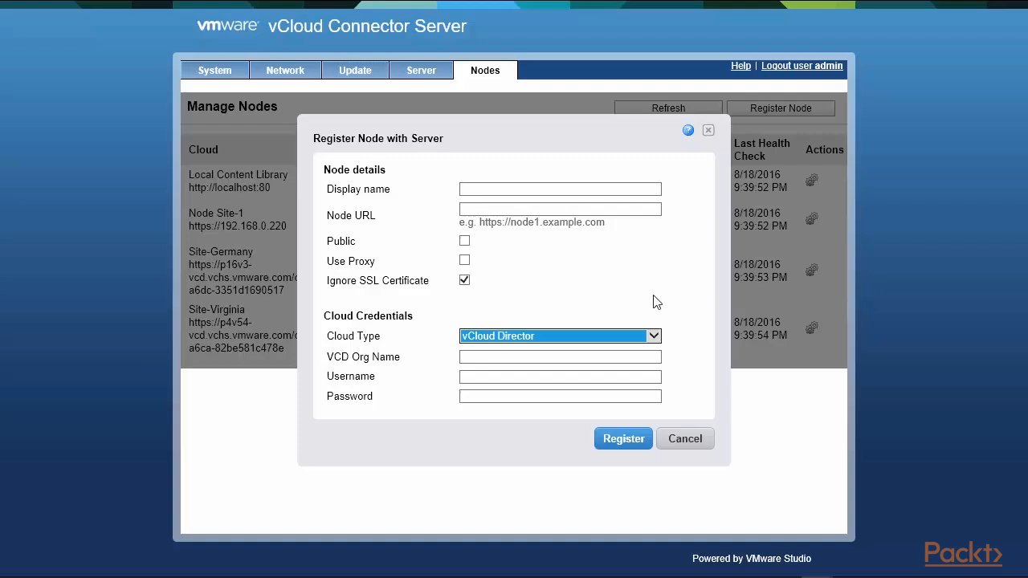
left_click(580, 357)
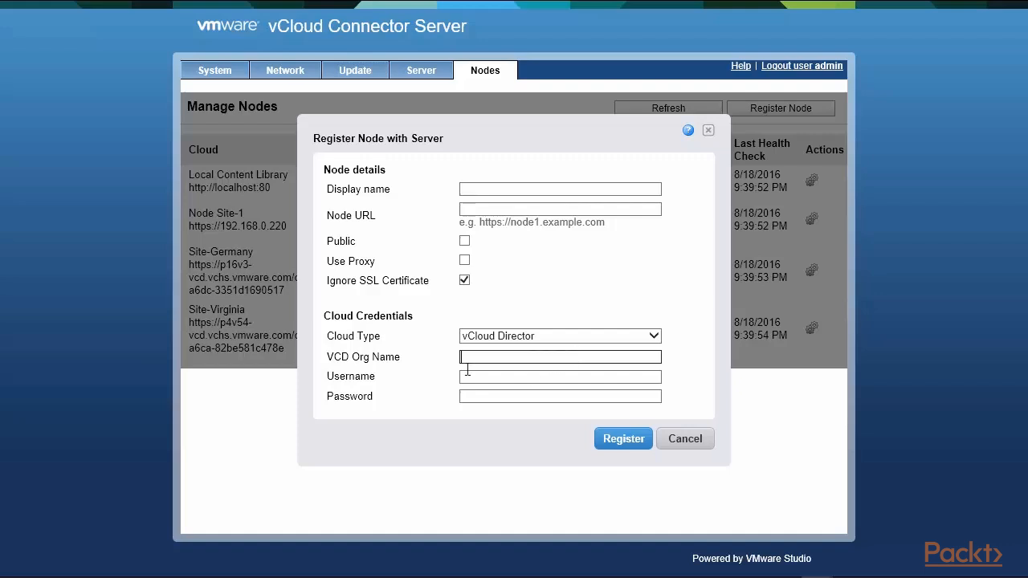
left_click(328, 374)
left_click_drag(330, 379, 356, 409)
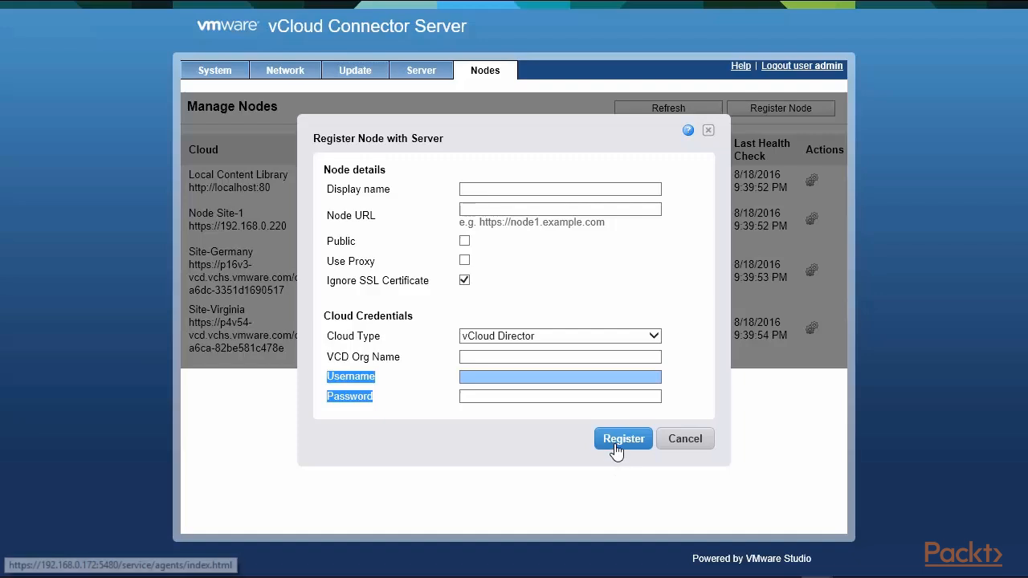
left_click(685, 440)
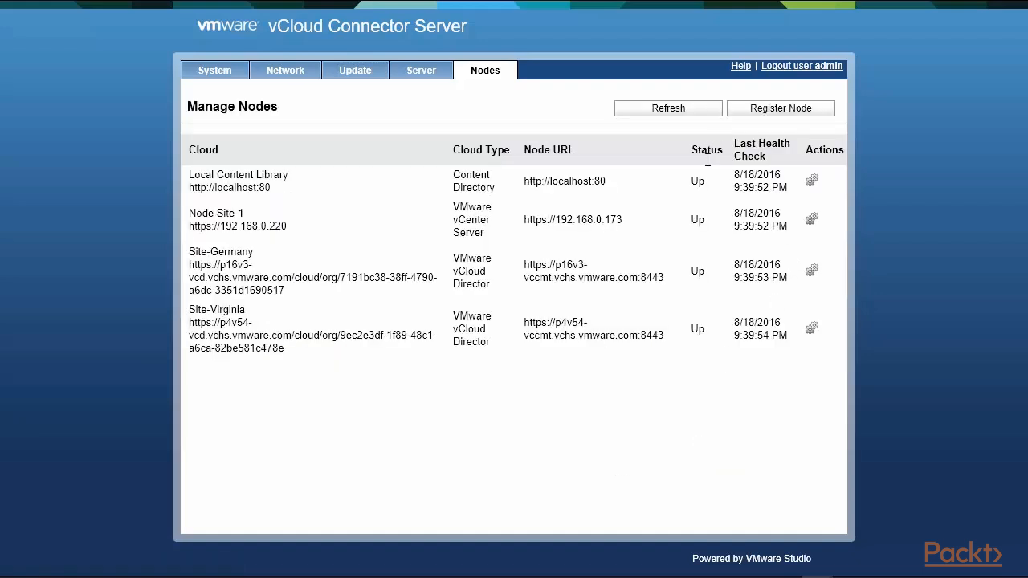
Review the cloud types, status and last health check of the registered nodes.
left_click_drag(692, 184, 699, 331)
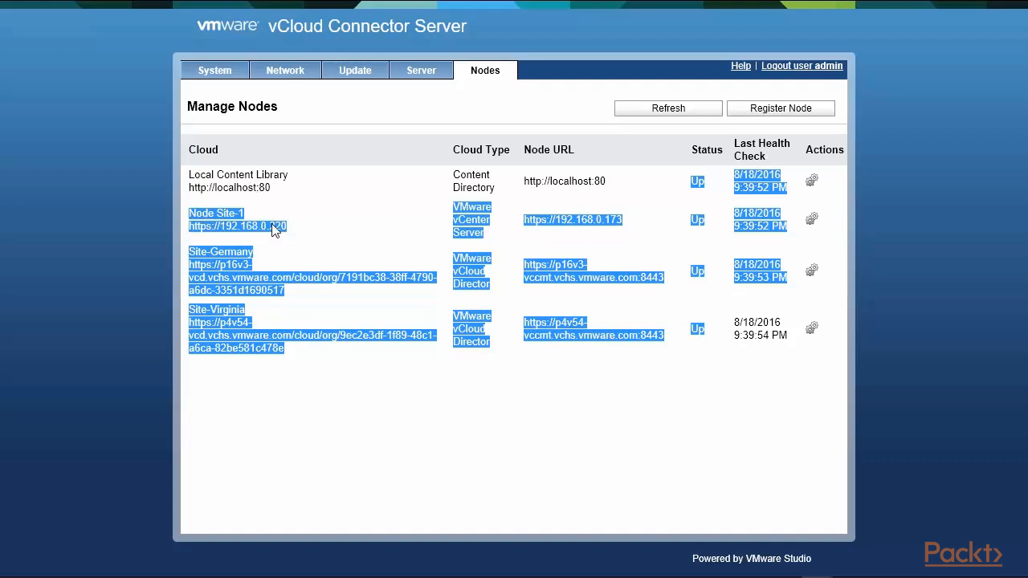
left_click(460, 218)
double_click(456, 209)
triple_click(456, 236)
left_click(455, 257)
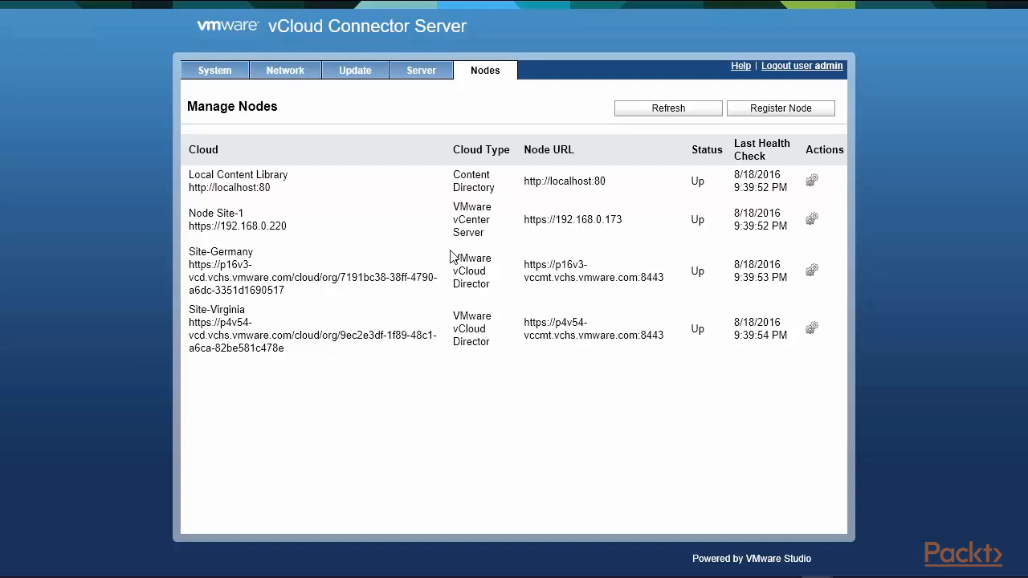
left_click_drag(452, 258, 468, 344)
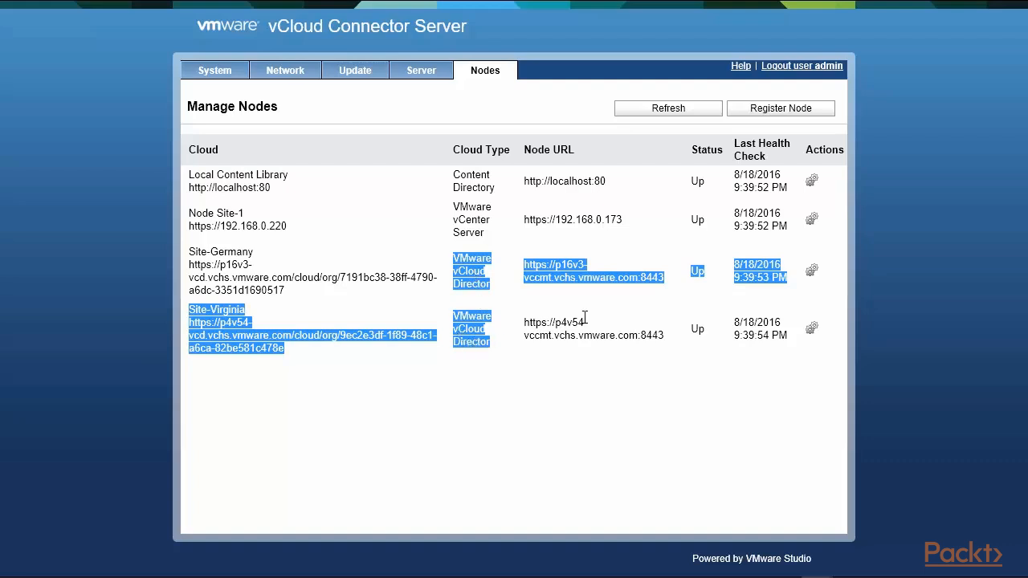
Open the vCloud Connector plug-in's Clouds list in the vSphere Client and try to add a new cloud.
mouse_move(650, 6)
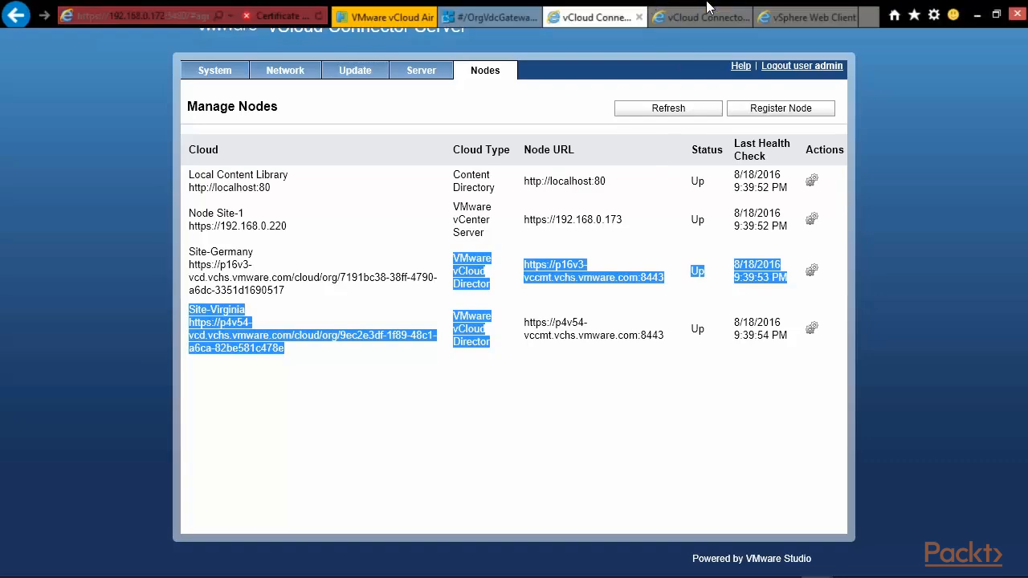
left_click(816, 23)
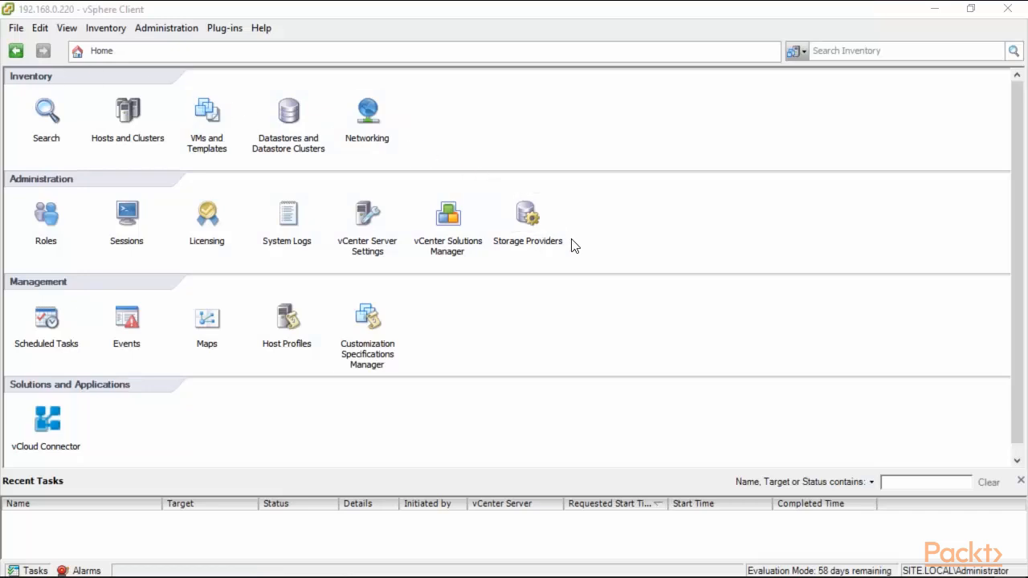
left_click(48, 428)
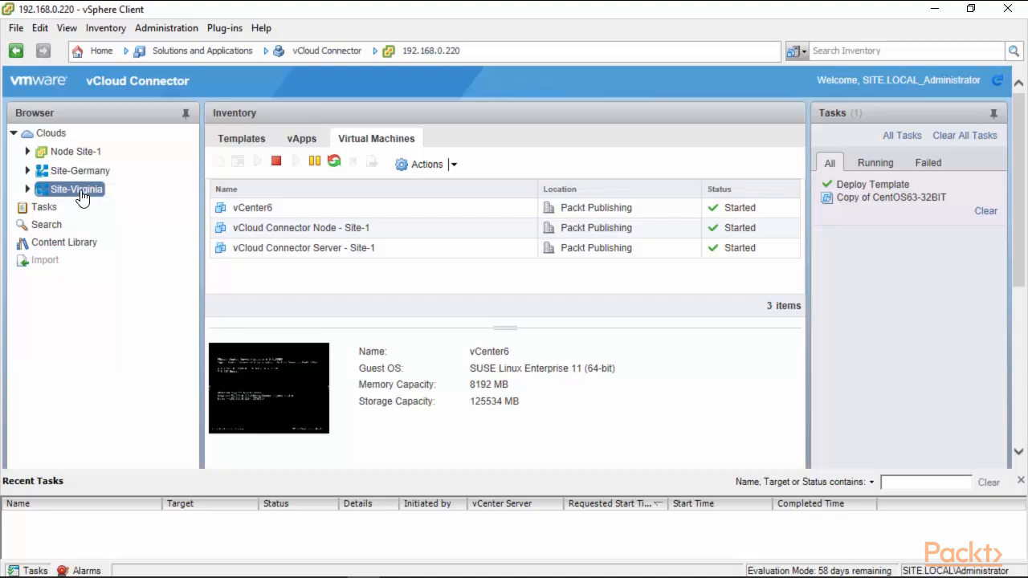
left_click(48, 137)
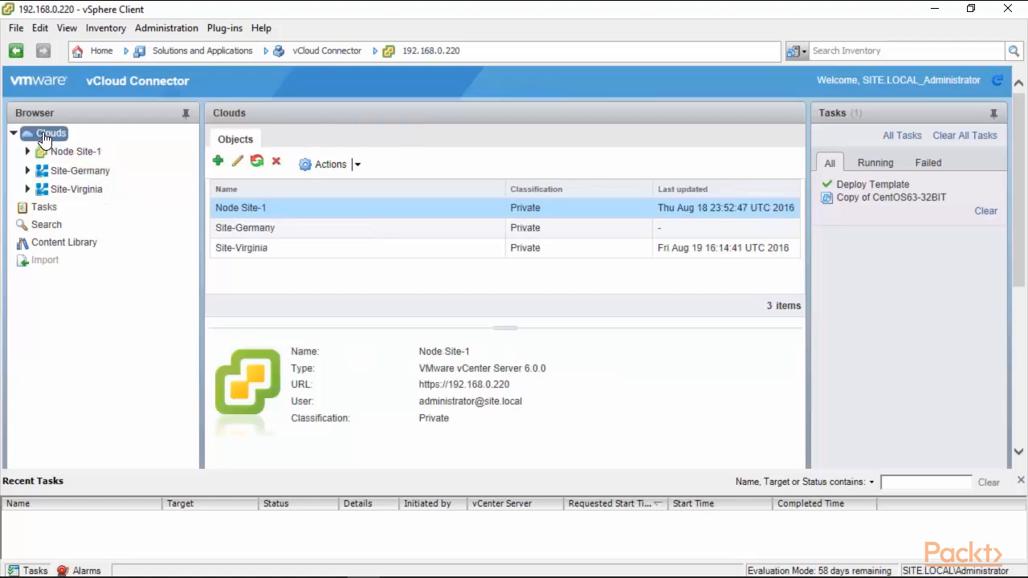
left_click(218, 162)
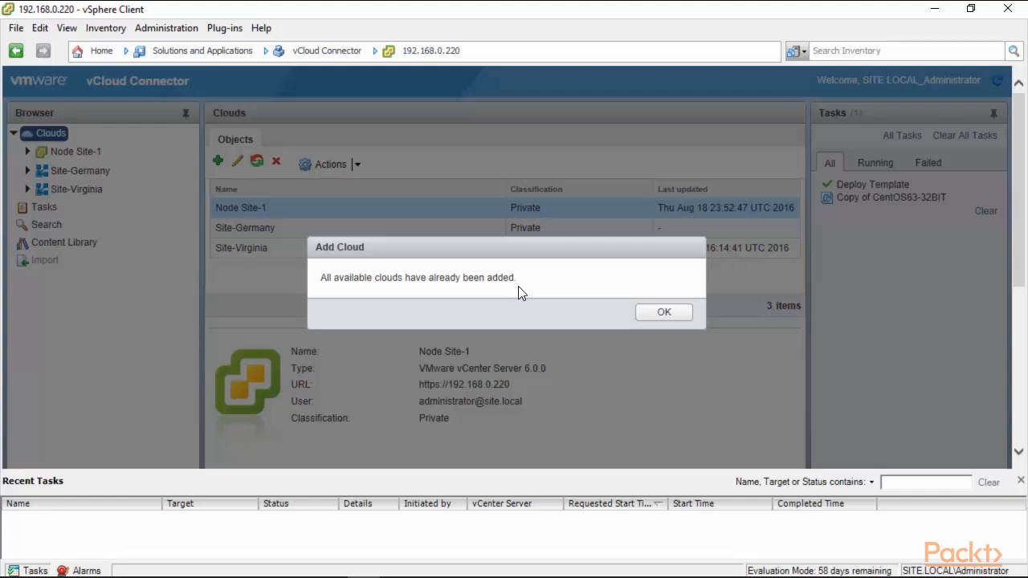
left_click(665, 315)
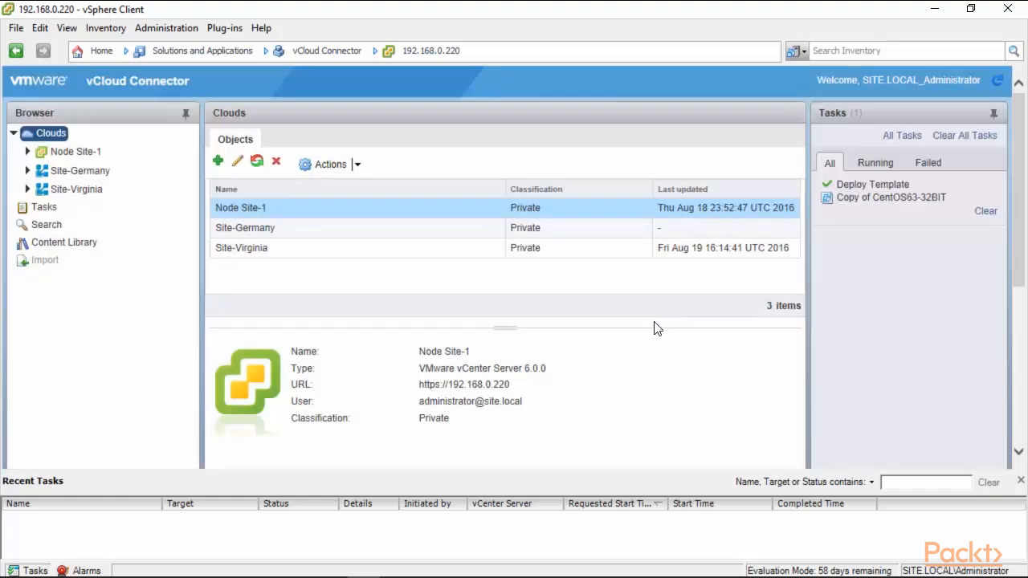
Browse the Packt Publishing inventory under Node Site-1 for virtual machines, vApps and templates.
left_click(271, 228, "shift")
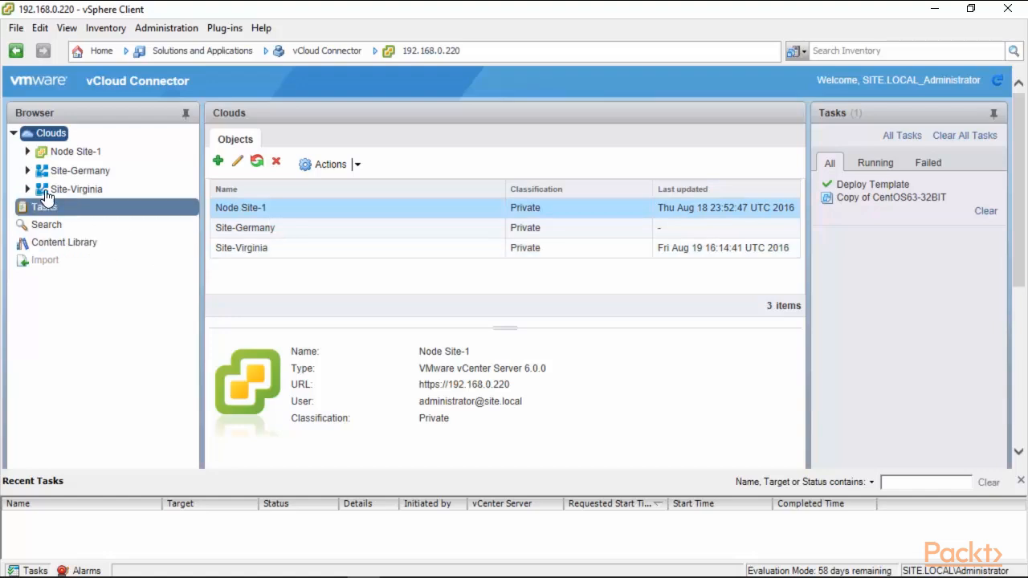
left_click(27, 152)
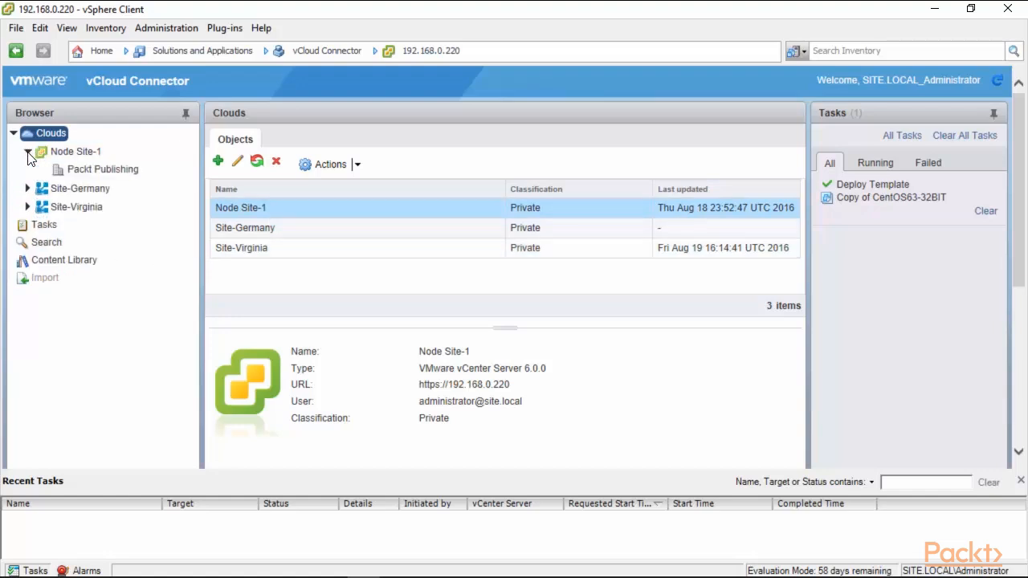
left_click(119, 170)
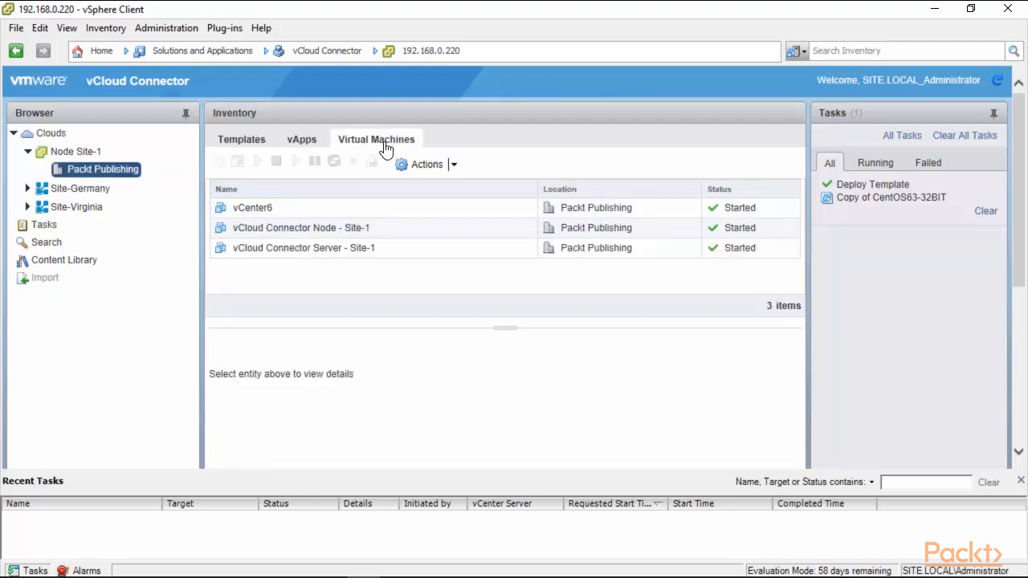
left_click(313, 141)
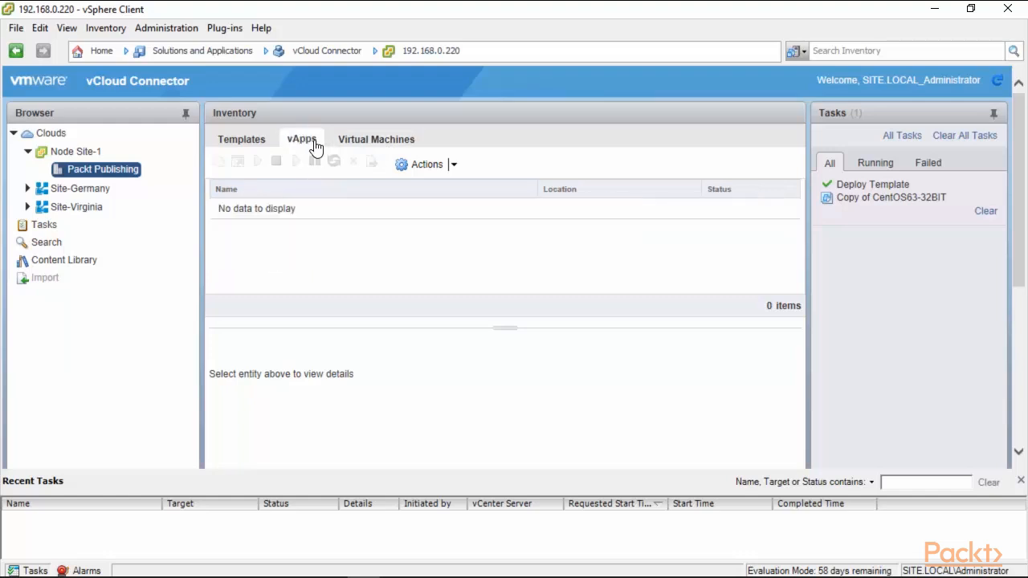
left_click(245, 143)
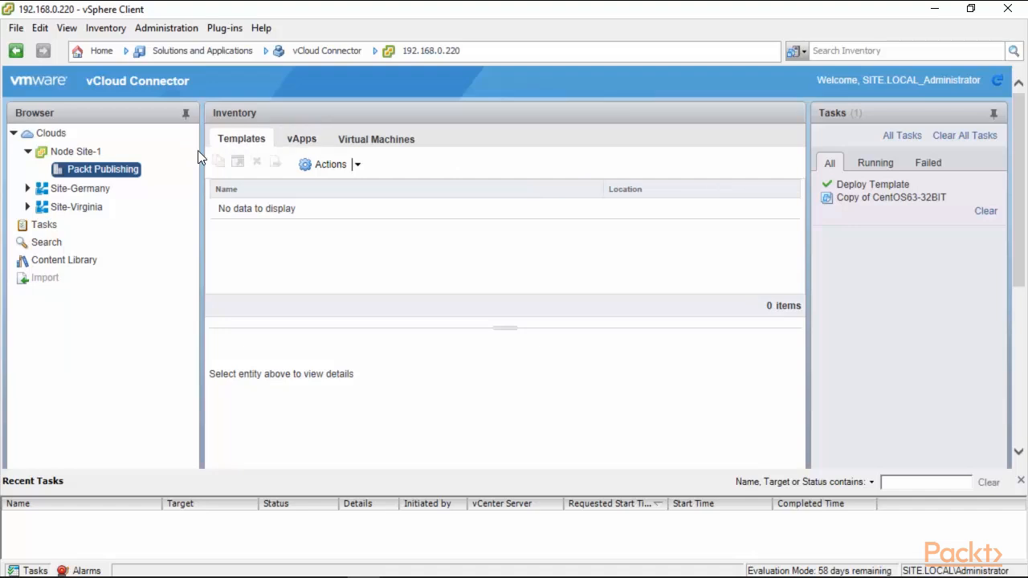
Browse the VDC1 inventory under Site-Germany for virtual machines, vApps and templates.
left_click(28, 152)
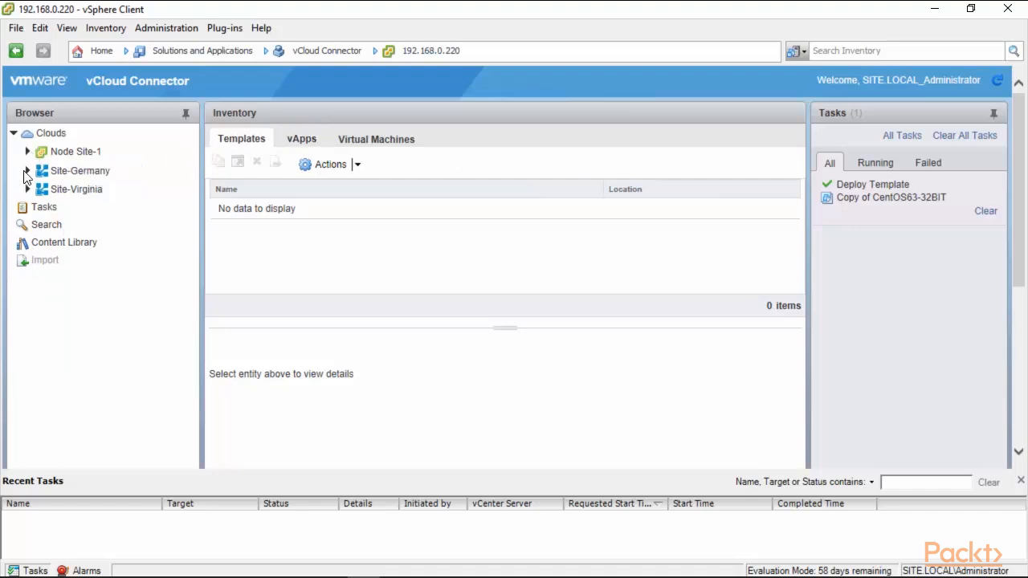
left_click(28, 172)
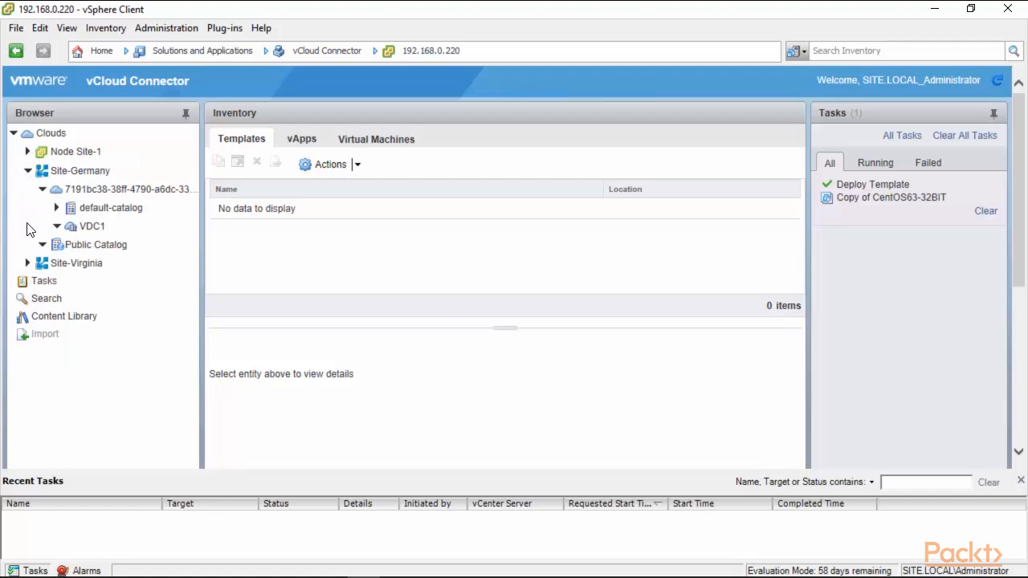
left_click(91, 228)
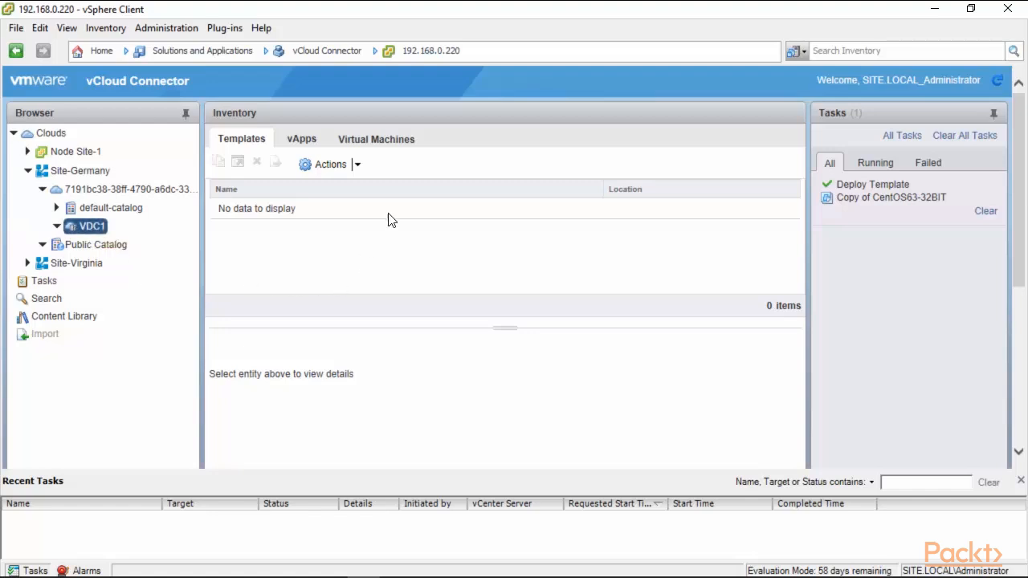
left_click(388, 147)
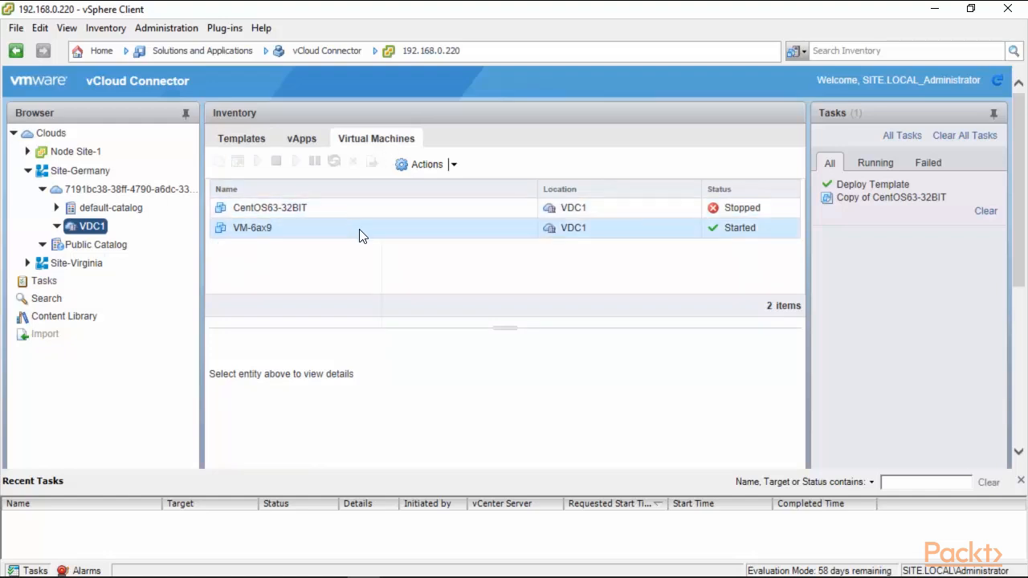
left_click(301, 139)
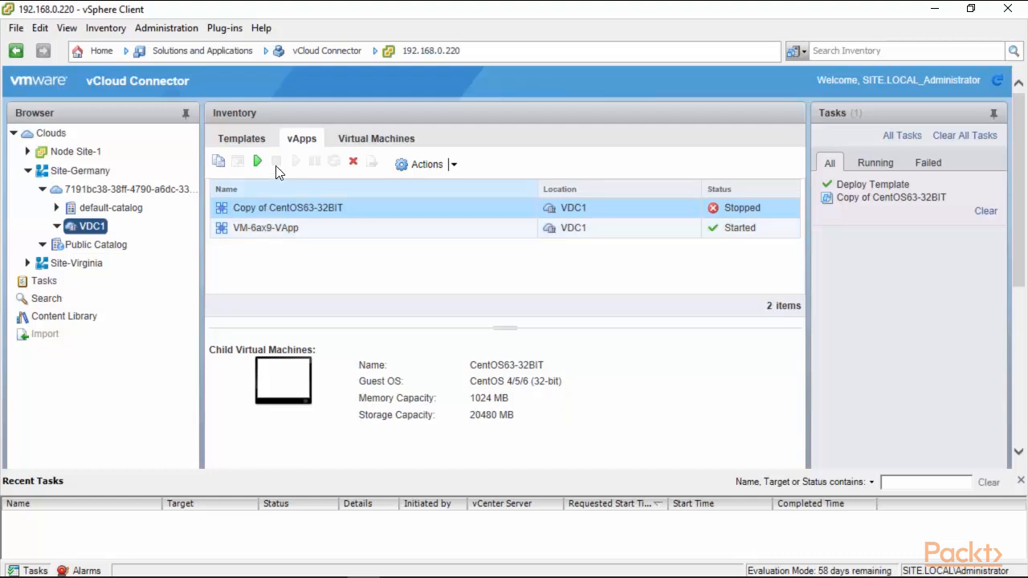
left_click(233, 142)
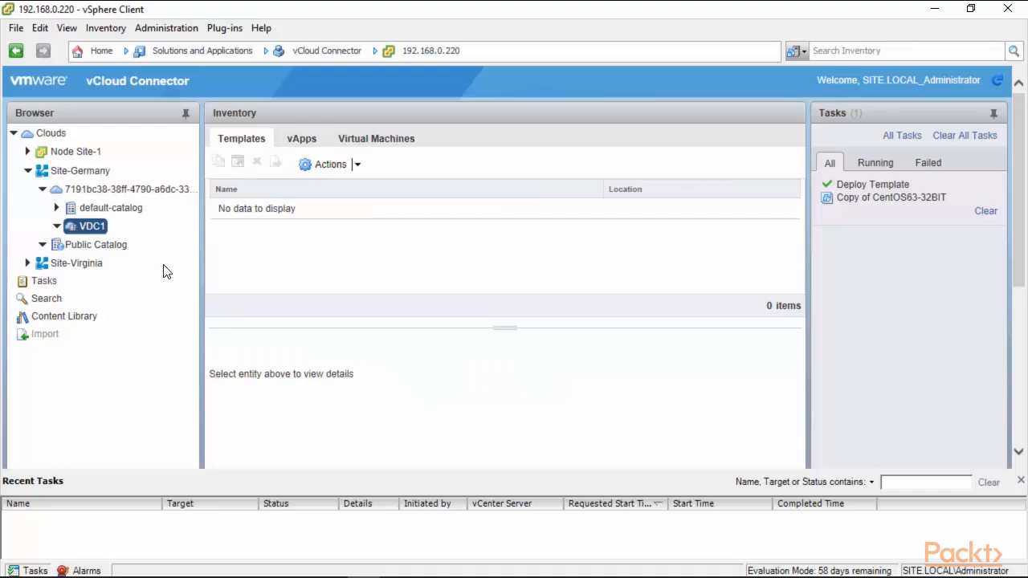
Start deploying the CentOS63-32BIT template from Site-Germany's Public Catalog, naming it Copy of CentOS63-32BIT Packt.
left_click(80, 245)
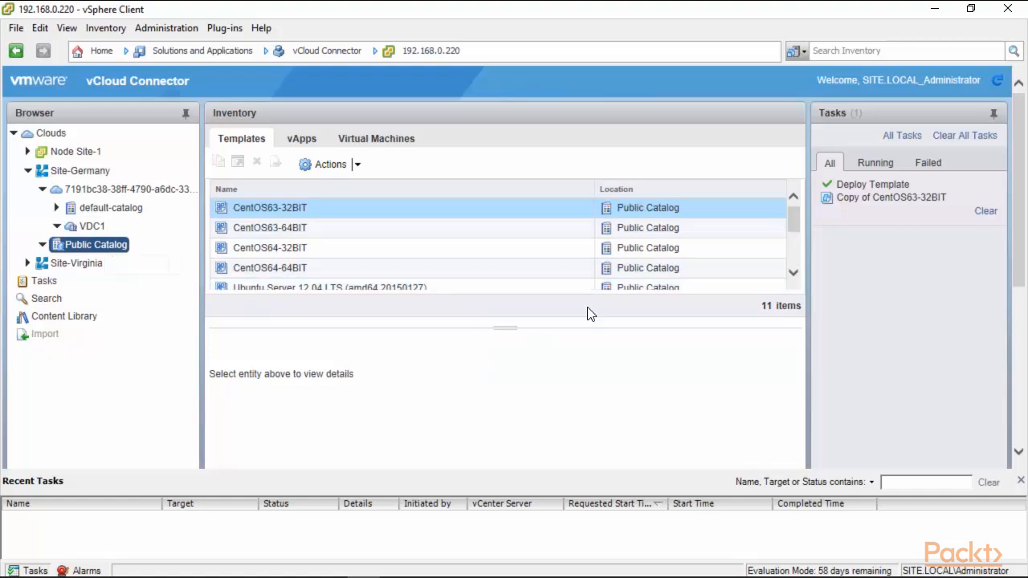
mouse_move(797, 223)
left_mouse_down()
mouse_move(795, 255)
mouse_move(793, 205)
left_mouse_up()
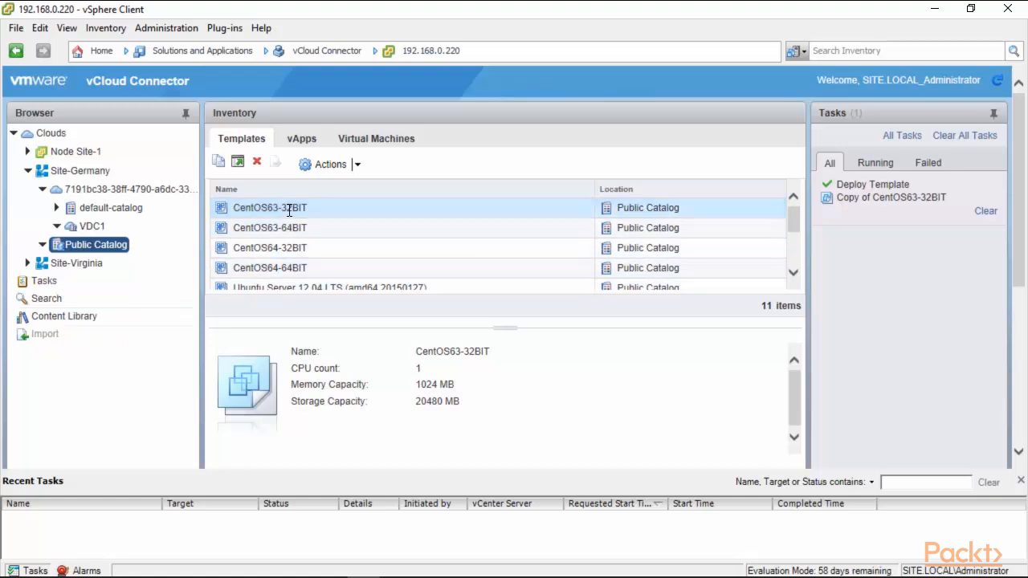
left_click(357, 164)
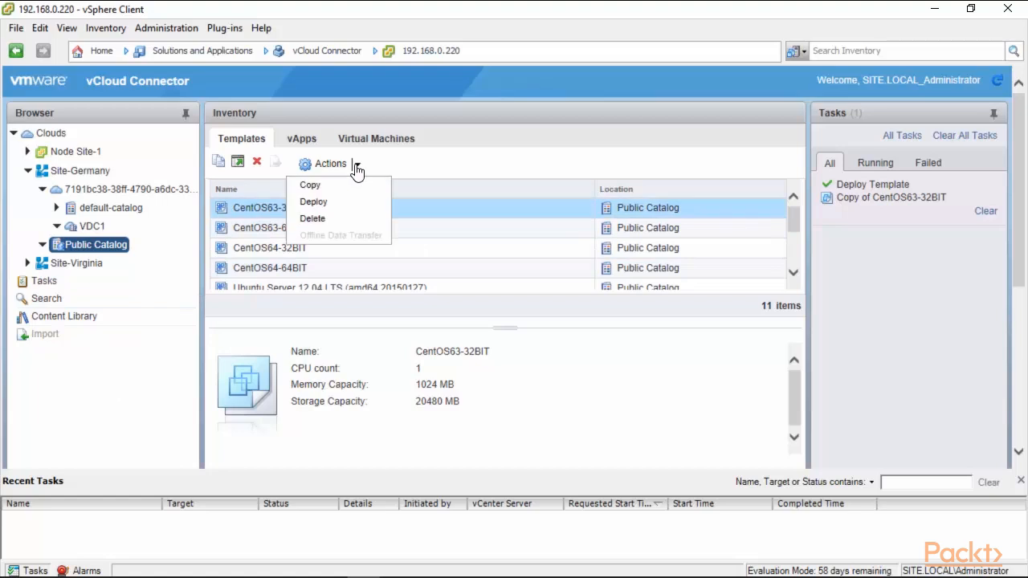
left_click(314, 205)
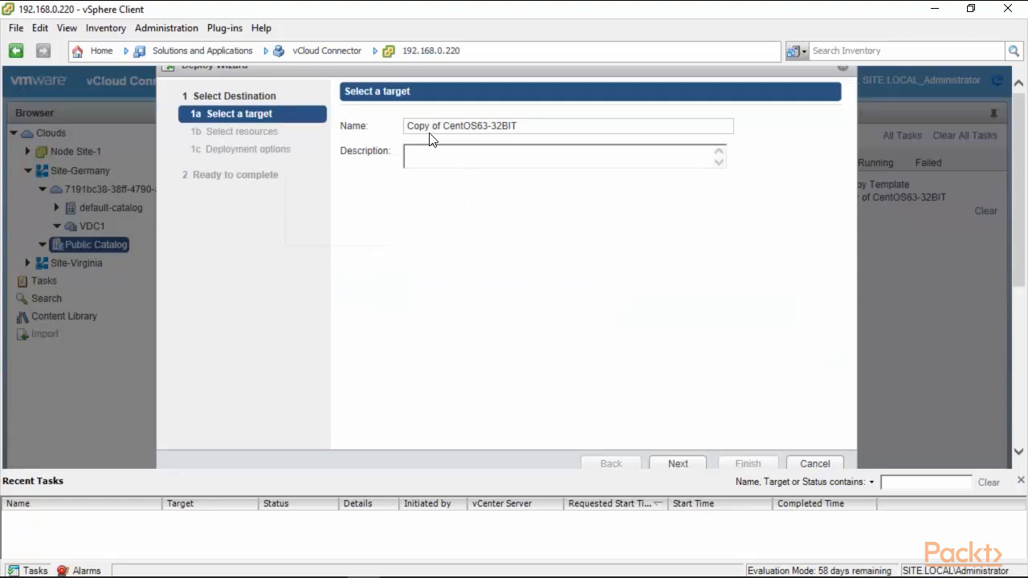
left_click(529, 126)
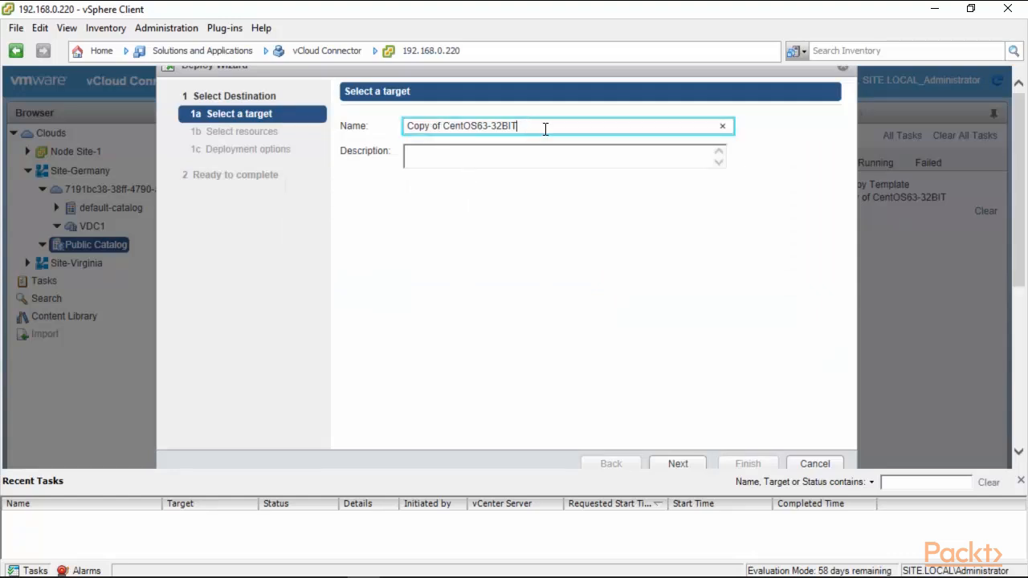
type("Packt")
left_click(680, 465)
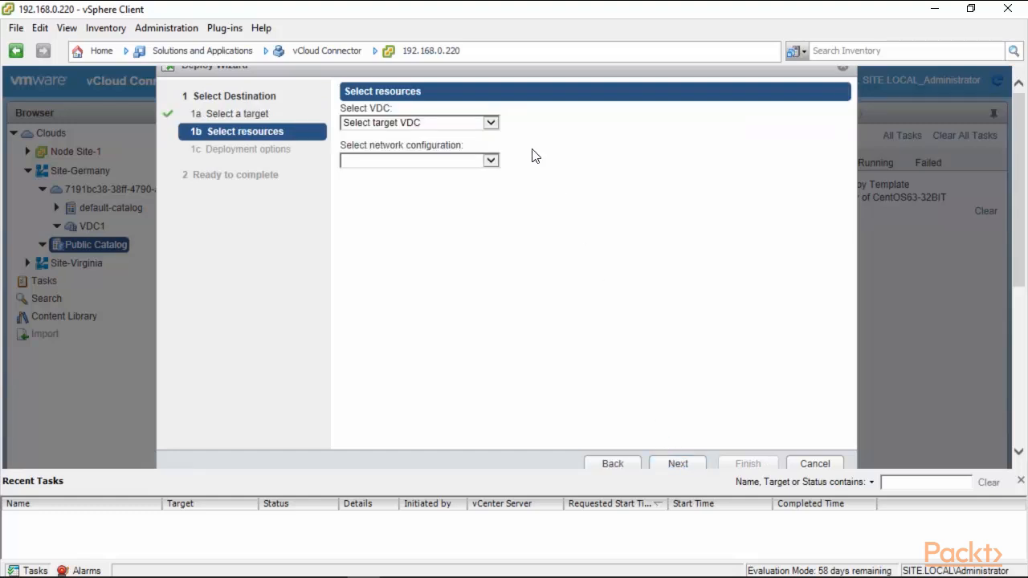
Deploy it to VDC1 on the default-routed-network without powering on the deployed entity.
left_click(490, 122)
left_click(470, 138)
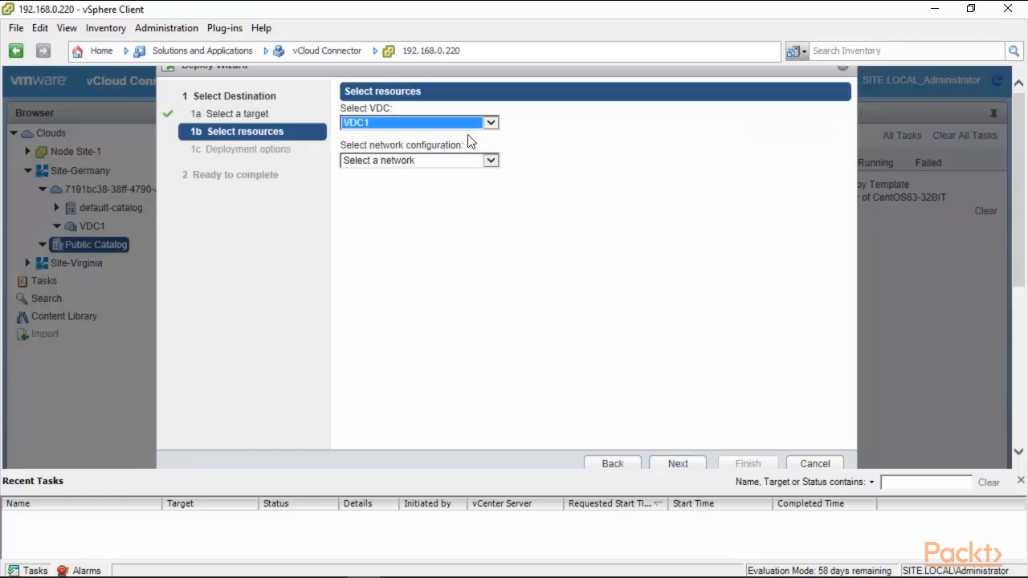
left_click(489, 162)
left_click(467, 174)
left_click(680, 466)
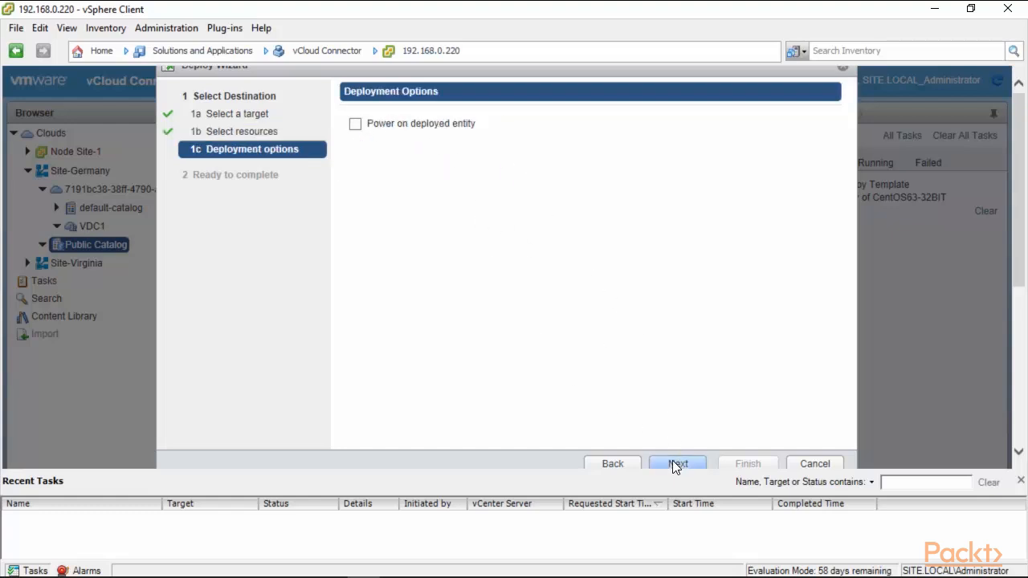
left_click(674, 465)
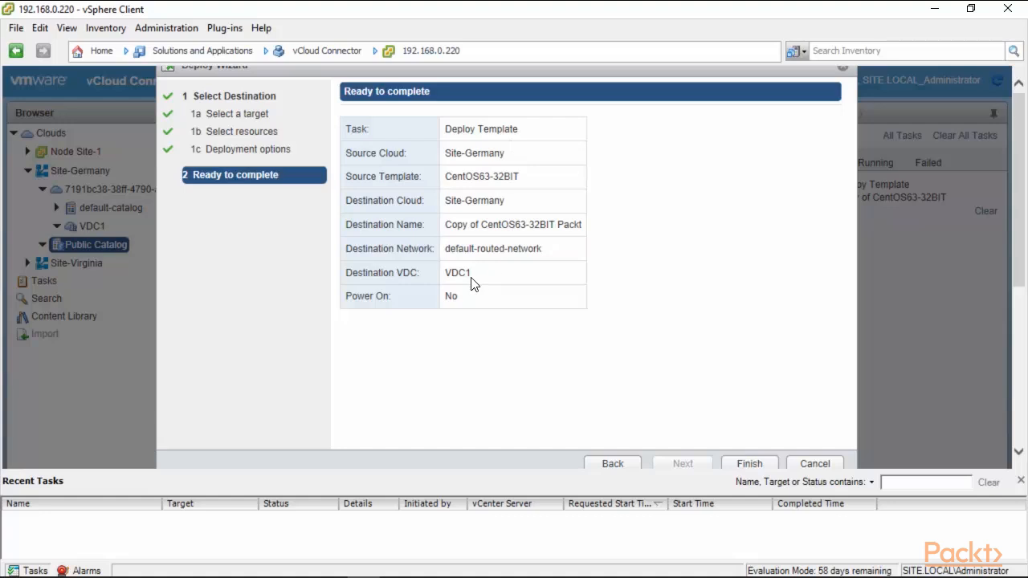
left_click(740, 463)
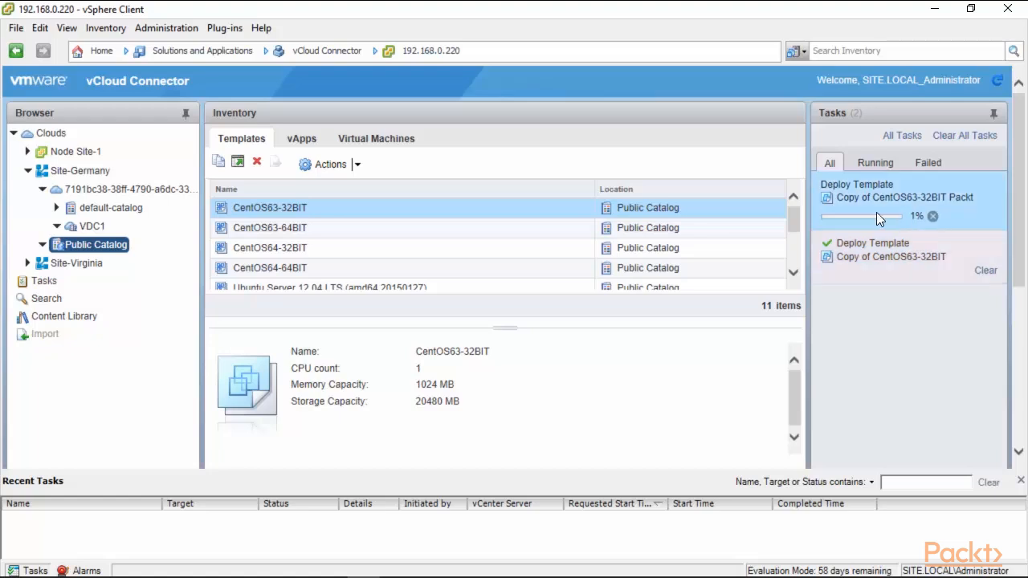
Cancel the running Deploy Template task for Copy of CentOS63-32BIT Packt.
left_click(933, 216)
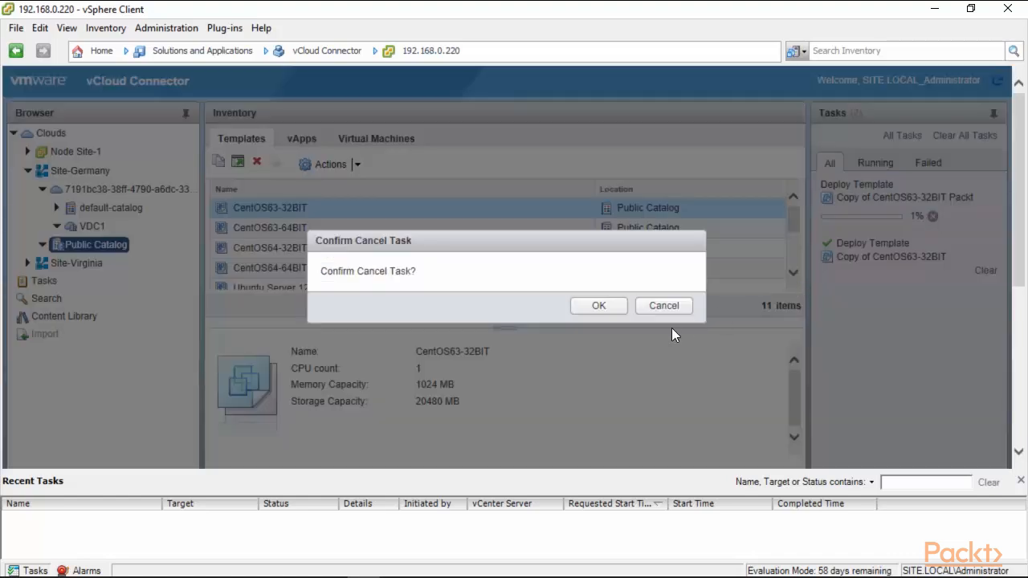
left_click(599, 307)
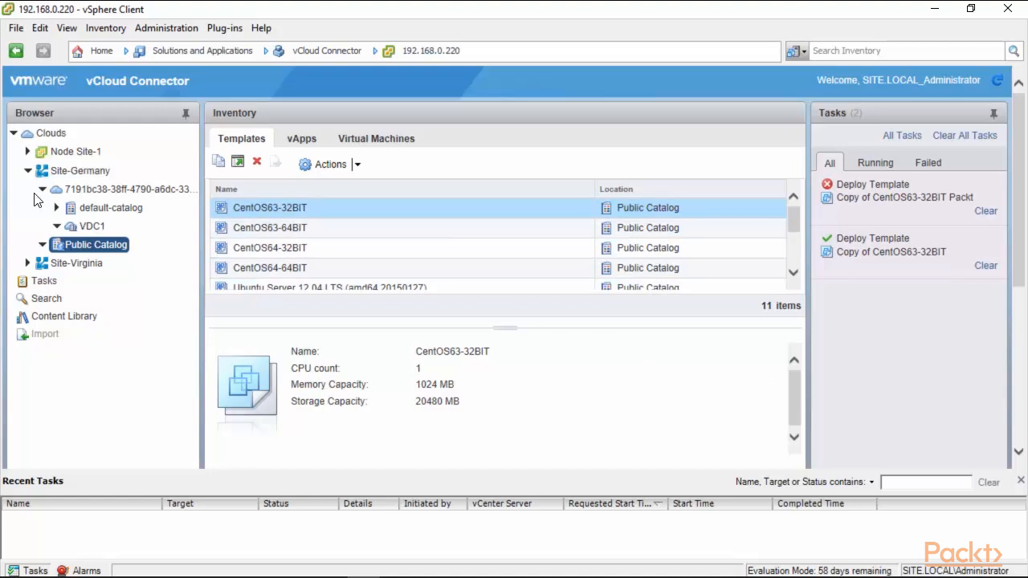
Browse Site-Germany's organization and default-catalog, then collapse the Site-Germany tree.
left_click(90, 192)
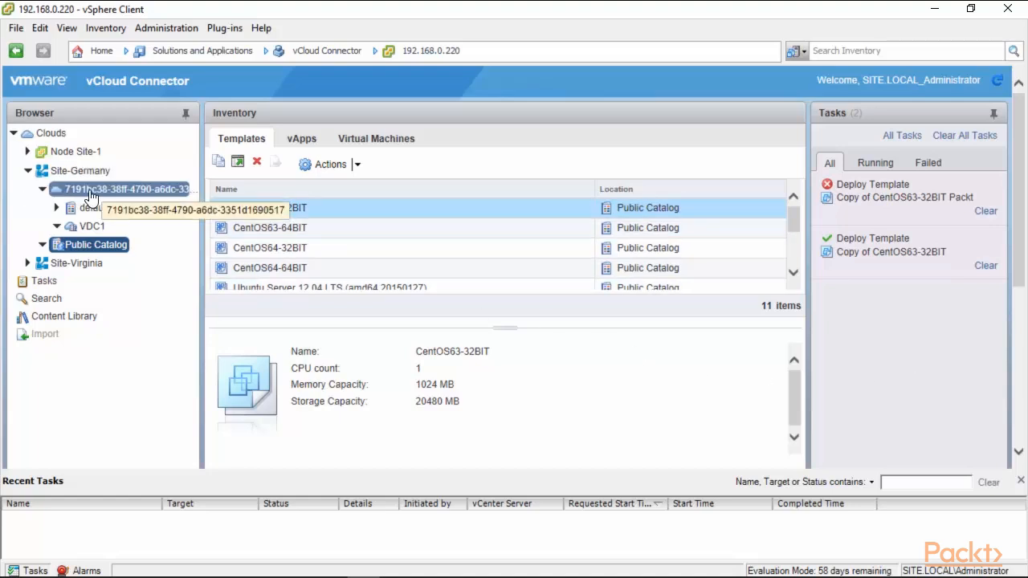
left_click(100, 209)
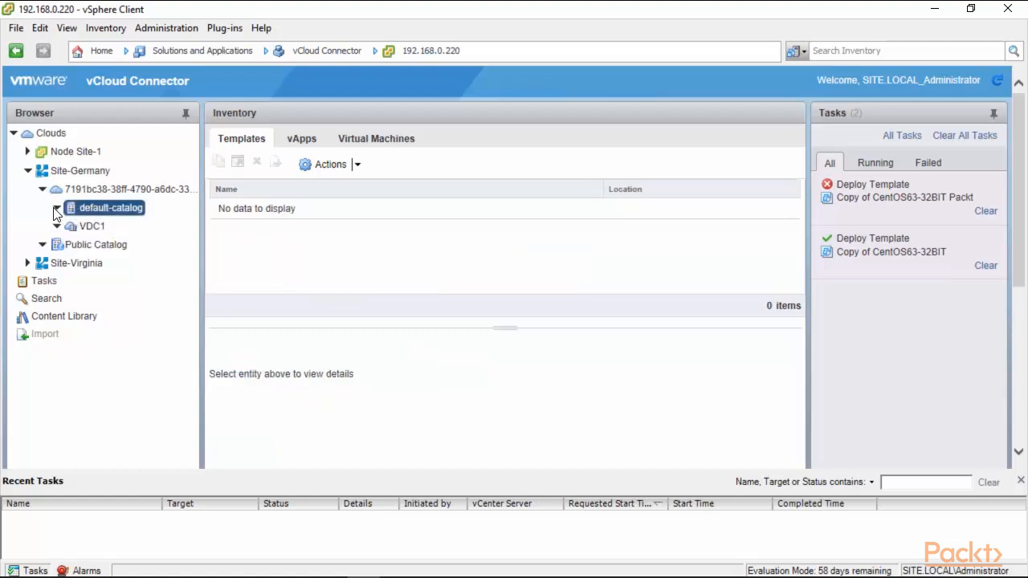
left_click(42, 190)
left_click(135, 281)
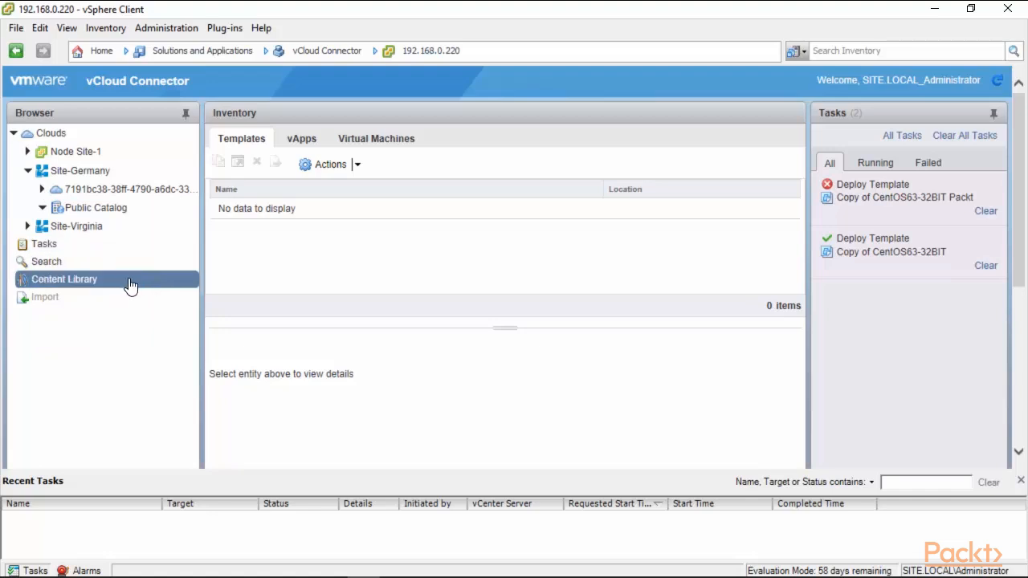
left_click(27, 170)
left_click(25, 207)
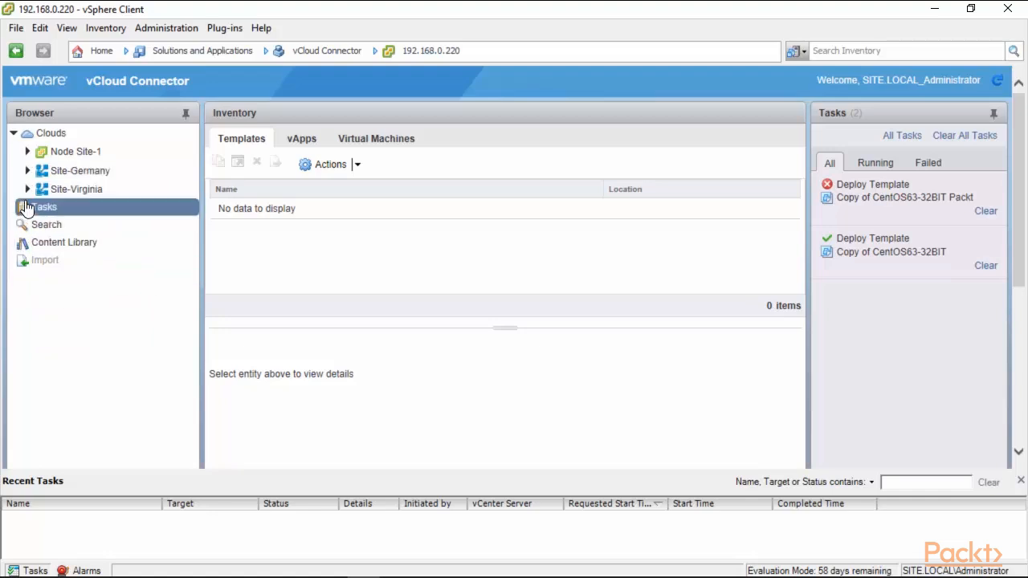
Power on the VM-971y virtual machine in Site-Virginia's VDC1.
left_click(27, 189)
left_click(93, 211)
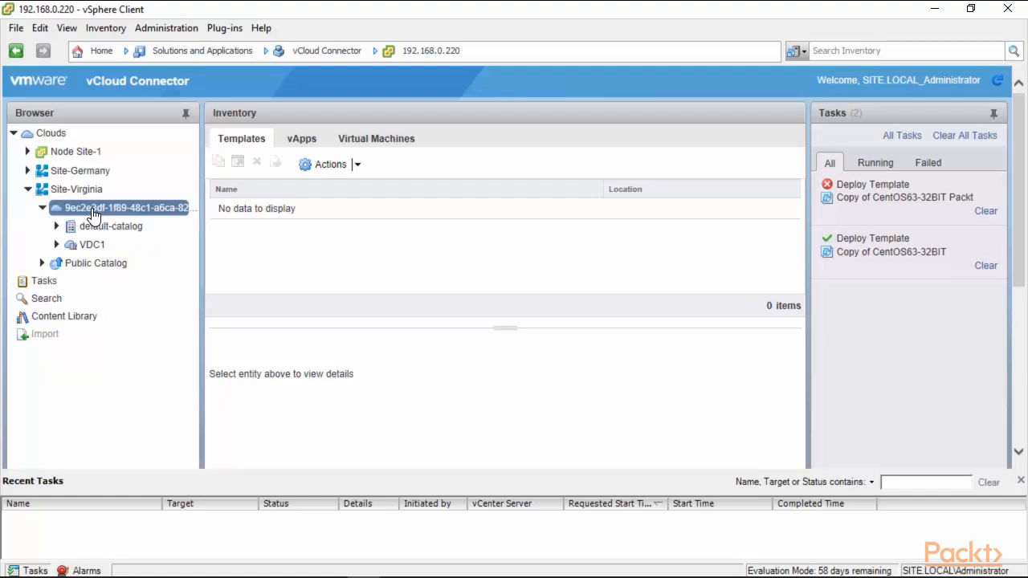
left_click(90, 244)
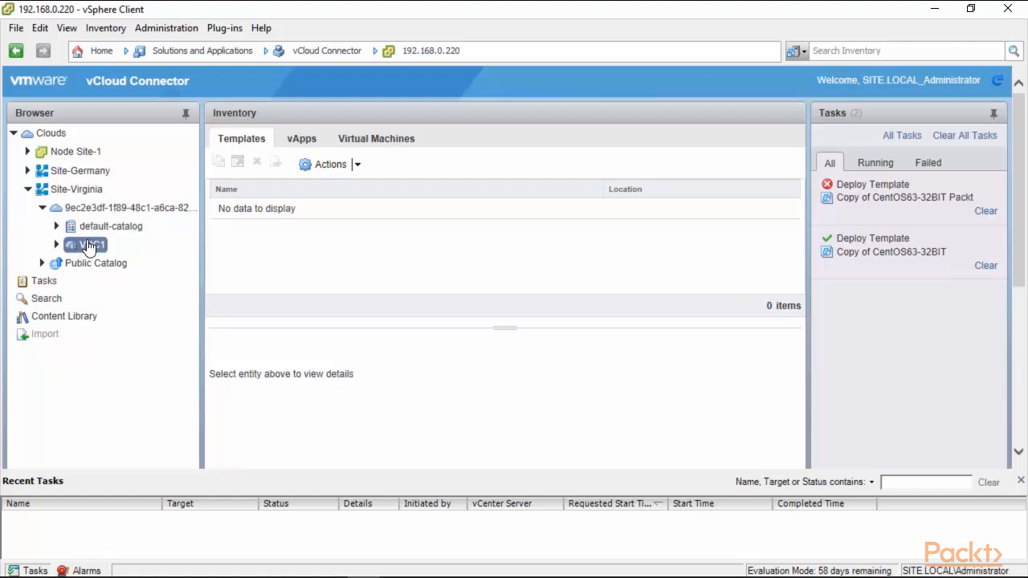
left_click(369, 143)
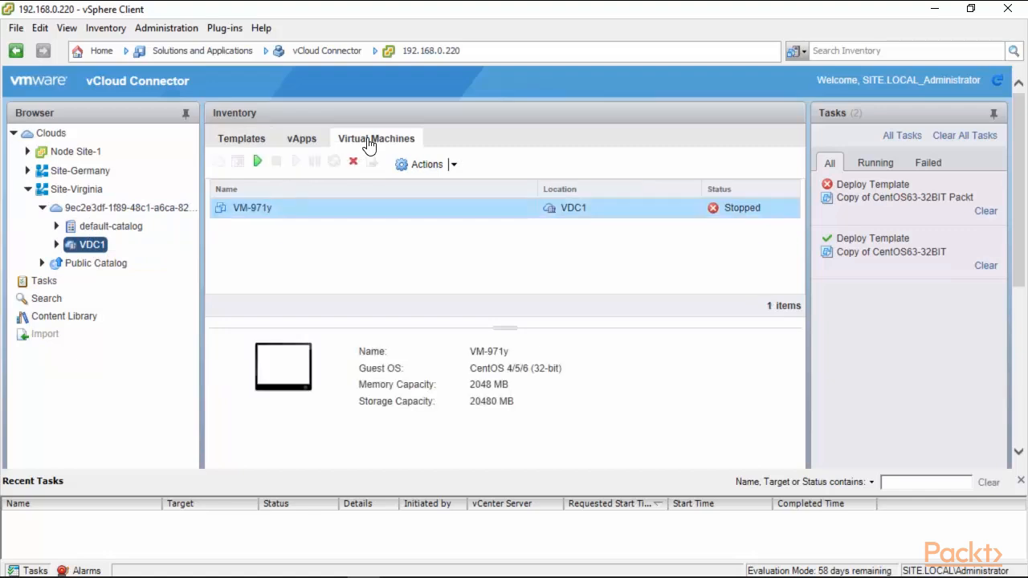
left_click(453, 165)
left_click(417, 220)
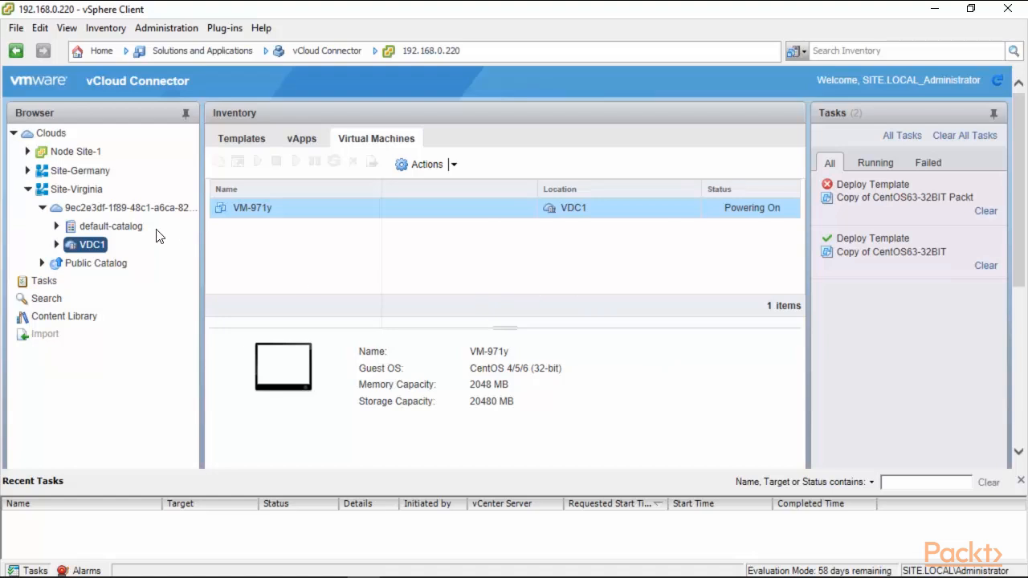
Open the Content Library and review the actions available for Site-Virginia's Public Catalog.
left_click(29, 191)
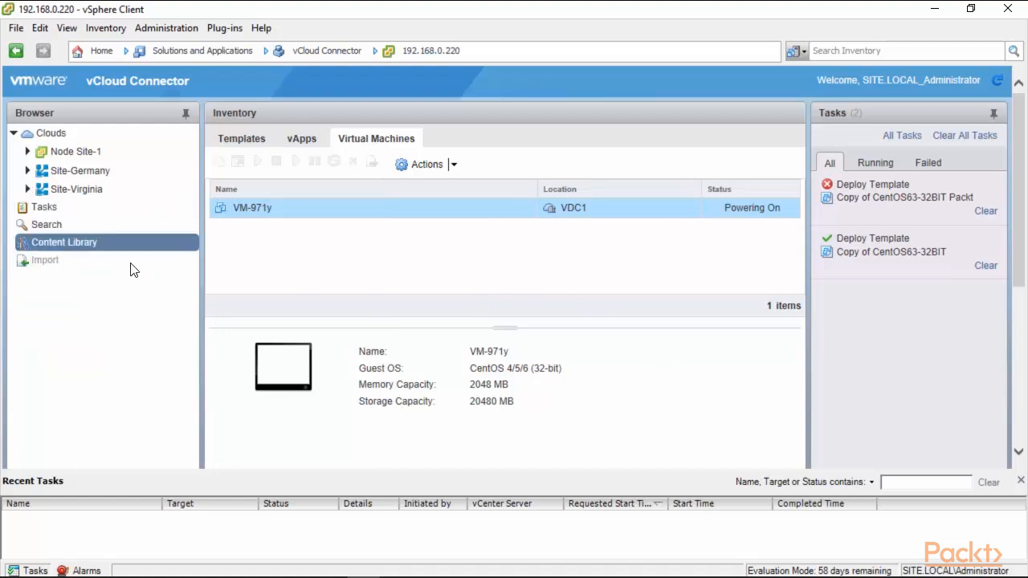
left_click(71, 246)
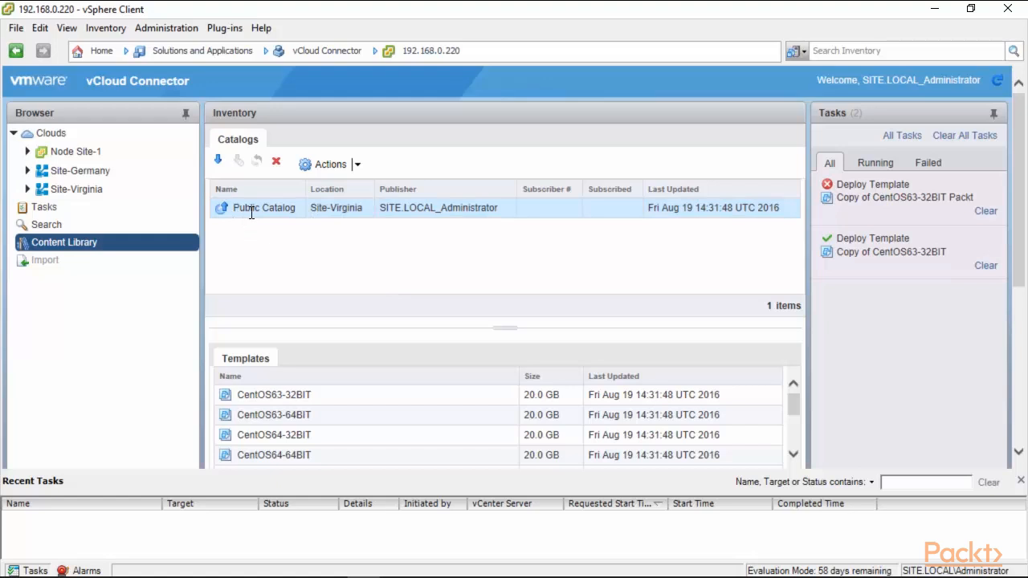
left_click(358, 166)
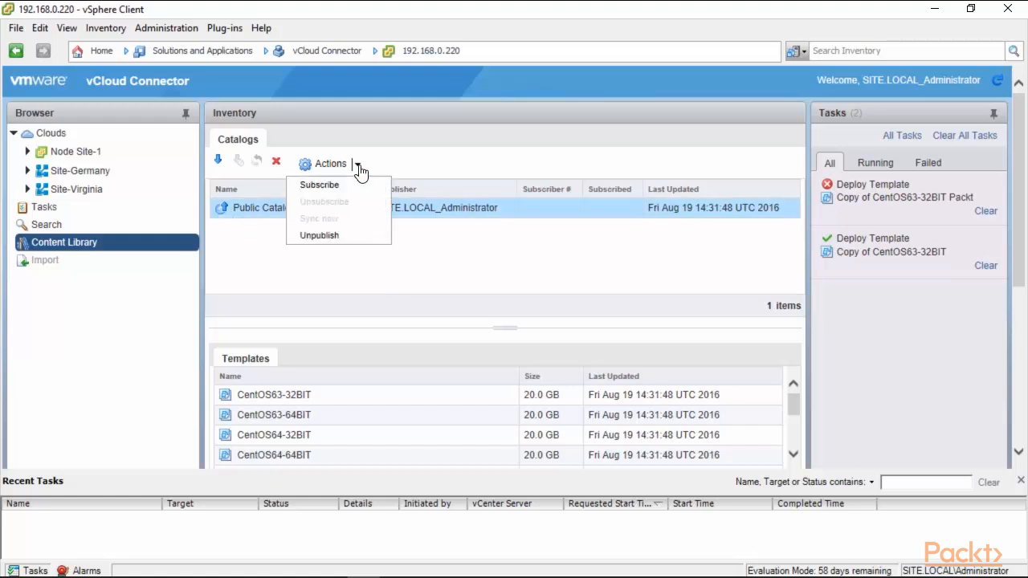
left_click_drag(359, 164, 396, 139)
left_click(358, 165)
left_click(279, 218)
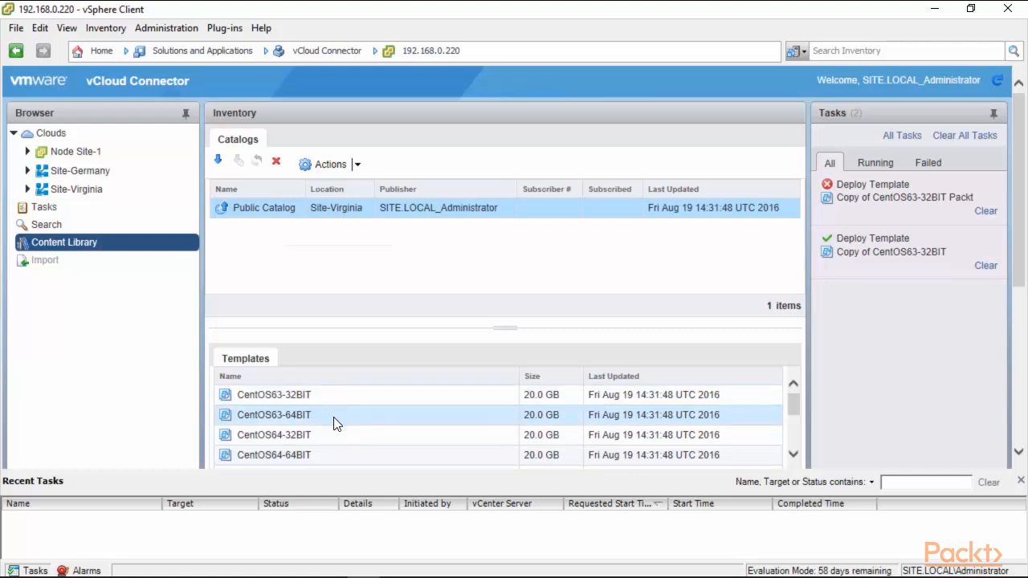
Try to subscribe the Public Catalog to Node Site-1's Packt Publishing folder, removing entities deleted at publisher.
left_click(217, 161)
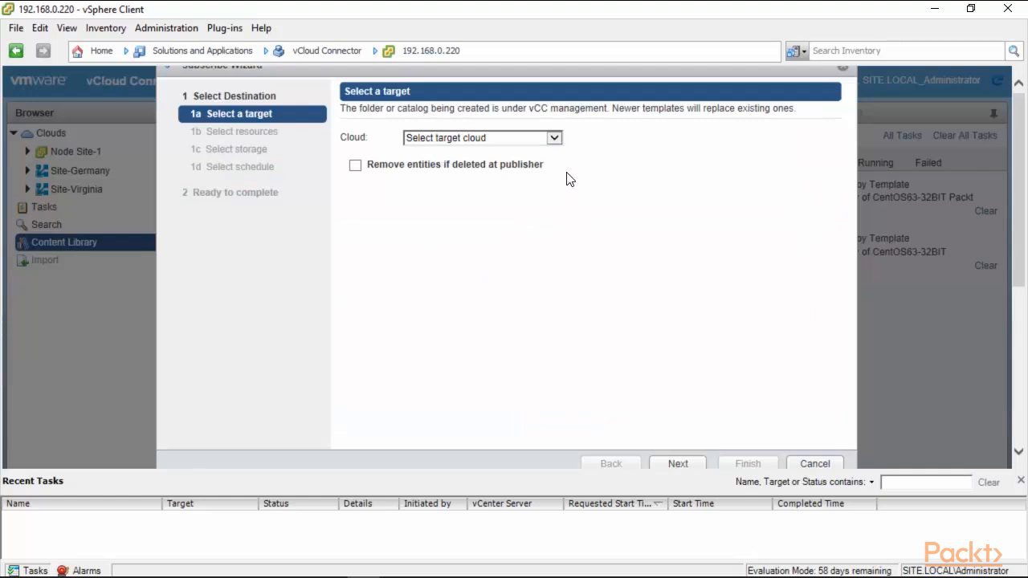
left_click(554, 139)
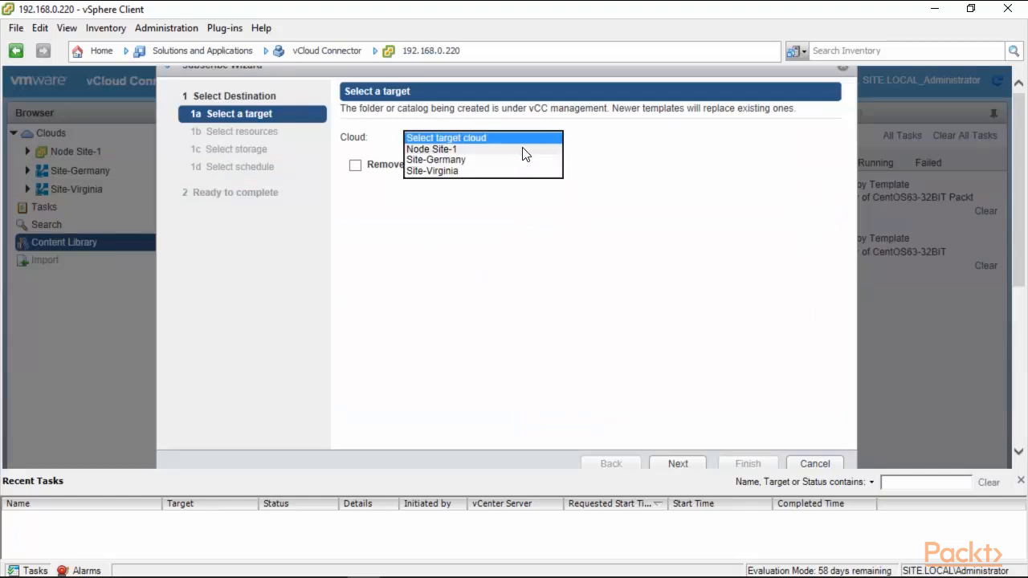
left_click(523, 149)
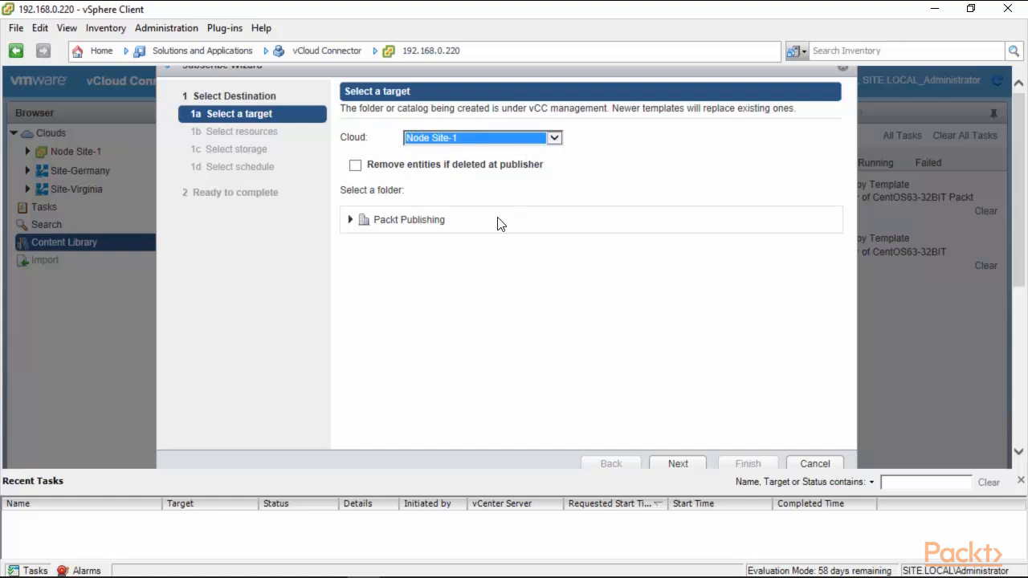
left_click(355, 167)
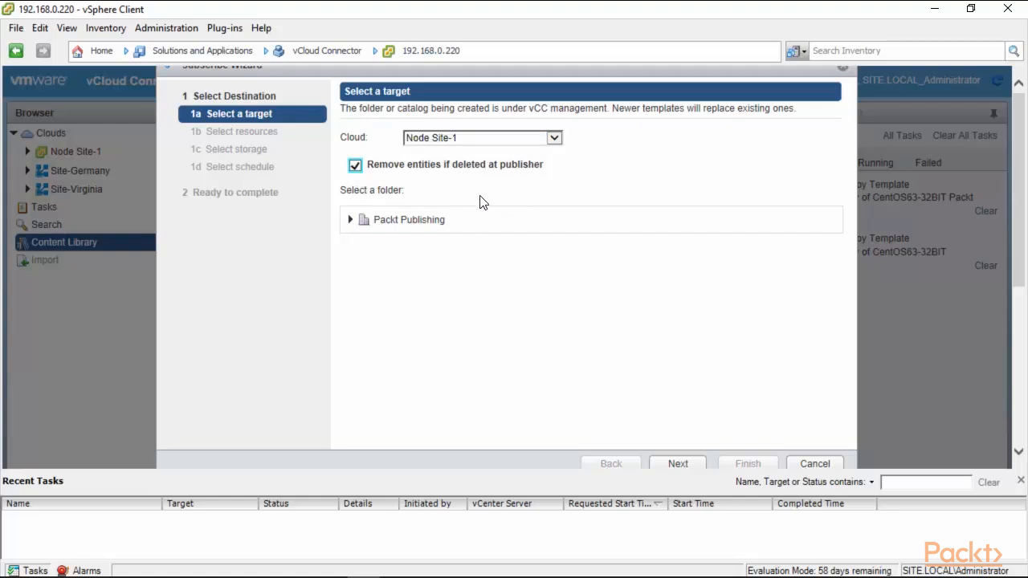
left_click(382, 226)
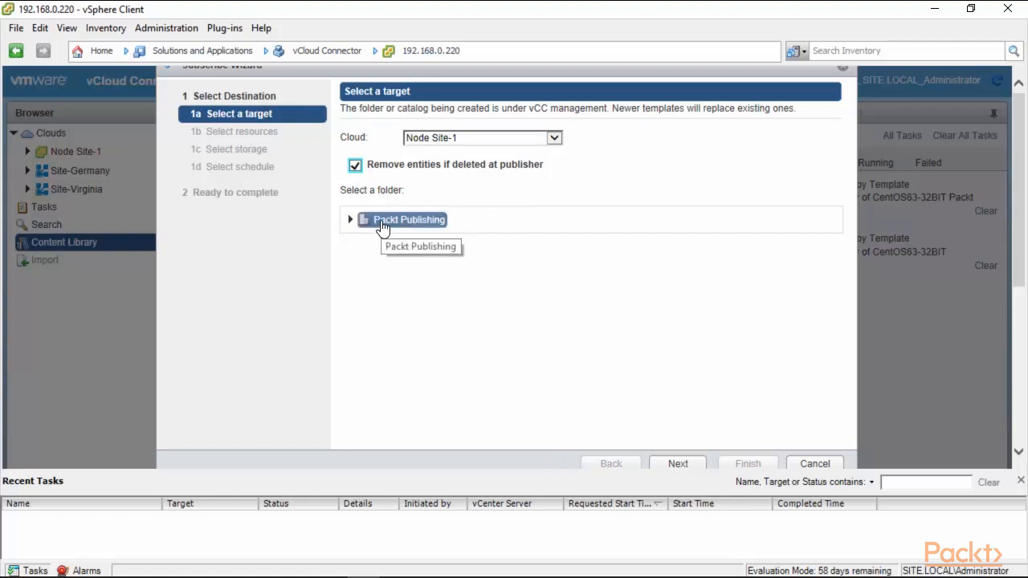
left_click(351, 219)
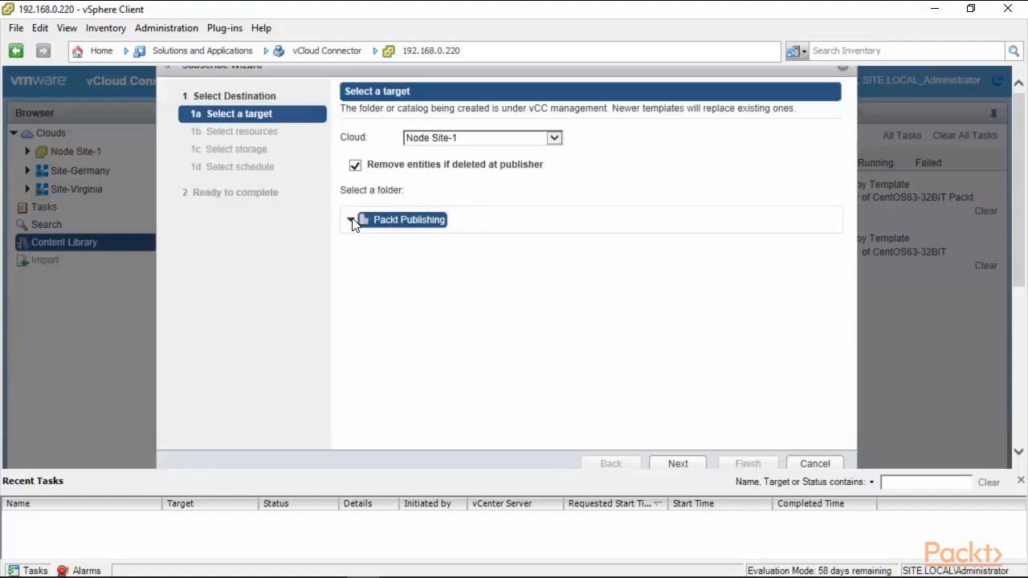
left_click(677, 466)
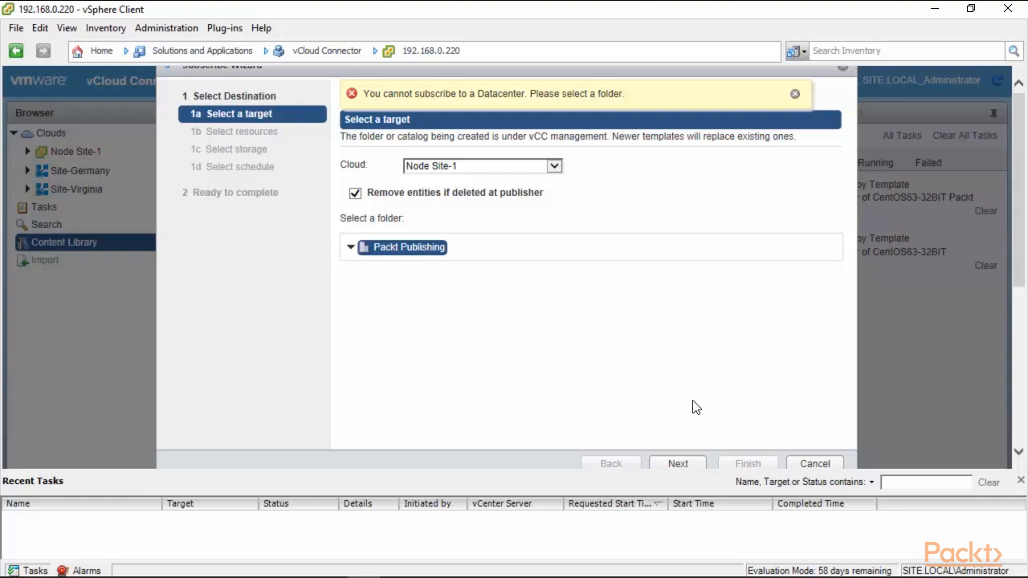
left_click(815, 463)
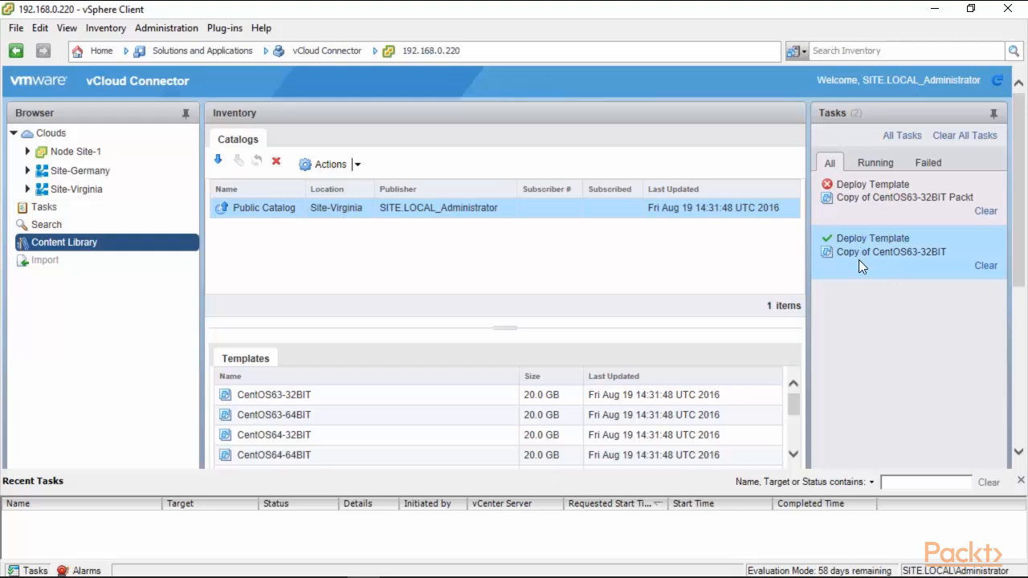
Check the virtual machines and vApps in Site-Virginia's VDC1.
left_click(27, 189)
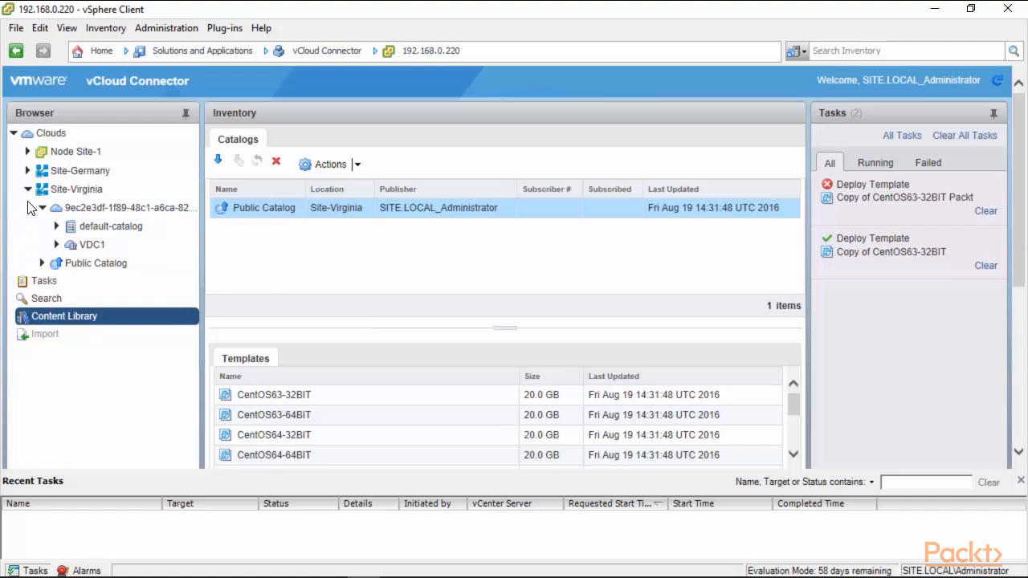
left_click(55, 244)
left_click(76, 246)
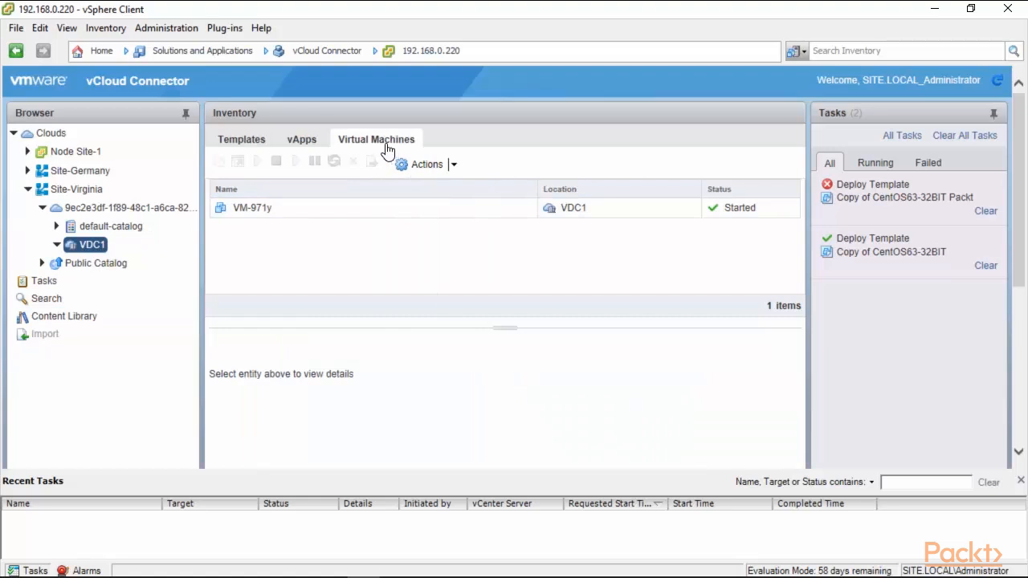
left_click(255, 139)
left_click(289, 143)
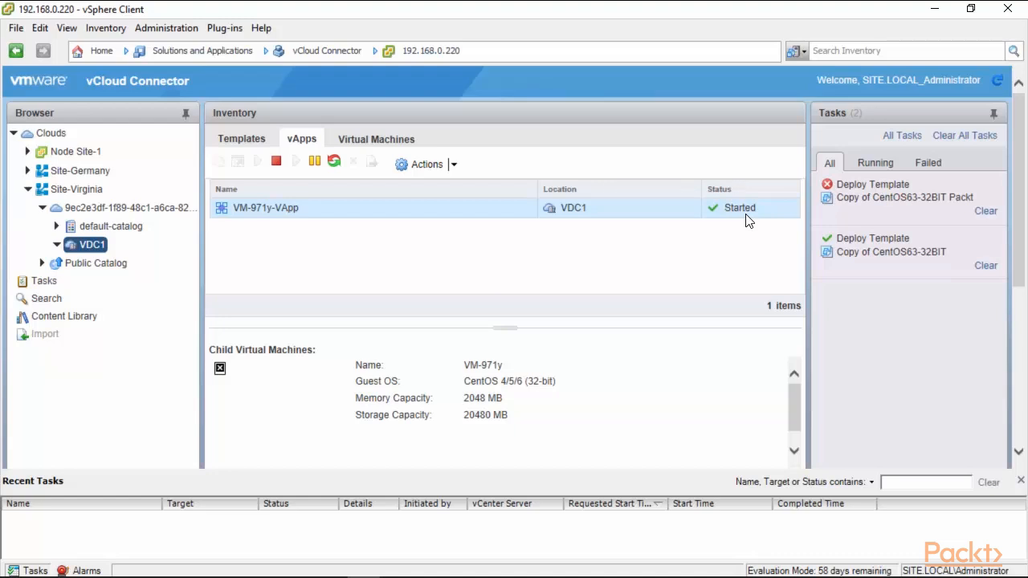
Select Site-Virginia's Public Catalog to check its vApps, then collapse the Site-Virginia node.
left_click(421, 164)
left_click(422, 164)
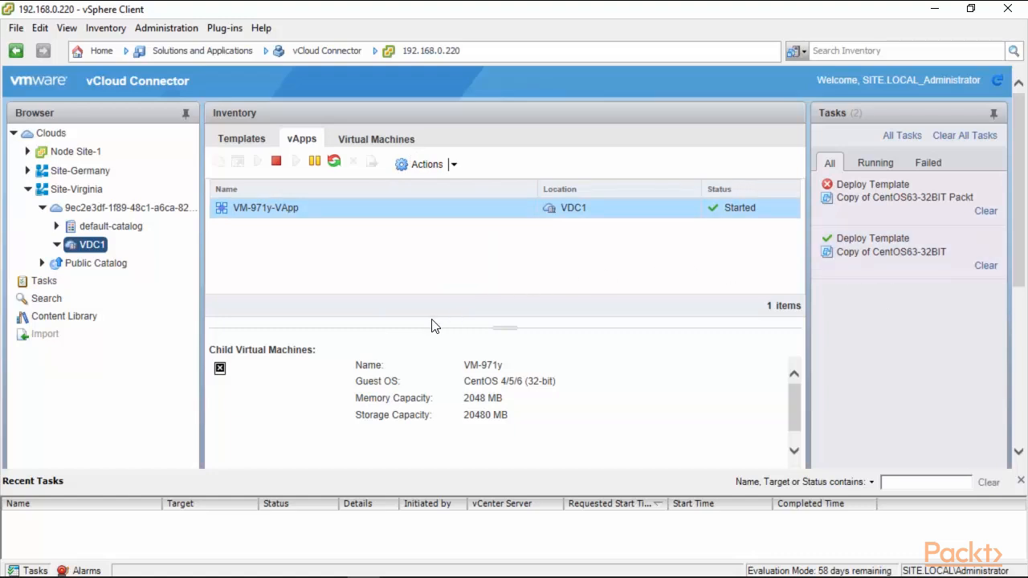
left_click(41, 262)
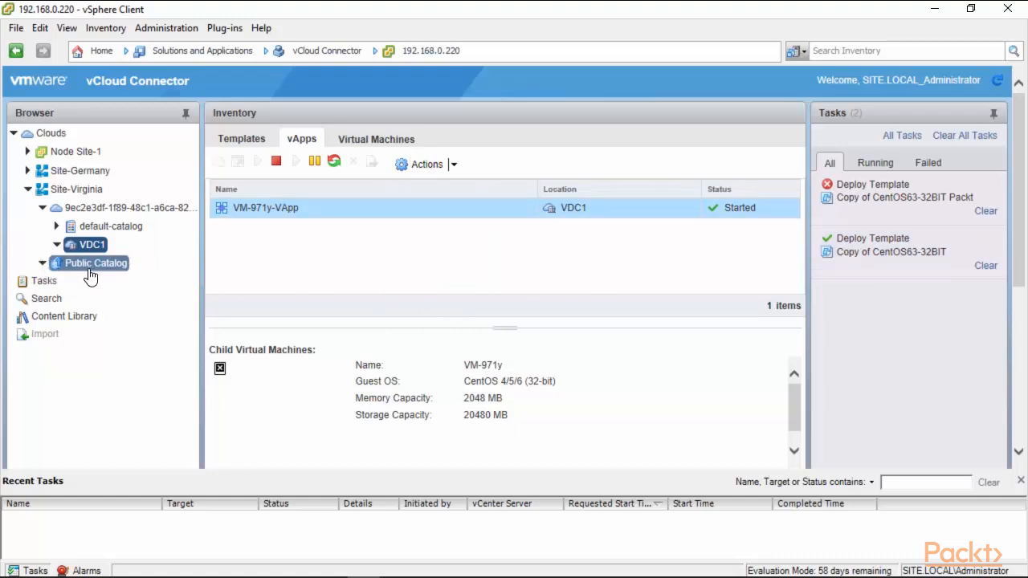
left_click(94, 267)
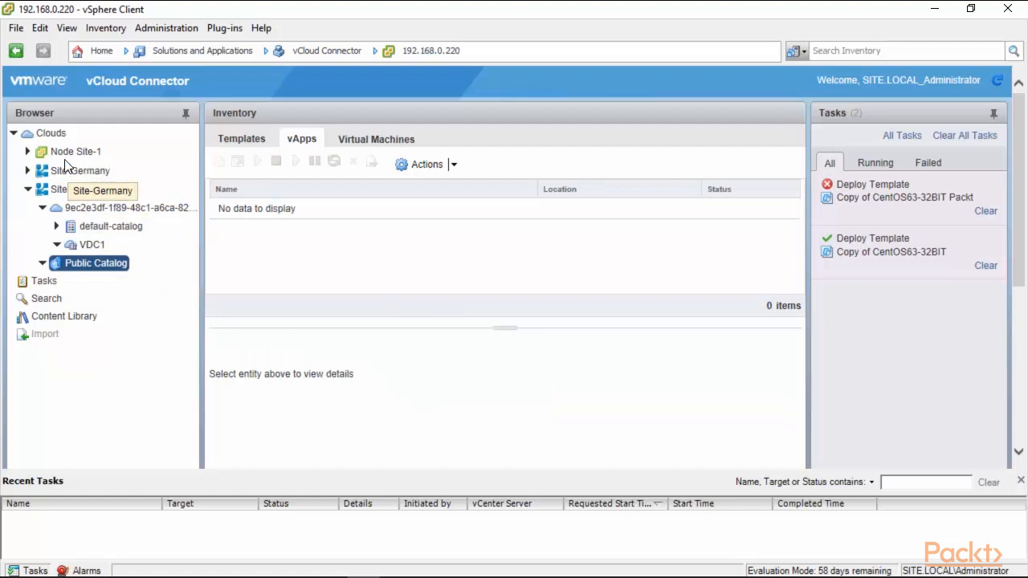
left_click(29, 190)
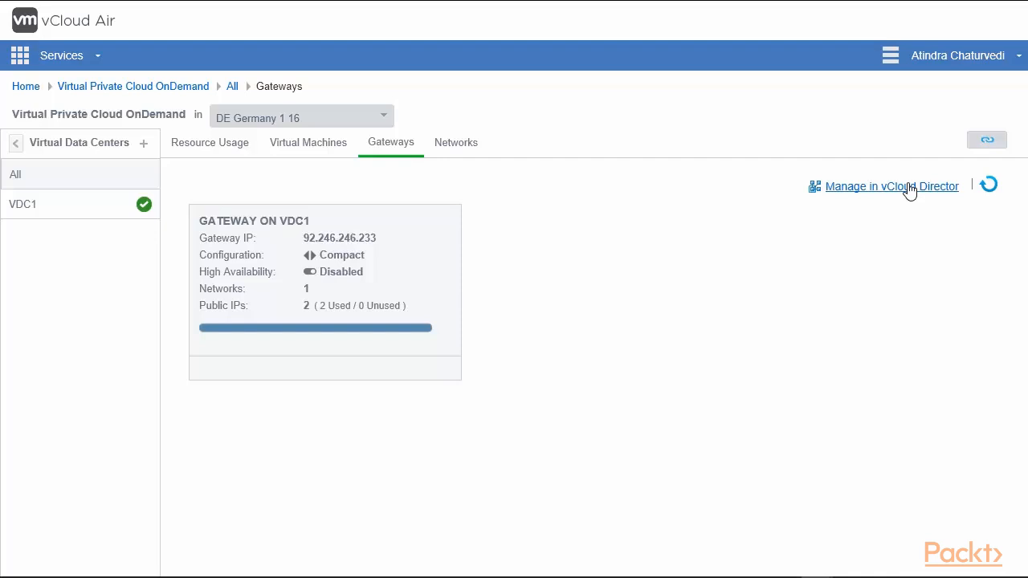
Open the Germany VDC1 gateway's Edge Gateway Services in vCloud Director and show its VPN settings.
mouse_move(610, 4)
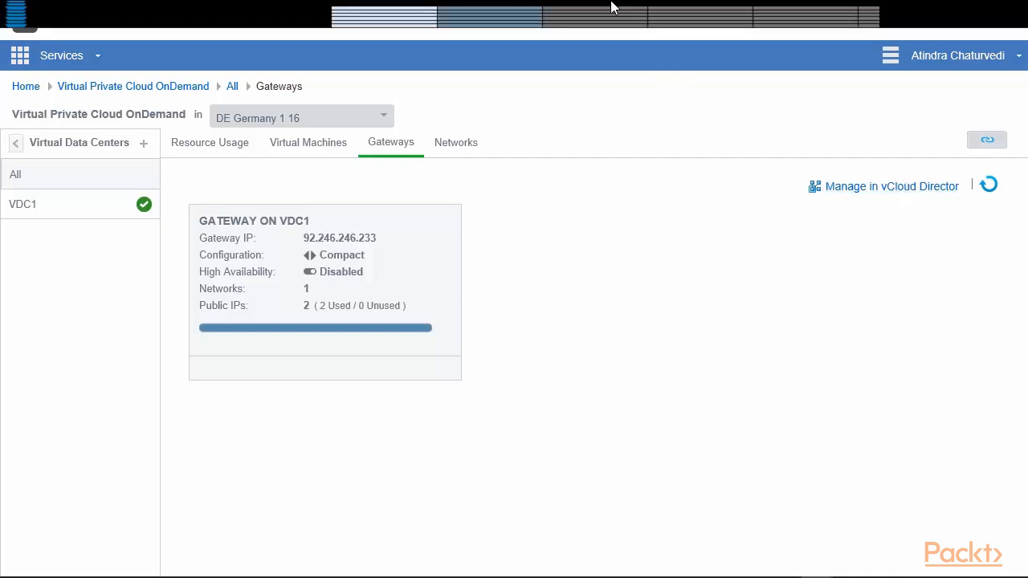
left_click(492, 18)
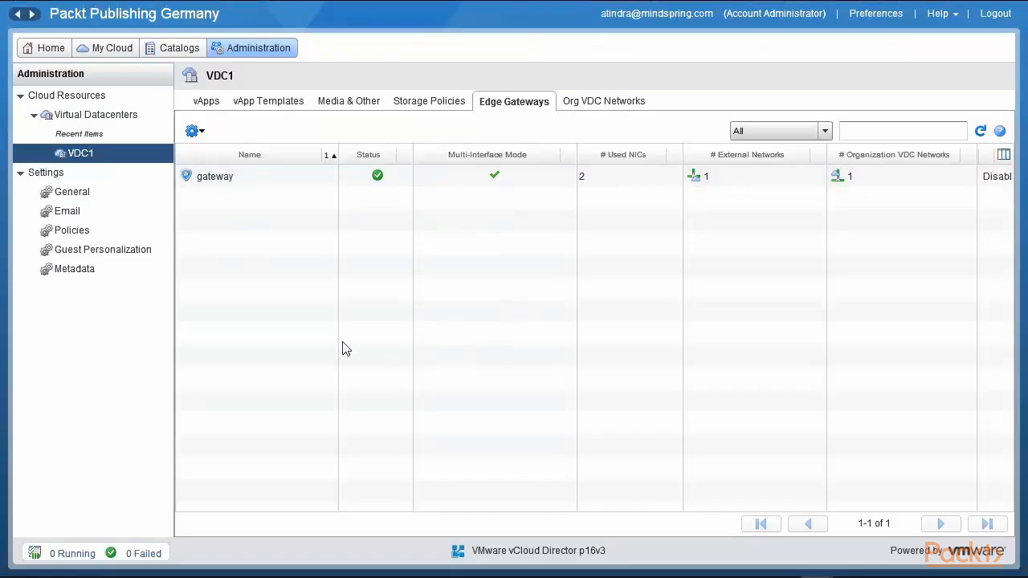
left_click(255, 173)
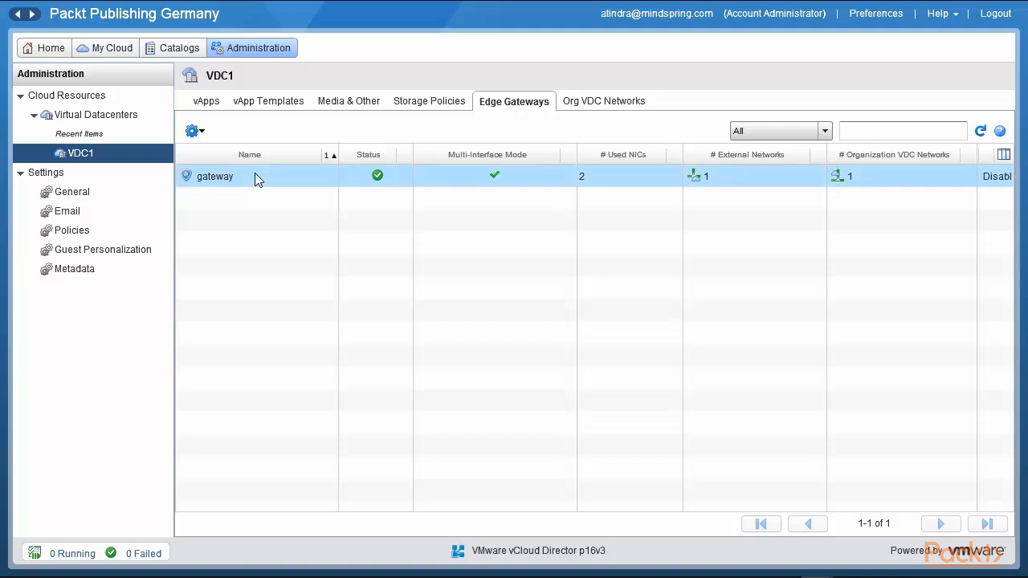
right_click(255, 175)
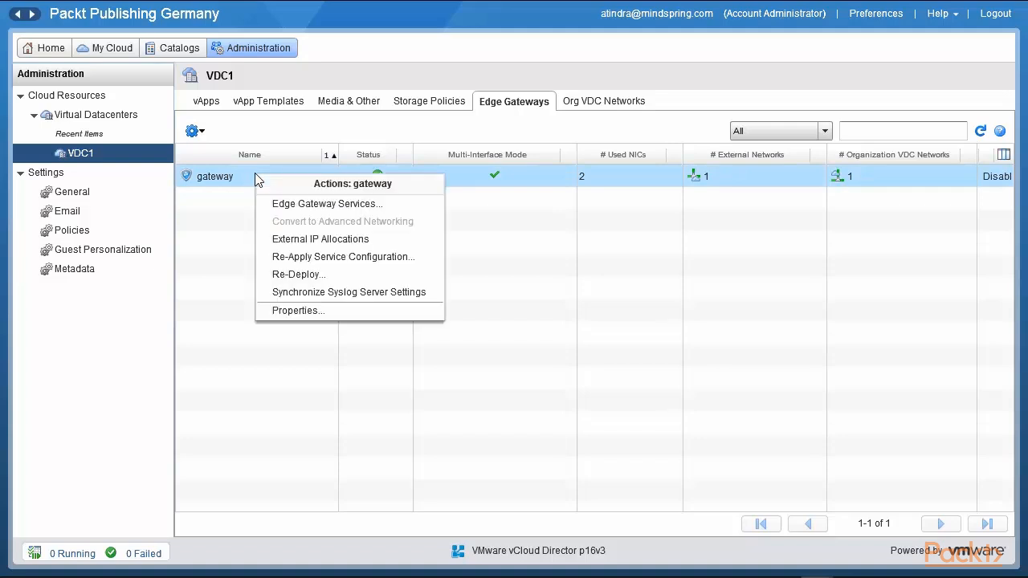
left_click(344, 207)
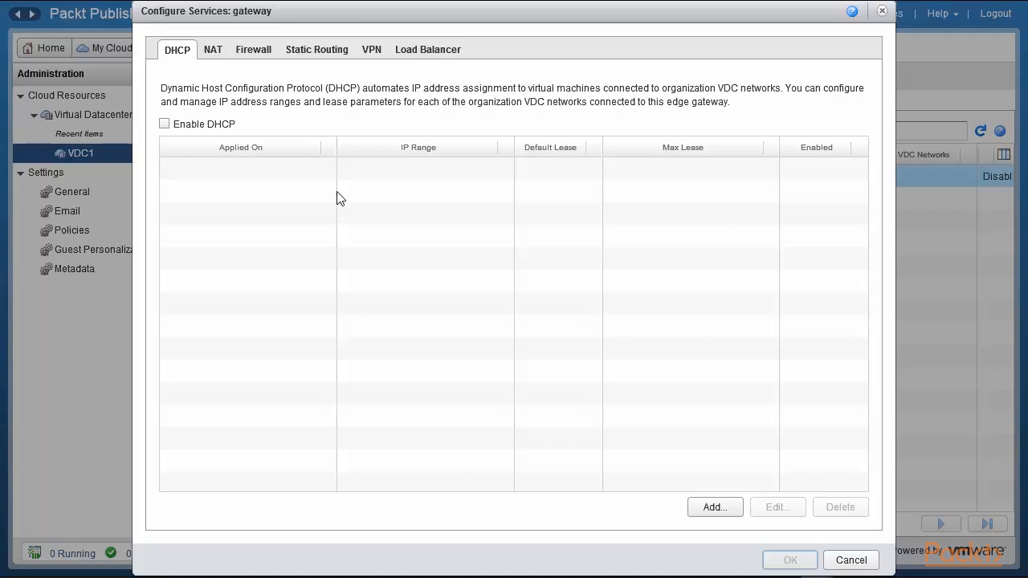
left_click(371, 50)
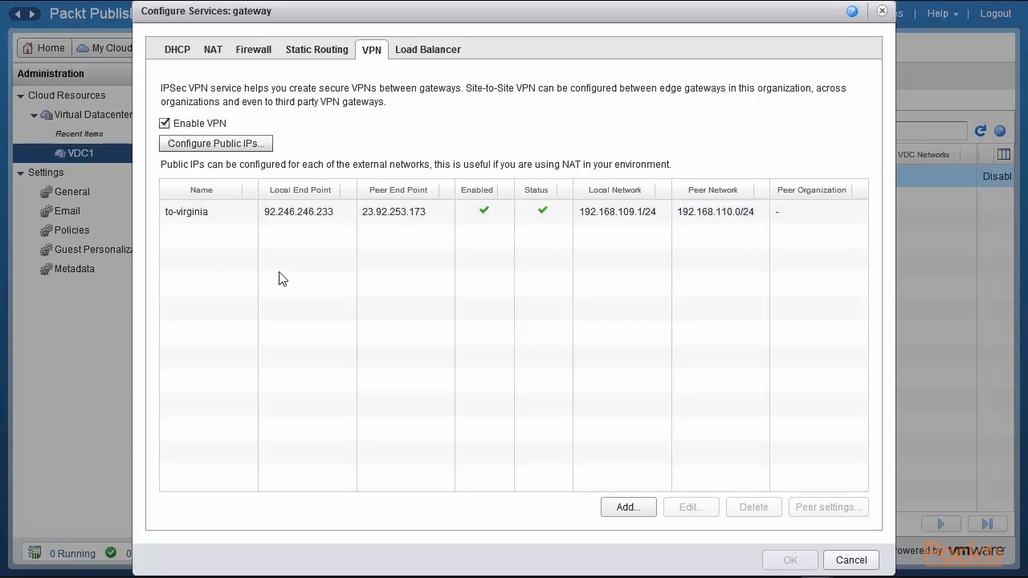
Review the to-virginia VPN's local and peer endpoints and its local and peer networks.
left_click_drag(267, 215, 336, 221)
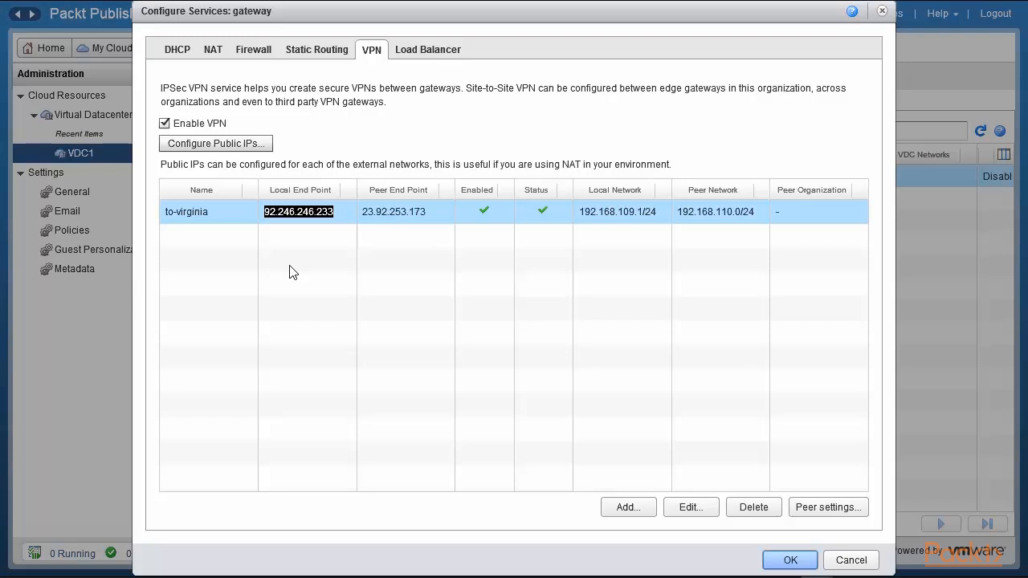
left_click(362, 213)
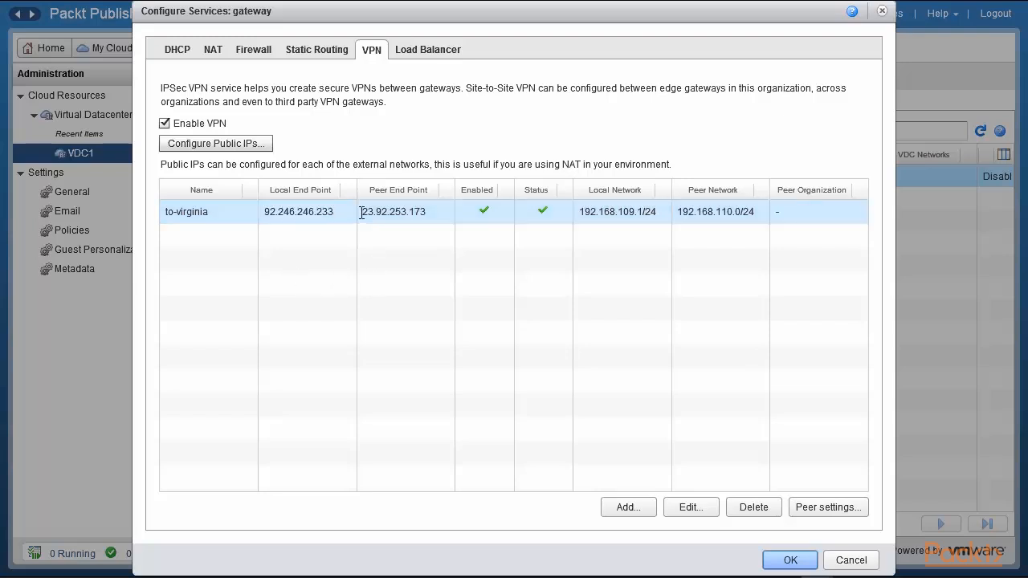
left_click_drag(361, 212, 427, 213)
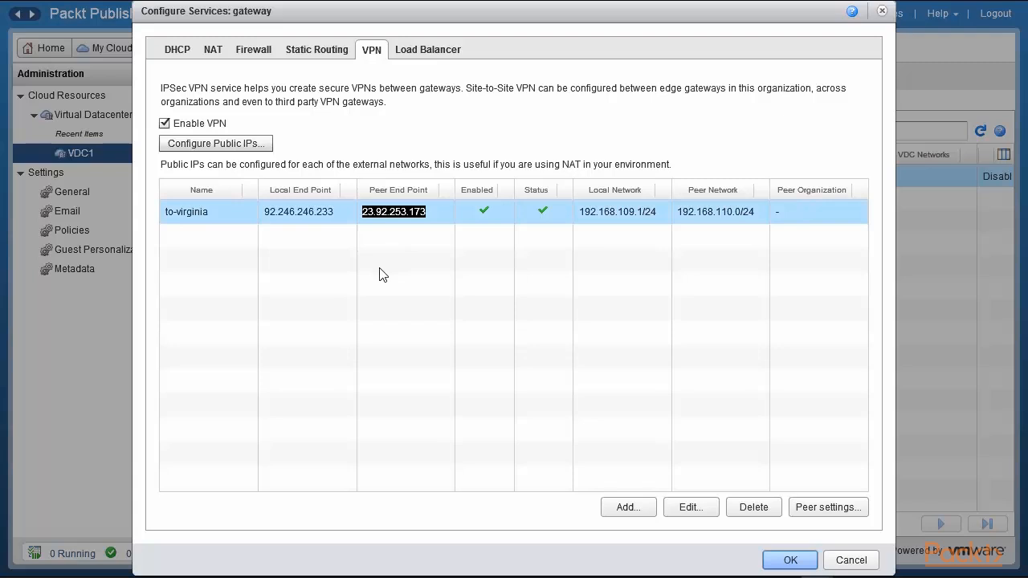
left_click(581, 215)
left_click_drag(582, 215, 659, 213)
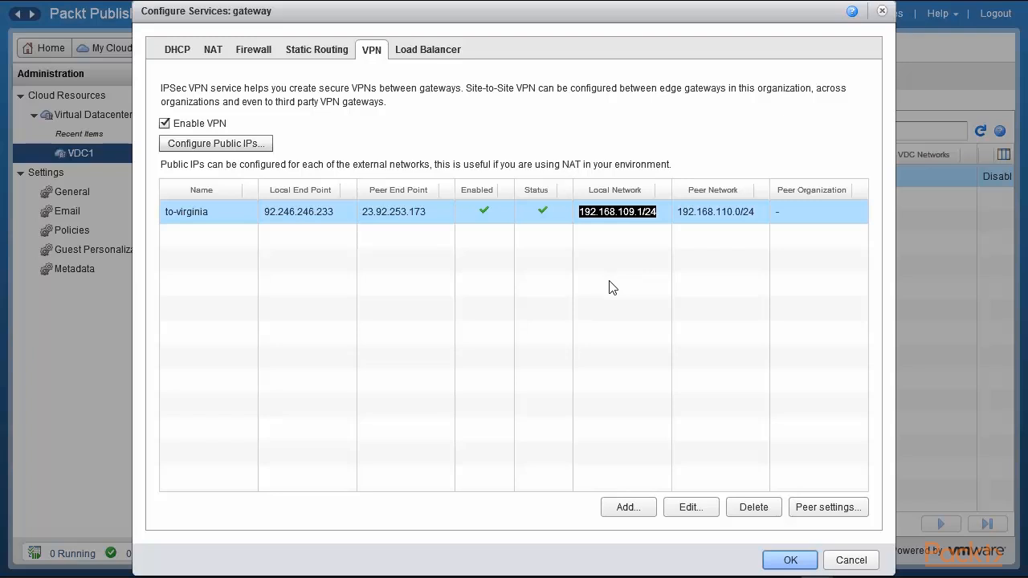
left_click(682, 212)
left_click_drag(677, 212, 748, 211)
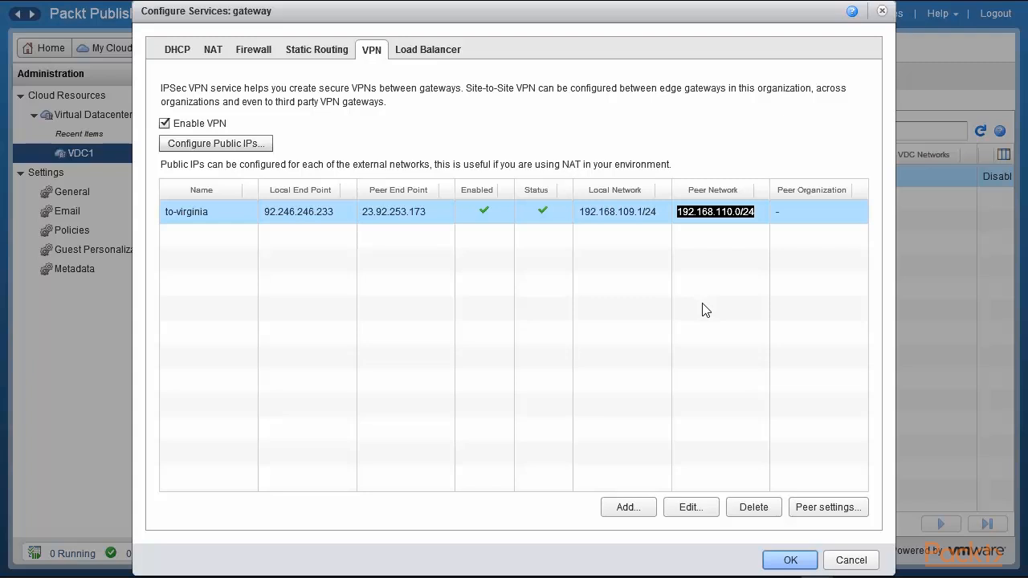
Open the to-virginia VPN's peer settings, reveal the shared key, and close the dialog.
left_click(825, 508)
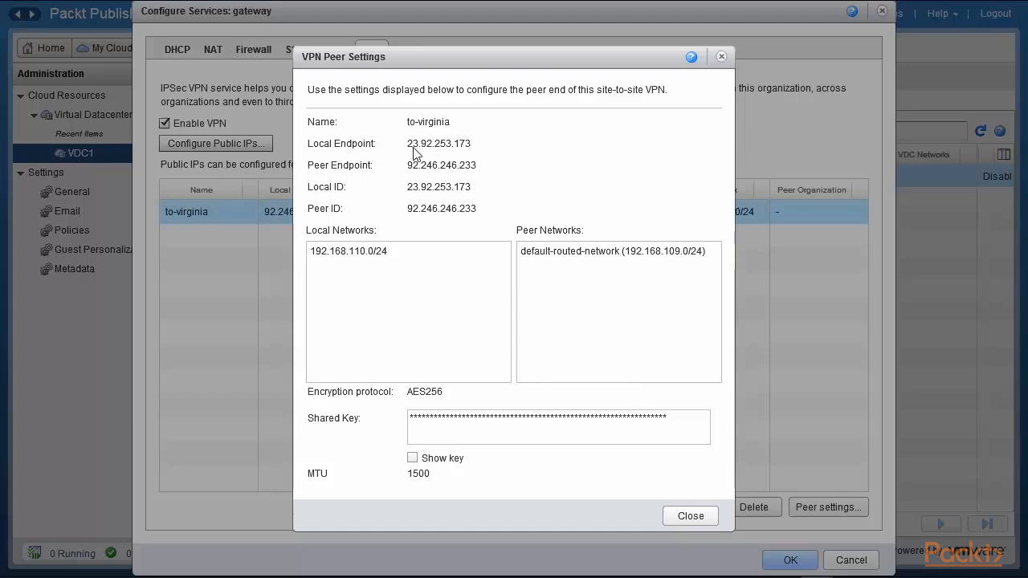
left_click_drag(502, 62, 706, 77)
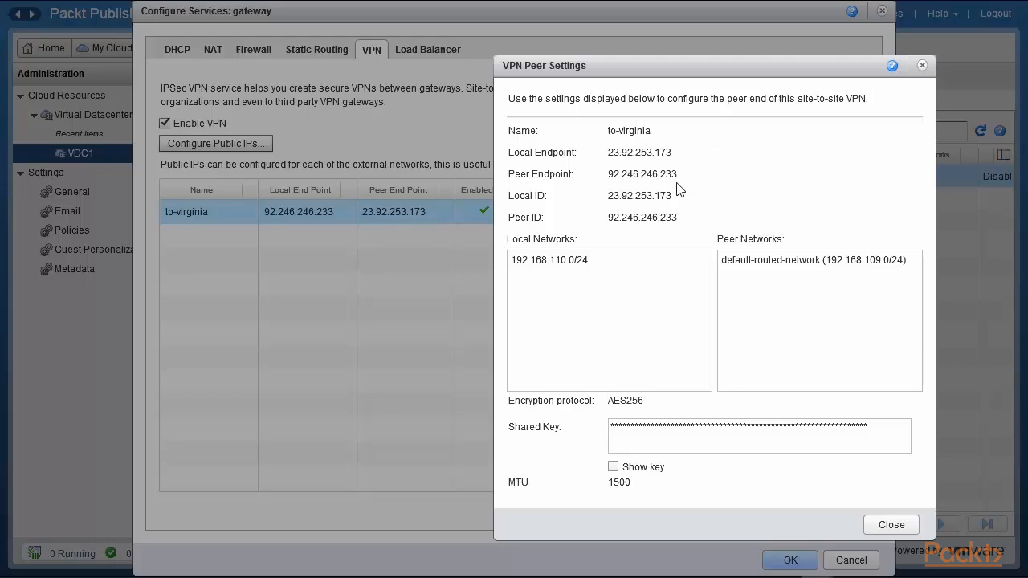
left_click(614, 466)
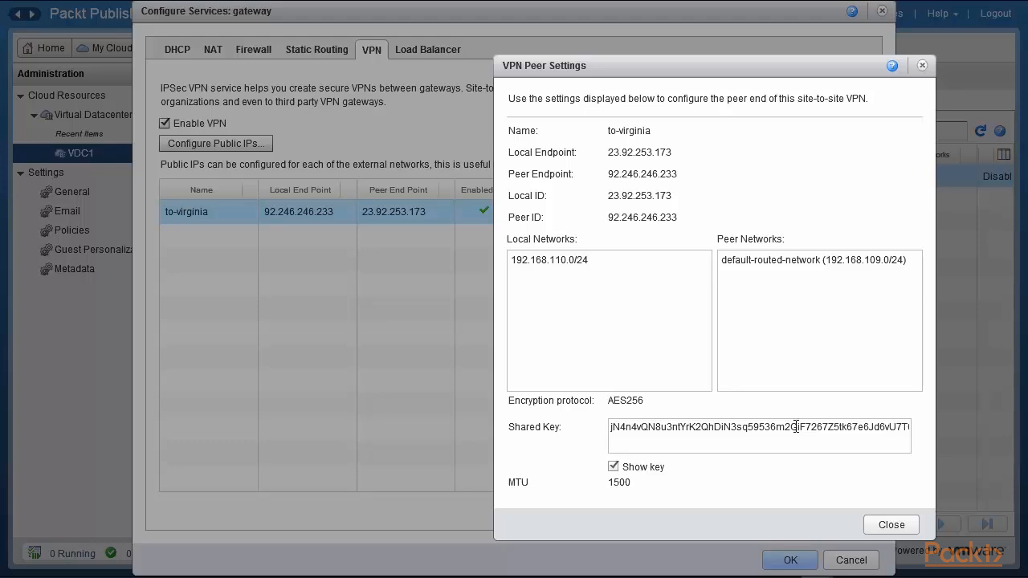
left_click(884, 525)
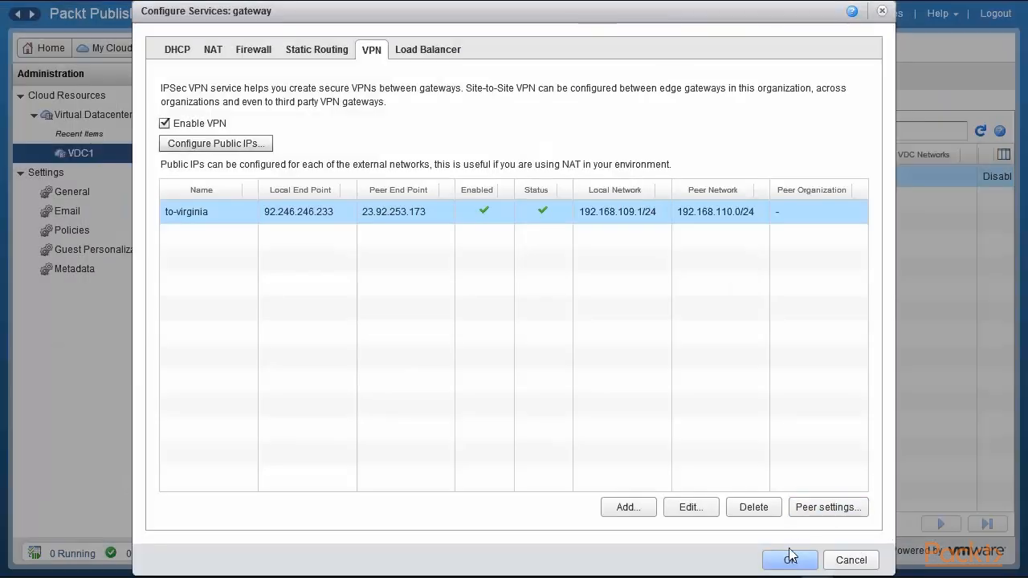
Open the to-virginia VPN configuration for editing, then cancel it and the services dialog.
left_click(689, 506)
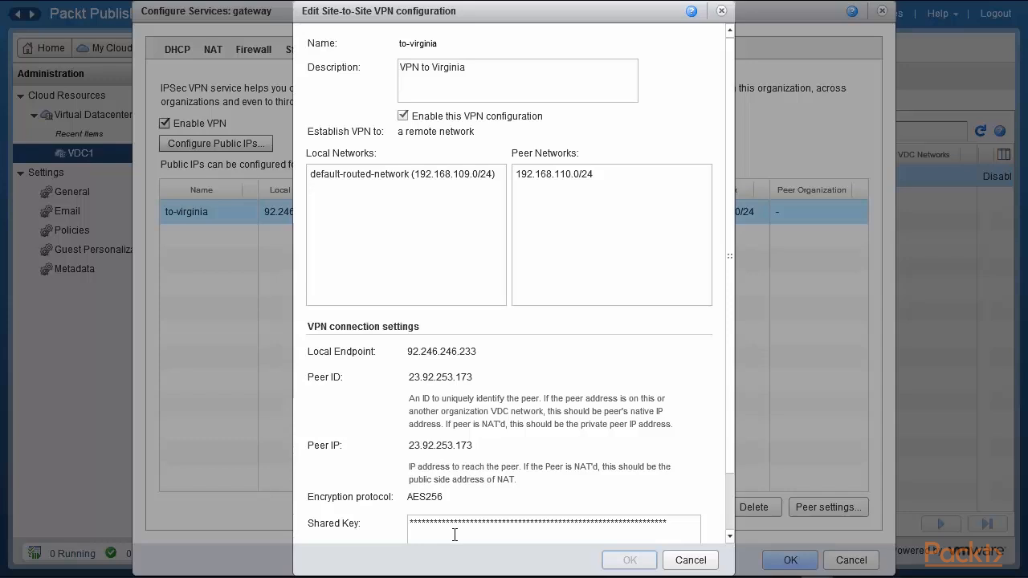
left_click(690, 559)
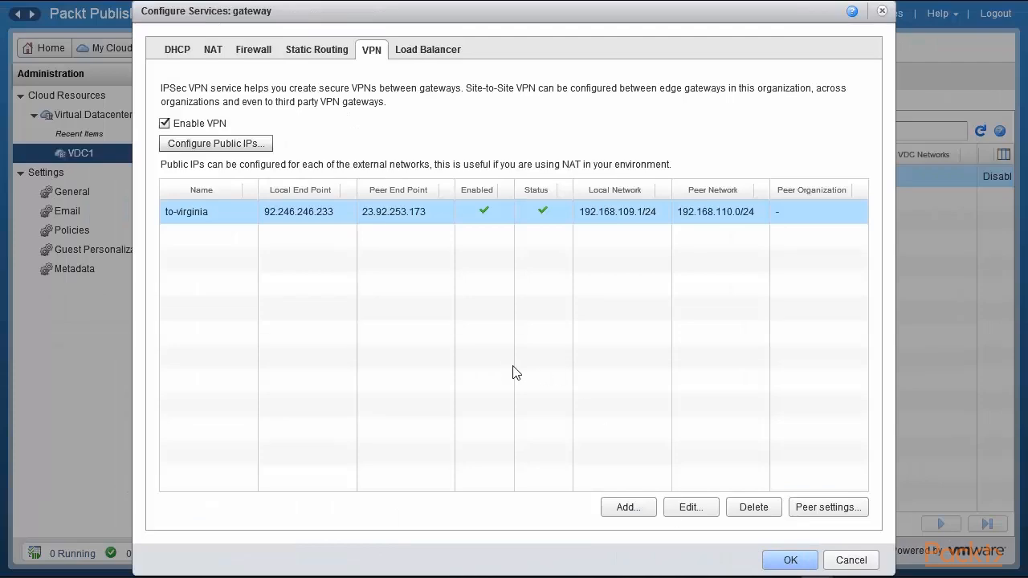
left_click(851, 560)
Switch vCloud Air to the US Virginia 1 4 region and show its gateways.
mouse_move(681, 7)
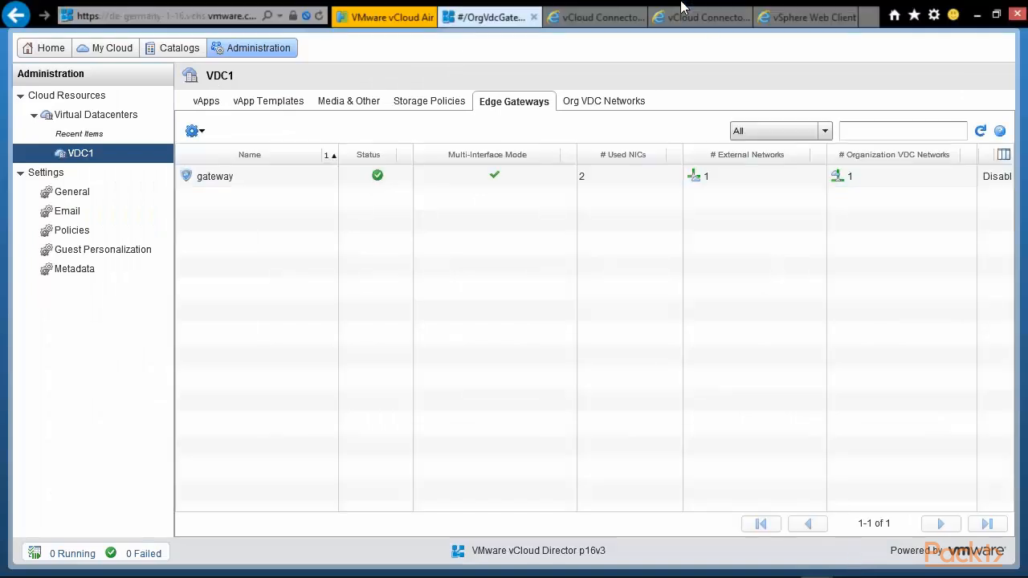
left_click(390, 18)
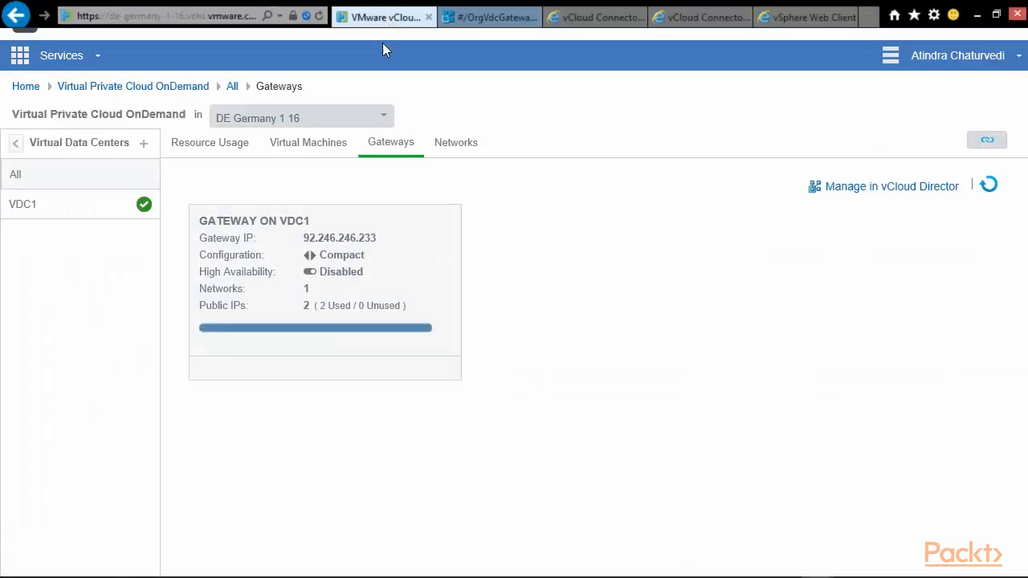
left_click(386, 120)
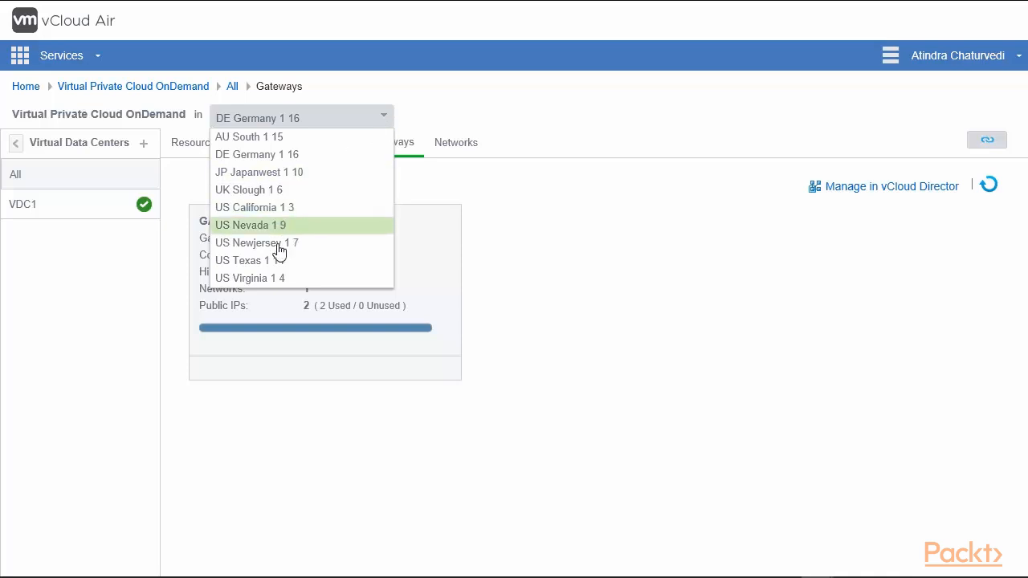
left_click(255, 281)
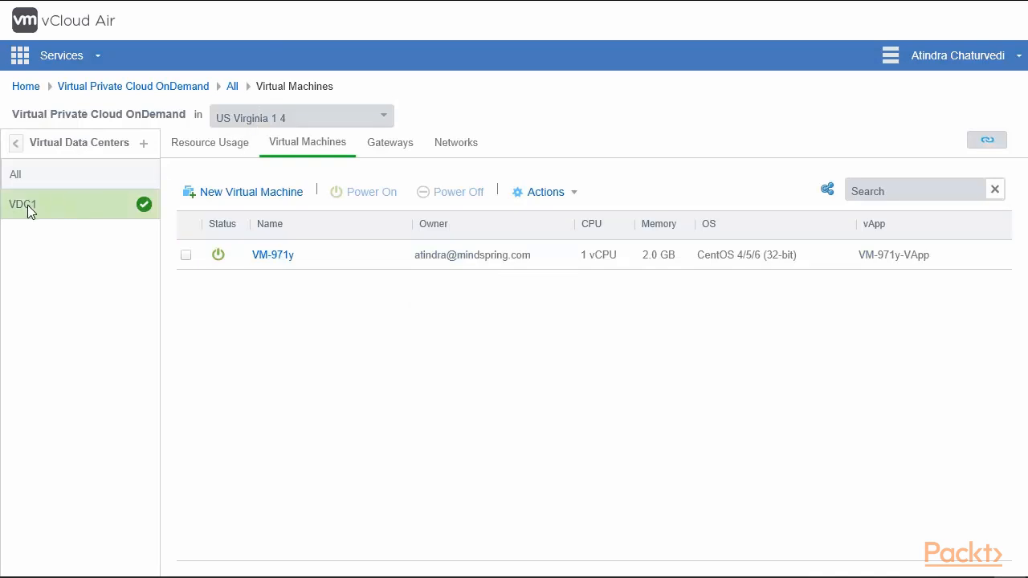
left_click(391, 151)
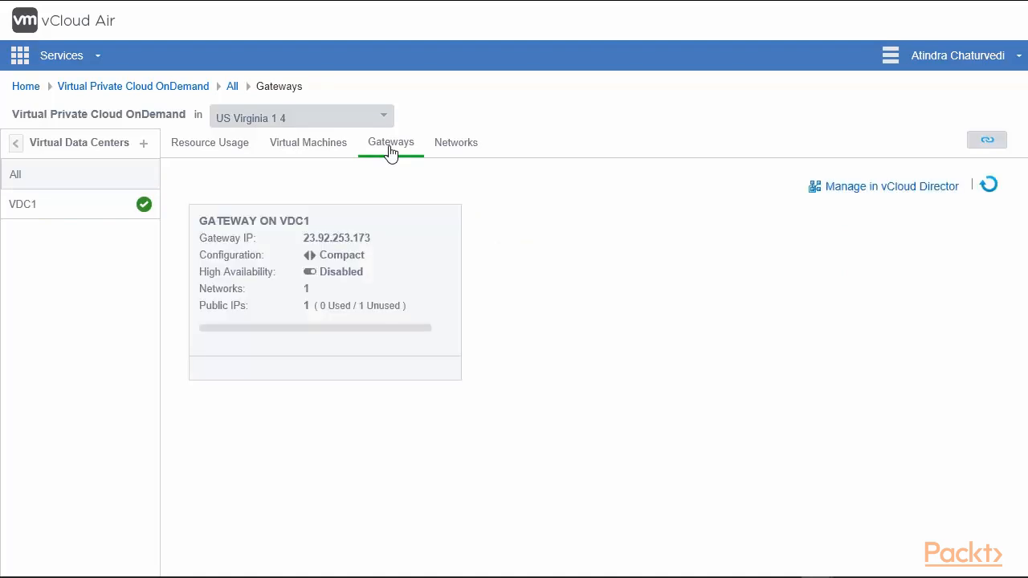
Open the Virginia VDC1 gateway's details and go back to the gateways list.
mouse_move(375, 256)
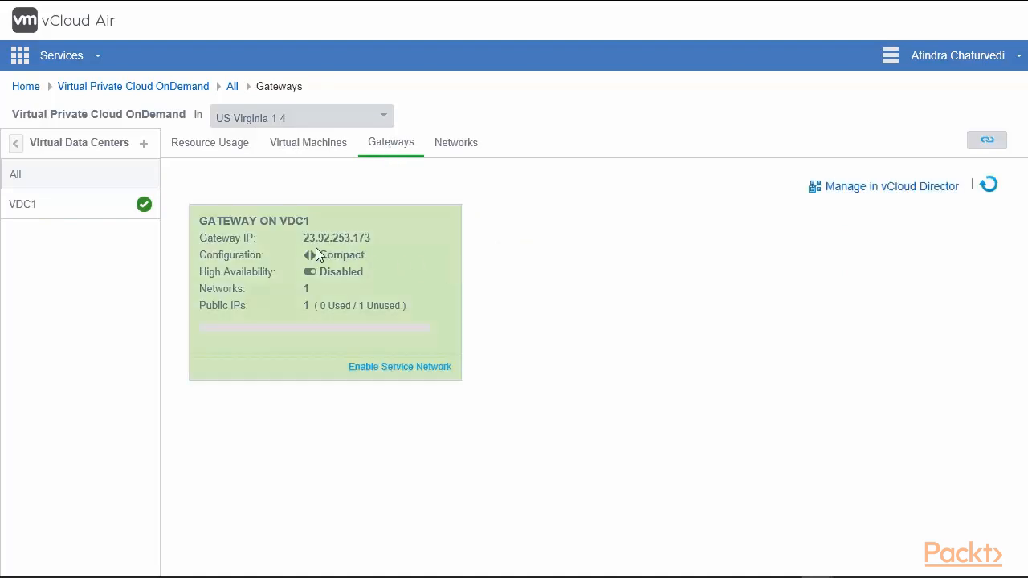
left_click_drag(306, 239, 376, 241)
left_click(378, 245)
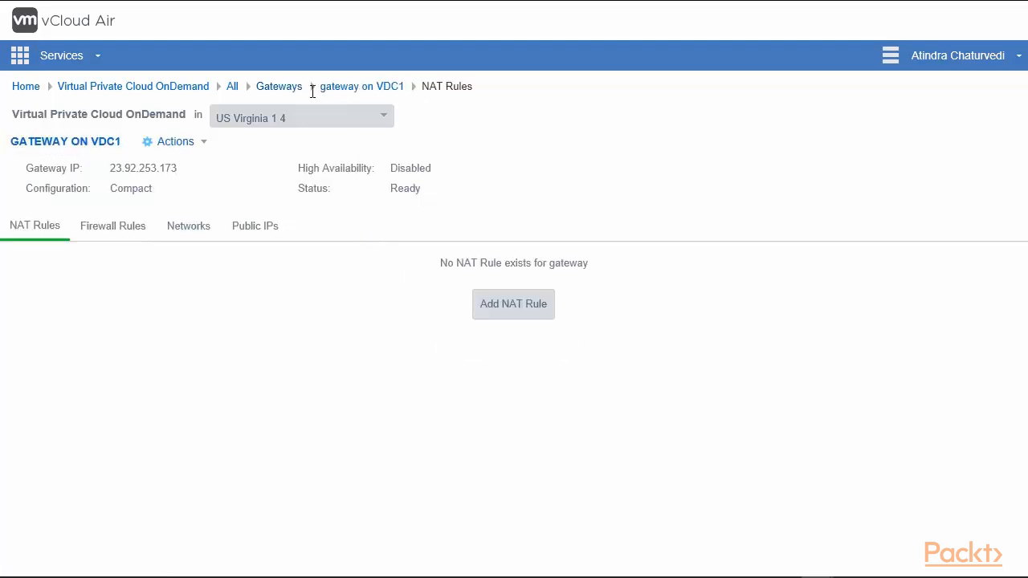
left_click(289, 91)
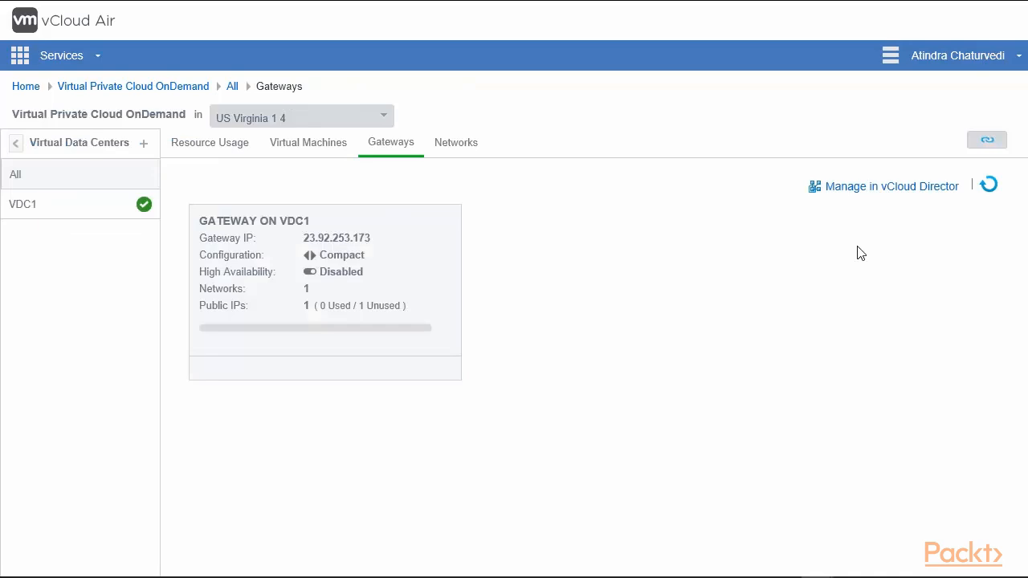
Open the Virginia gateway in vCloud Director and show its Edge Gateway Services VPN list.
left_click(890, 195)
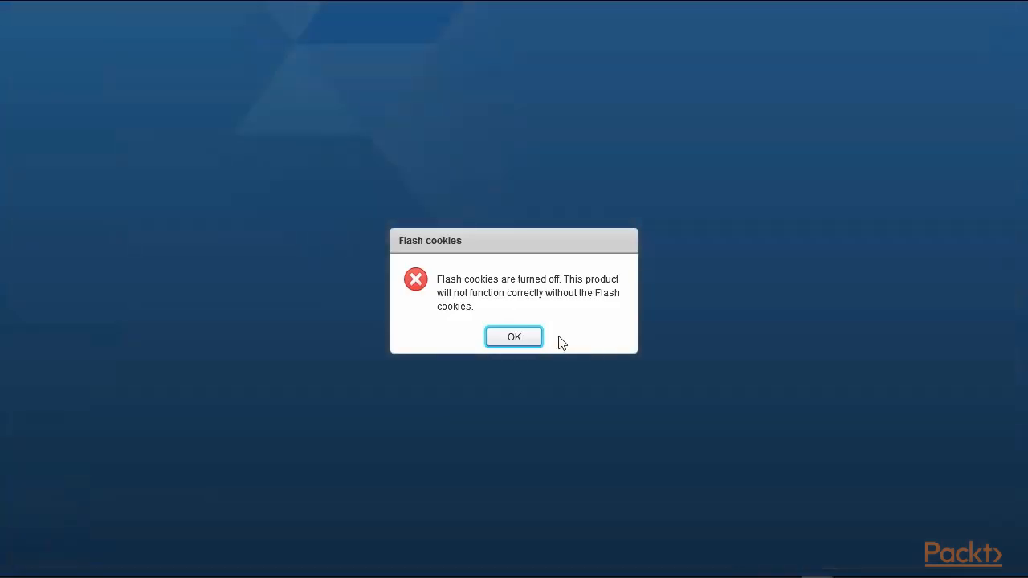
left_click(513, 337)
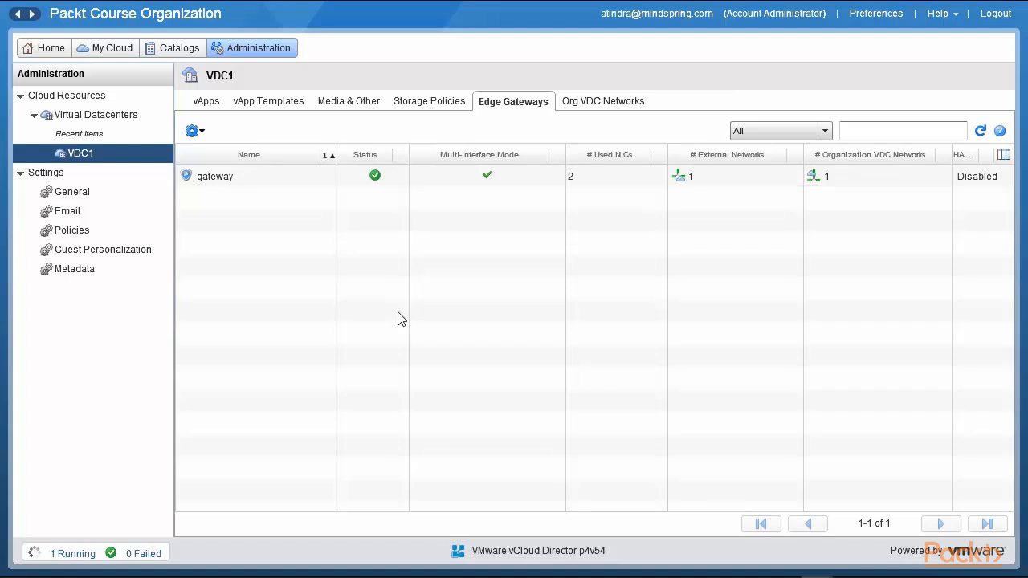
left_click(262, 178)
right_click(261, 178)
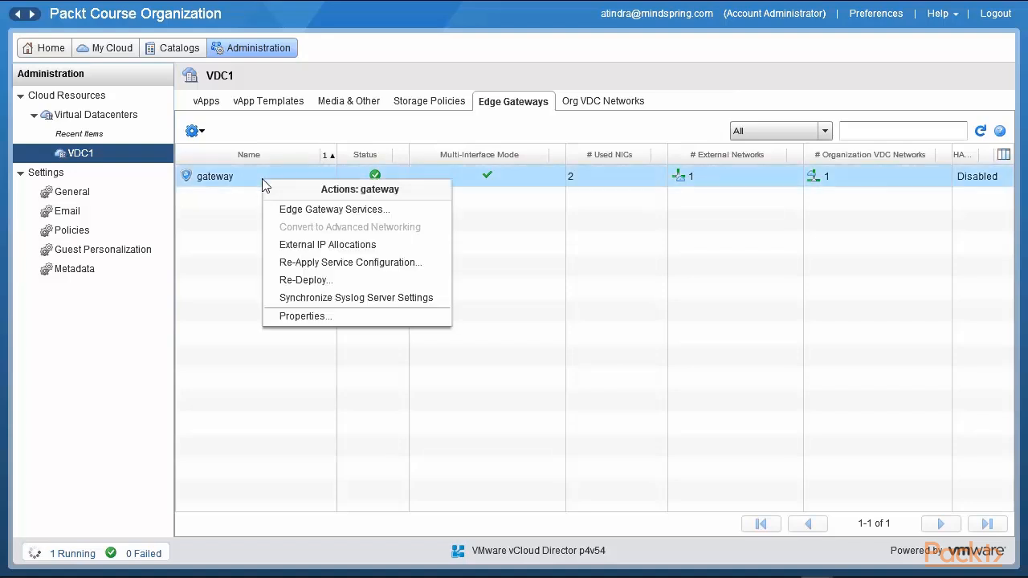
left_click(361, 212)
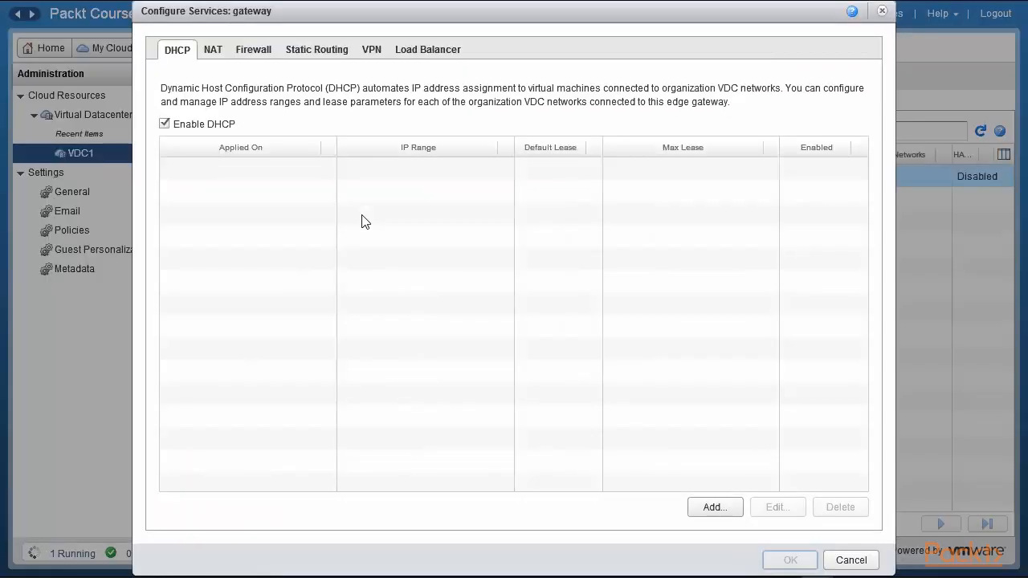
left_click(374, 53)
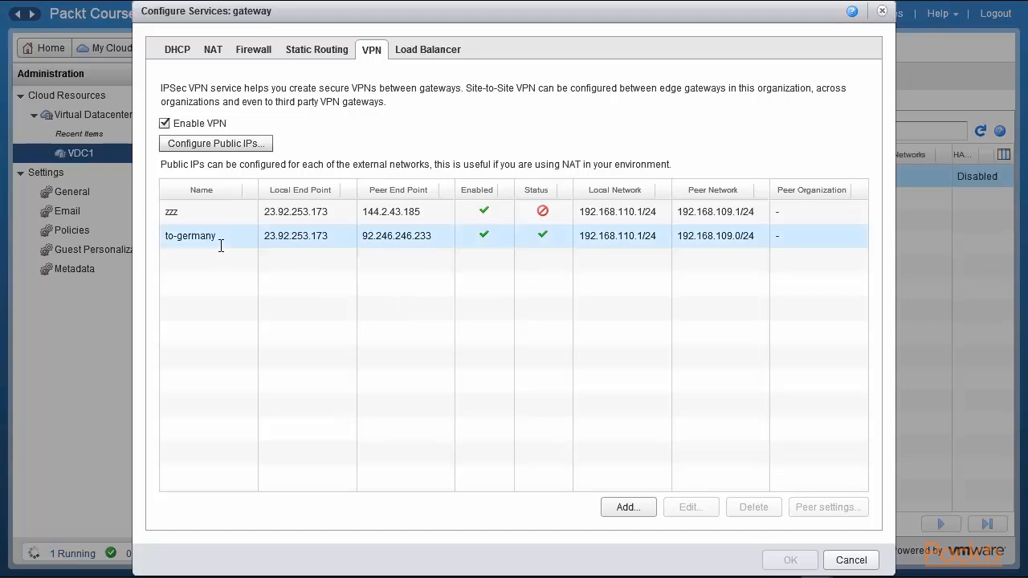
Examine the to-germany VPN's endpoint and network addresses, opening its configuration and cancelling it.
left_click(267, 237)
double_click(297, 236)
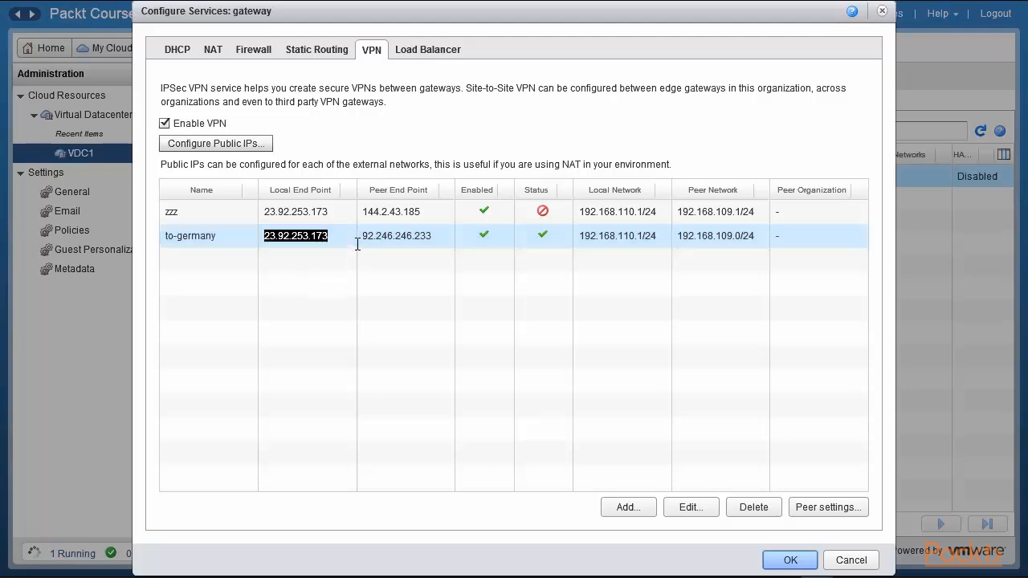
left_click_drag(362, 236, 433, 238)
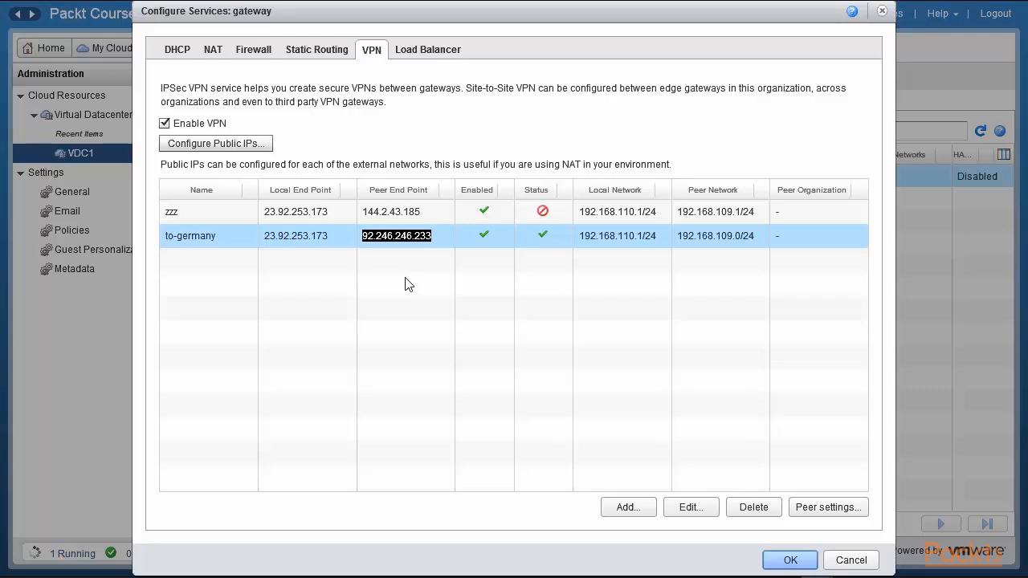
left_click_drag(579, 238, 658, 241)
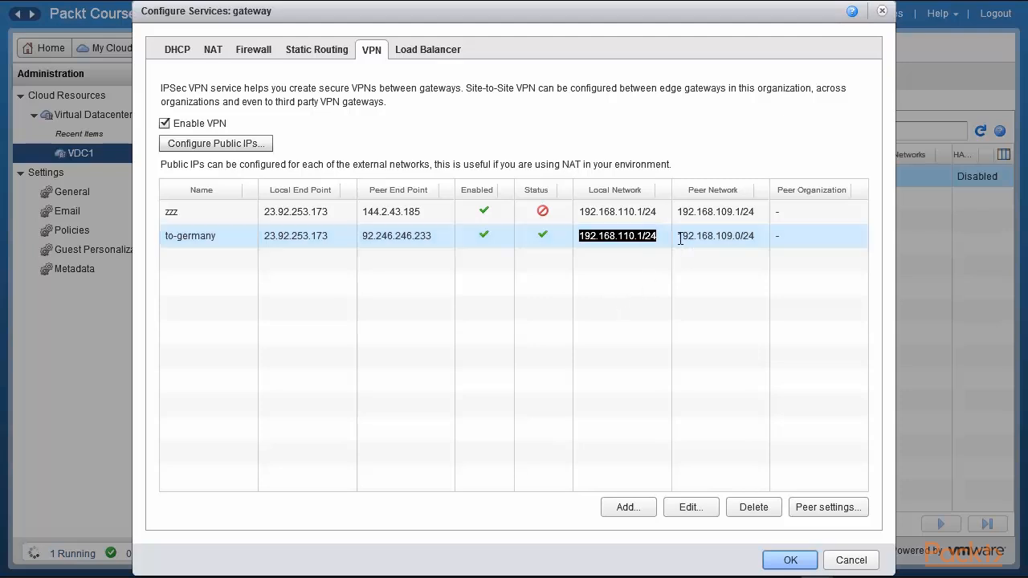
left_click_drag(677, 237, 756, 236)
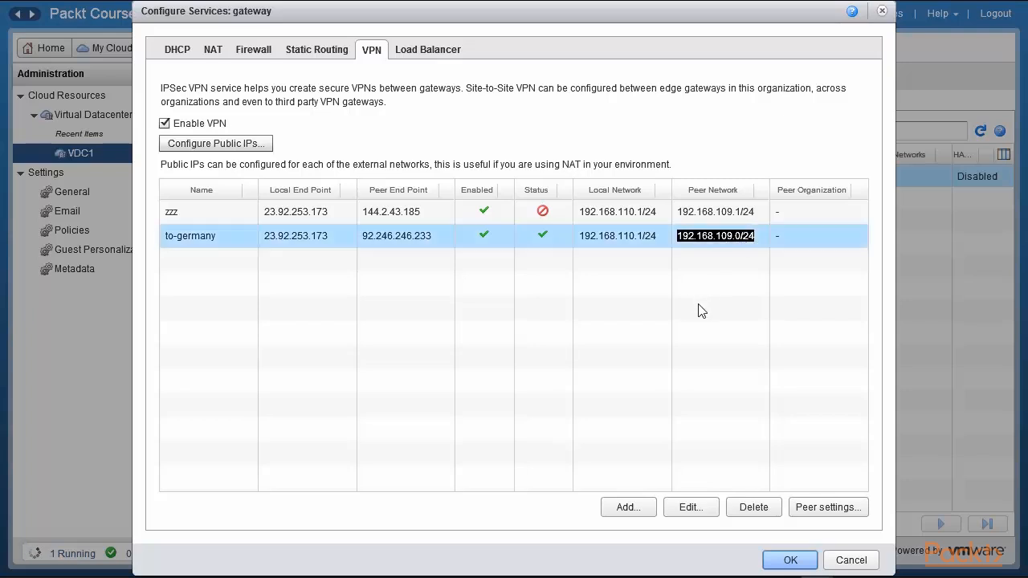
left_click(692, 506)
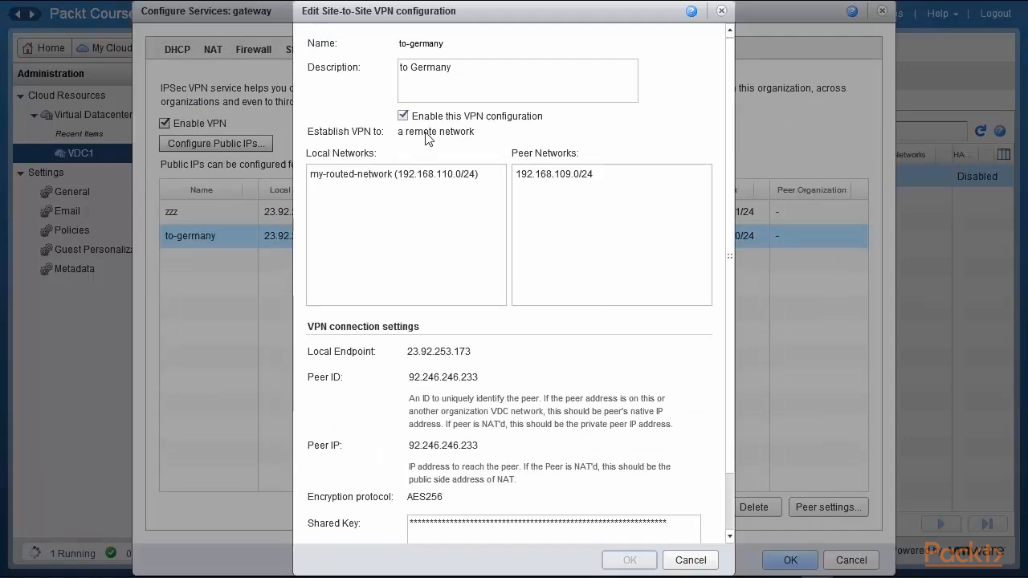
left_click(686, 561)
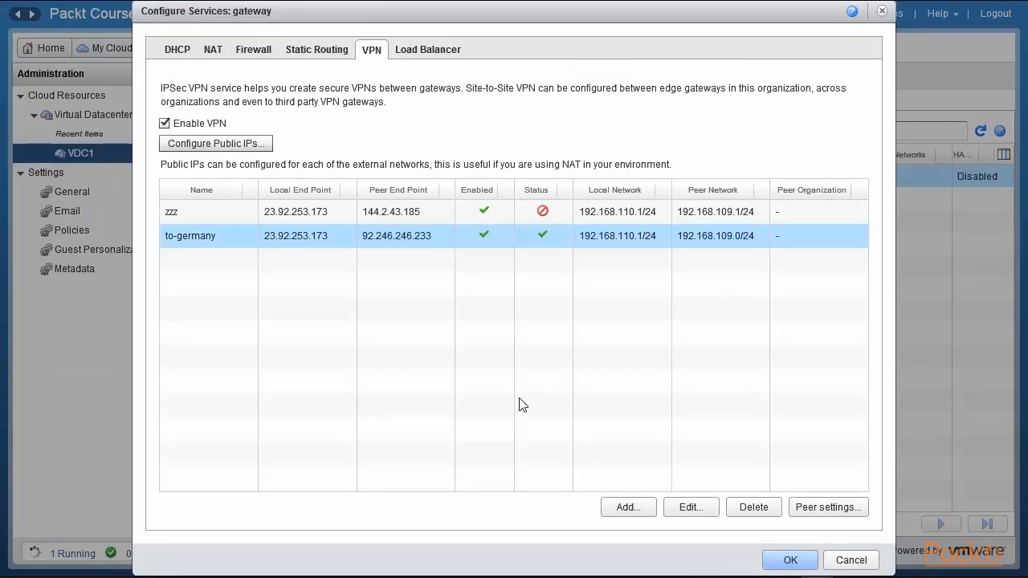
Start adding a new site-to-site VPN named Test and look at the Establish VPN to options.
left_click(633, 507)
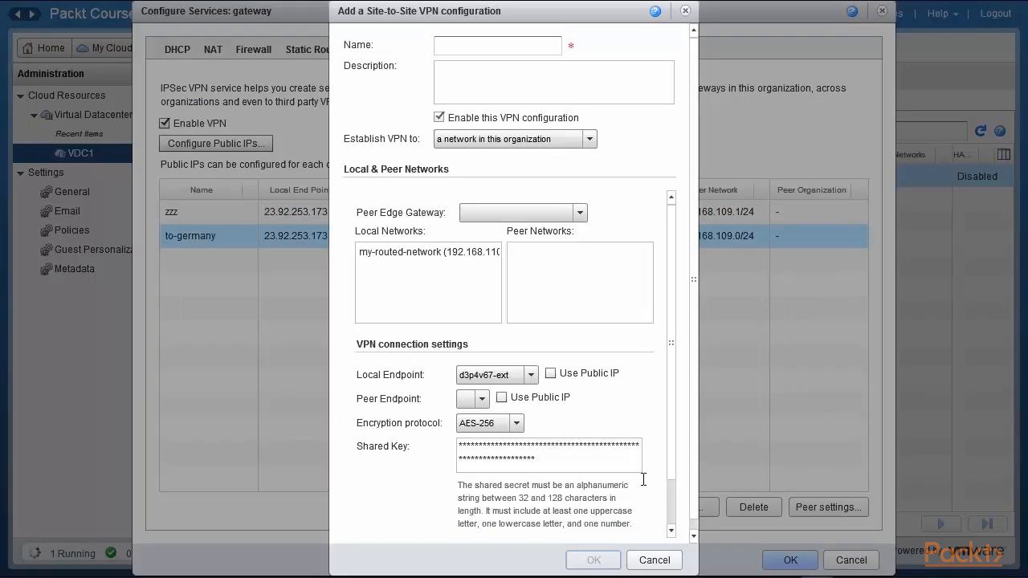
left_click(517, 47)
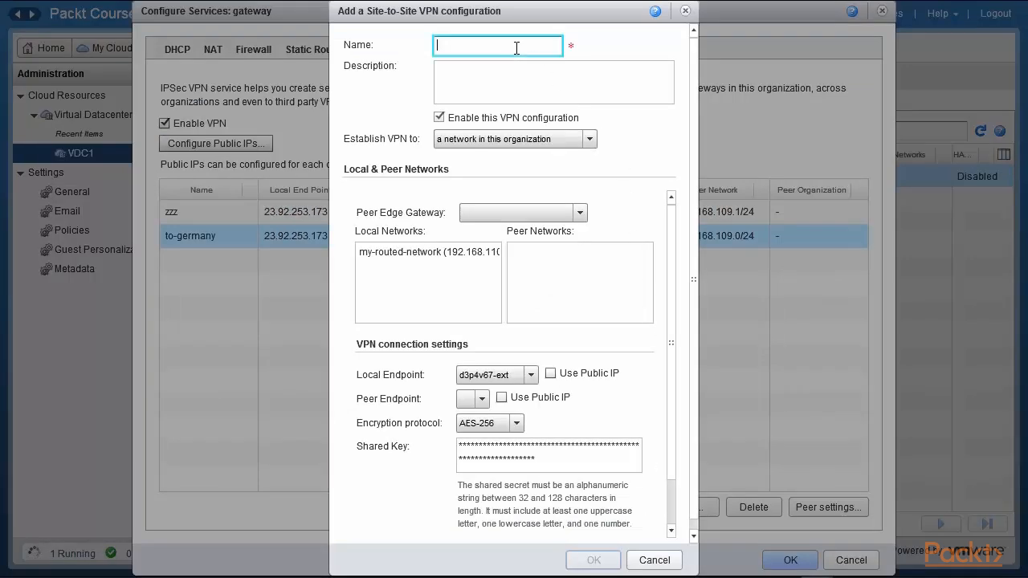
type("Test")
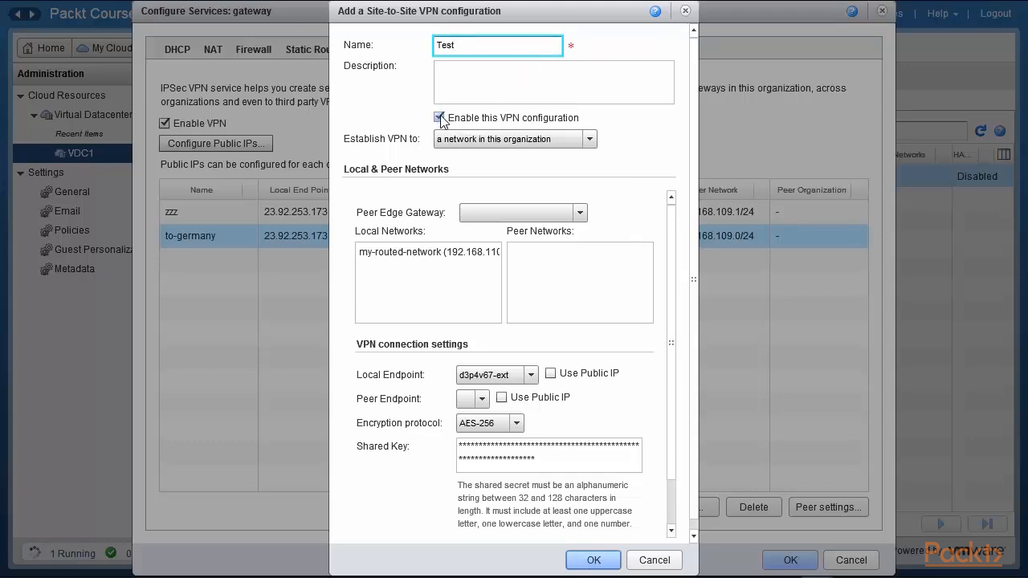
left_click(590, 140)
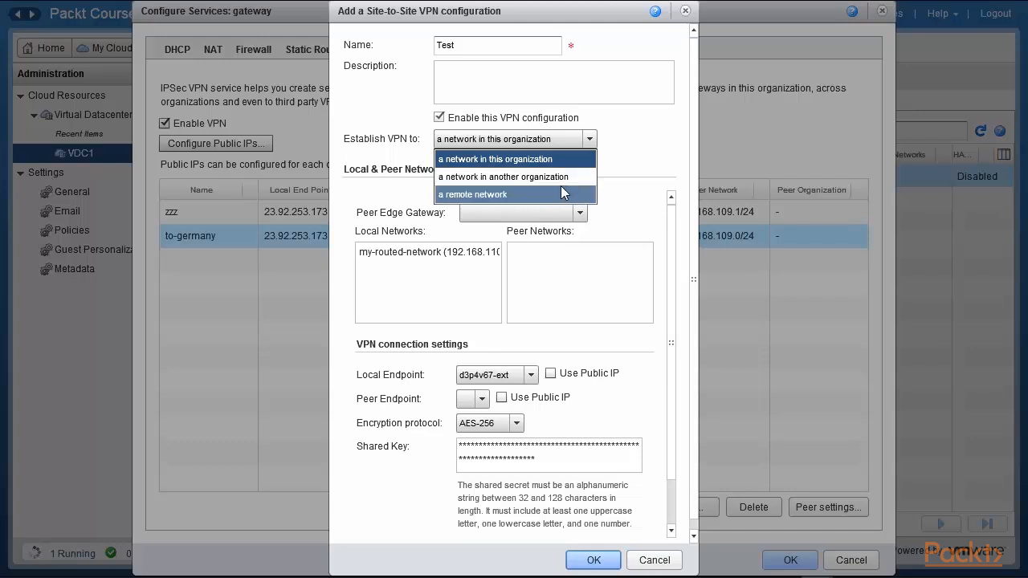
left_click(666, 168)
Tick Use Public IP for the peer endpoint, show the shared key, and cancel the new VPN.
left_click(532, 377)
left_click(505, 395)
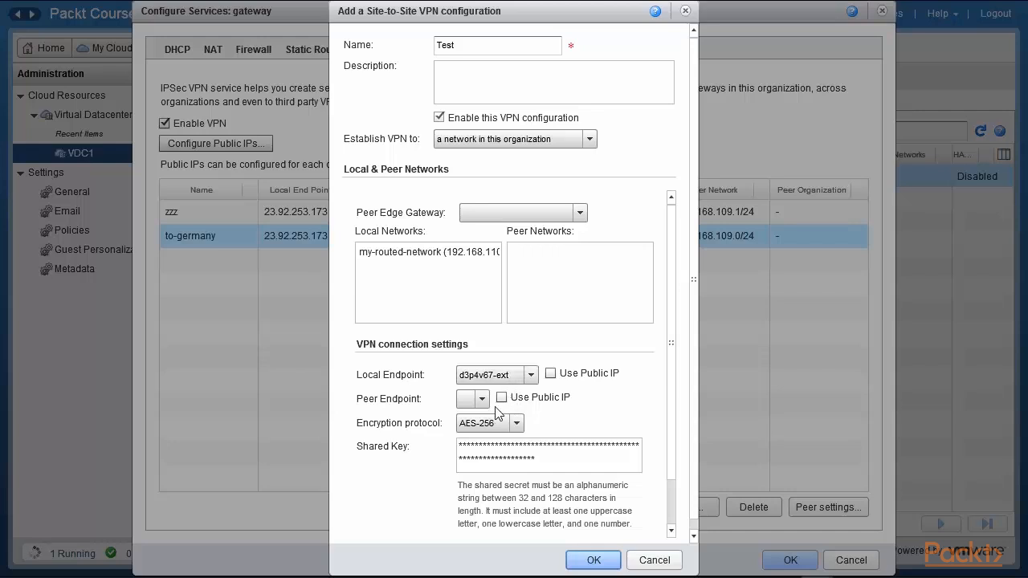
left_click(482, 399)
left_click(555, 400)
scroll(667, 343, "down", 3)
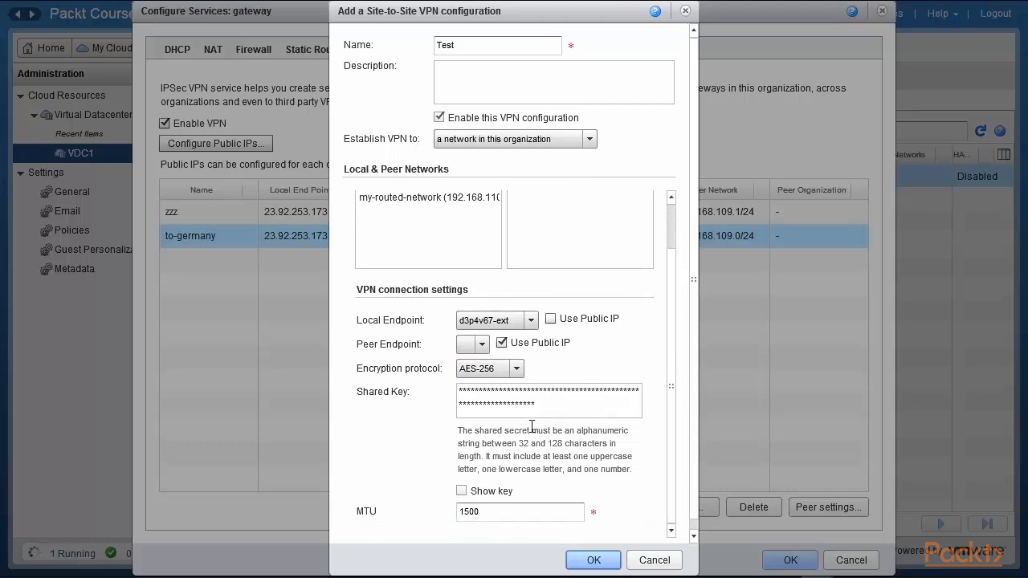
left_click_drag(543, 409, 432, 375)
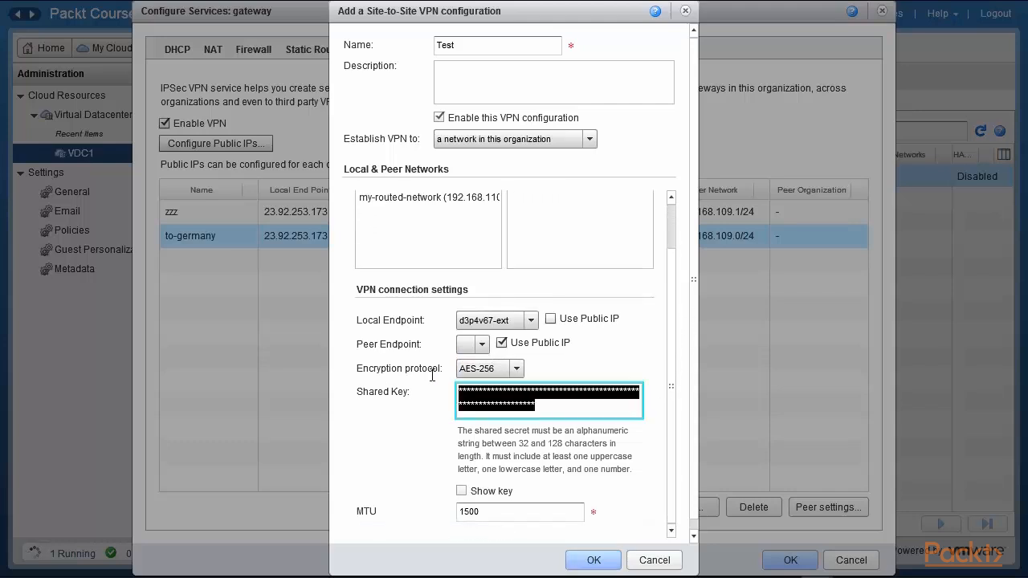
left_click(462, 491)
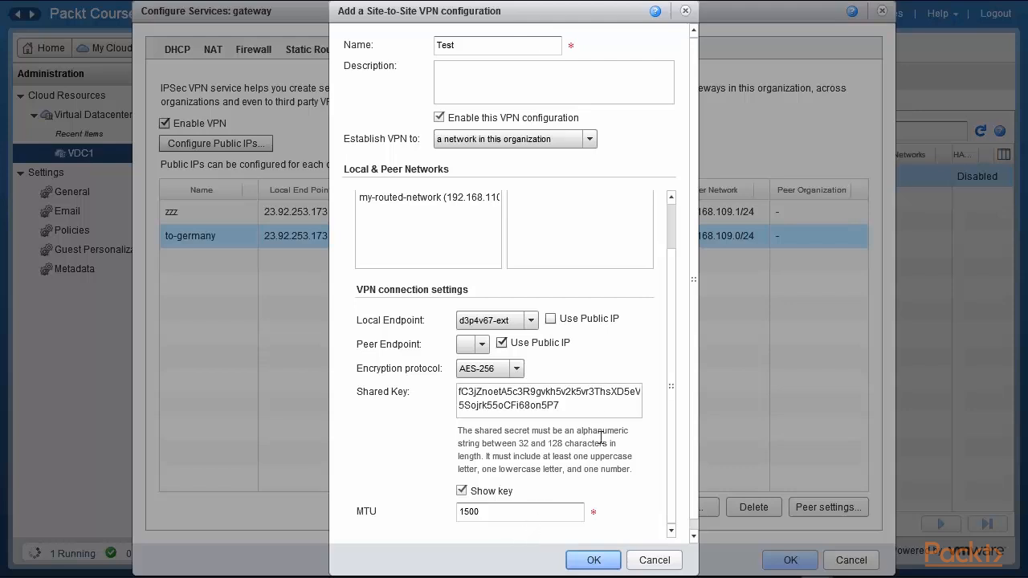
left_click(654, 561)
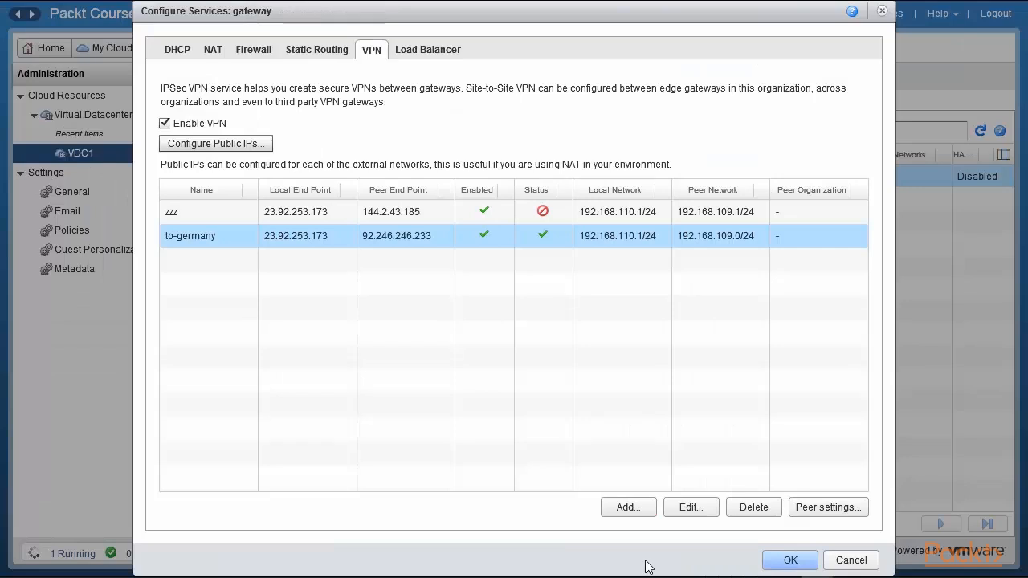
Cancel the services dialog and open the gateway's actions menu again.
left_click(549, 240)
left_click(846, 561)
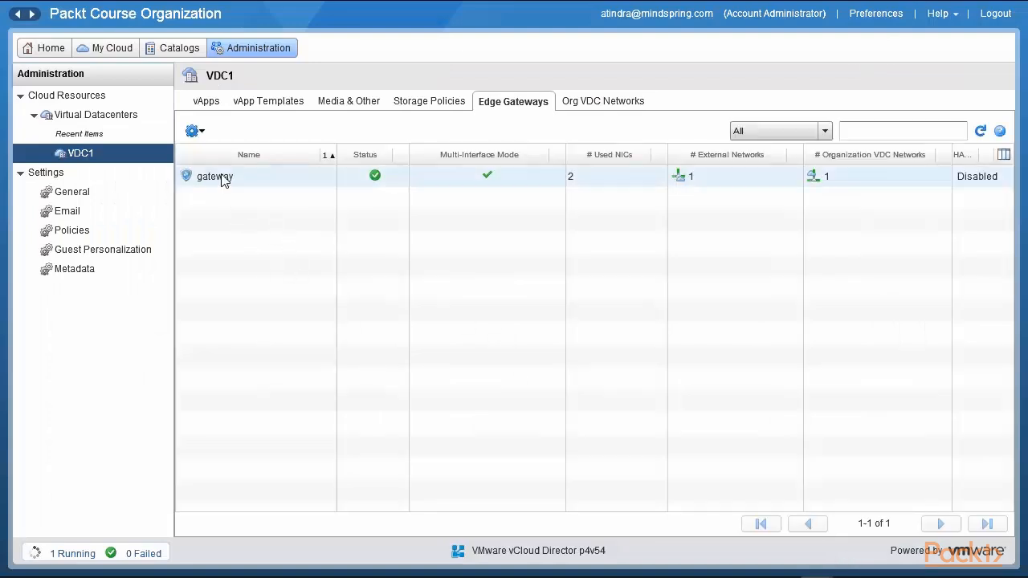
left_click(223, 178)
right_click(250, 184)
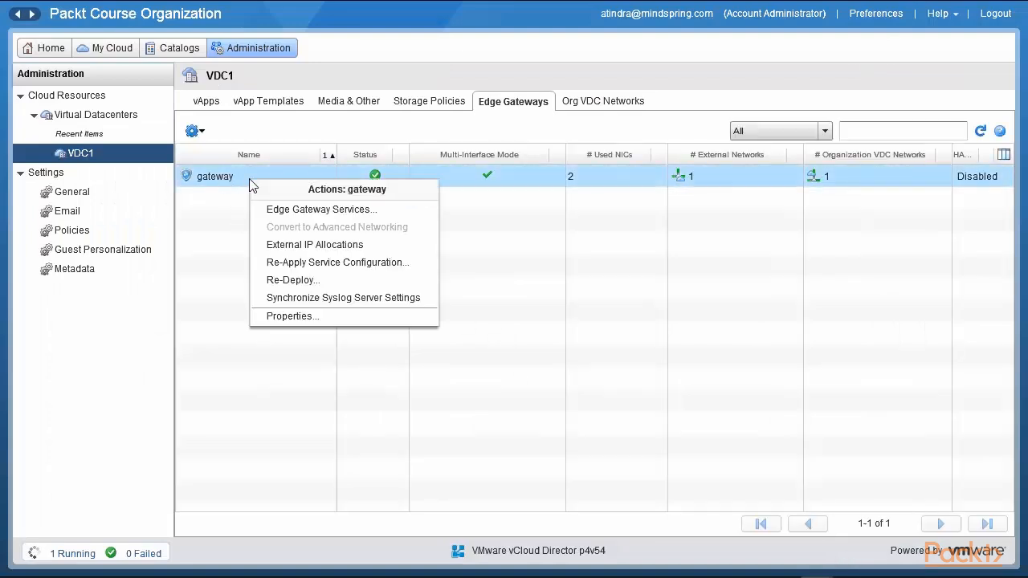